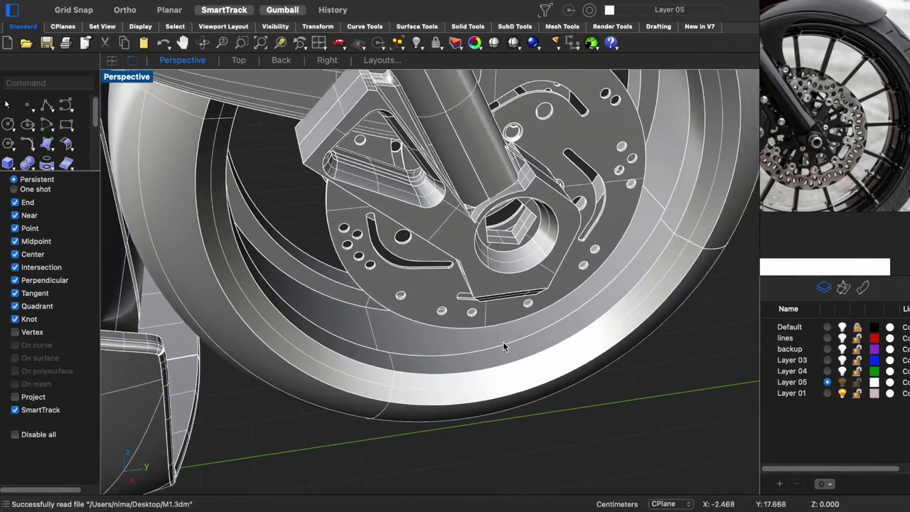
# Zoom to the wheel's outer edge circle and compare it against the wheel reference photo
pyautogui.click(503, 342)
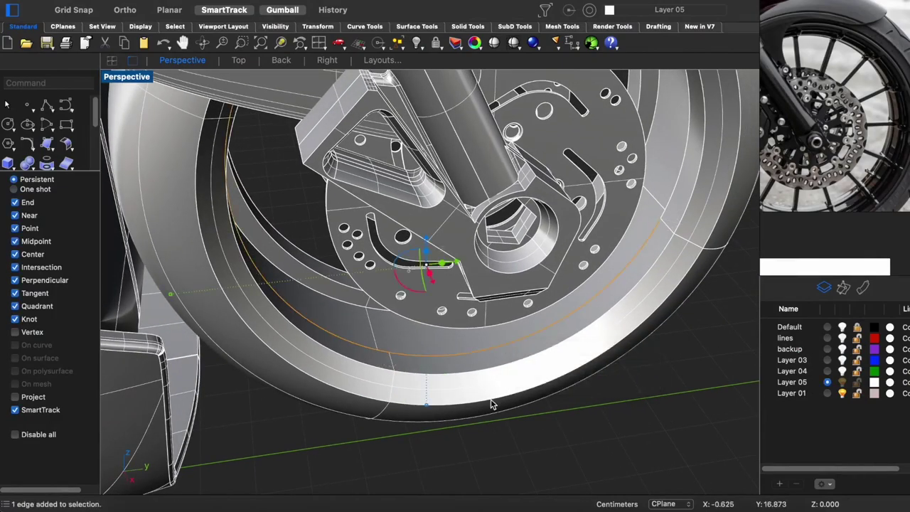
pyautogui.write('zs')
pyautogui.press('Return')
pyautogui.moveTo(480, 407); pyautogui.dragTo(564, 349, button='right')
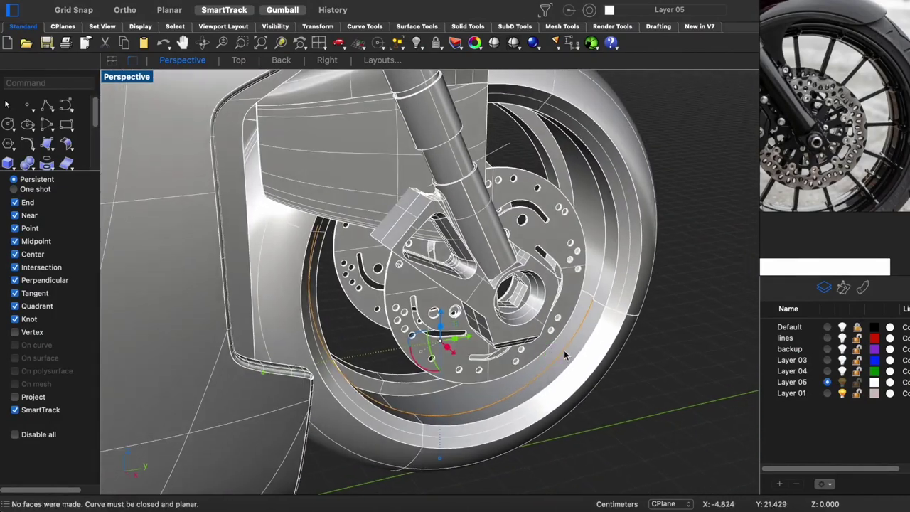
pyautogui.moveTo(597, 288); pyautogui.dragTo(569, 332, button='right')
pyautogui.scroll(3, 581, 315)
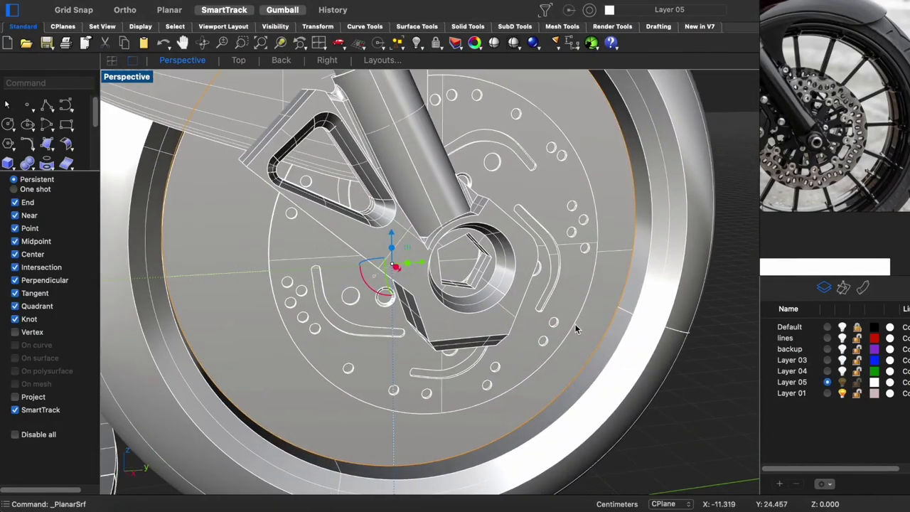
pyautogui.click(879, 116)
pyautogui.scroll(3, 880, 116)
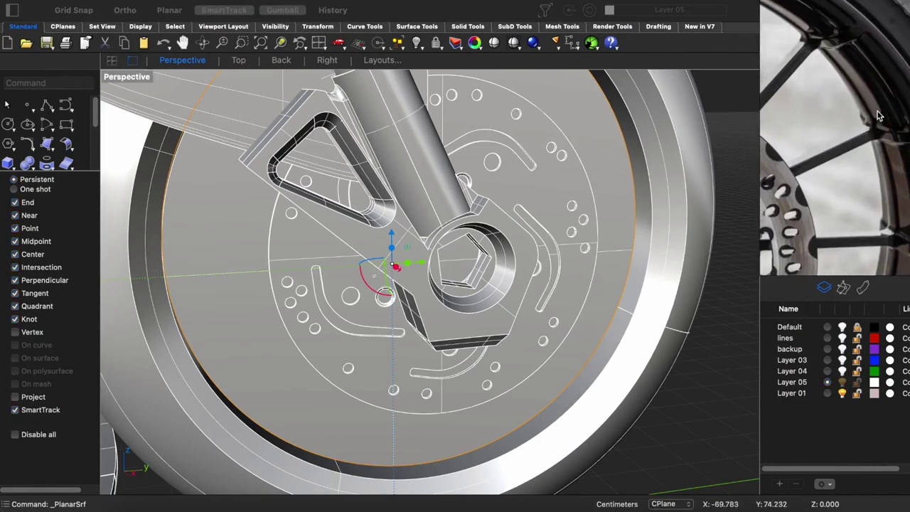
pyautogui.moveTo(558, 323); pyautogui.dragTo(590, 306, button='right')
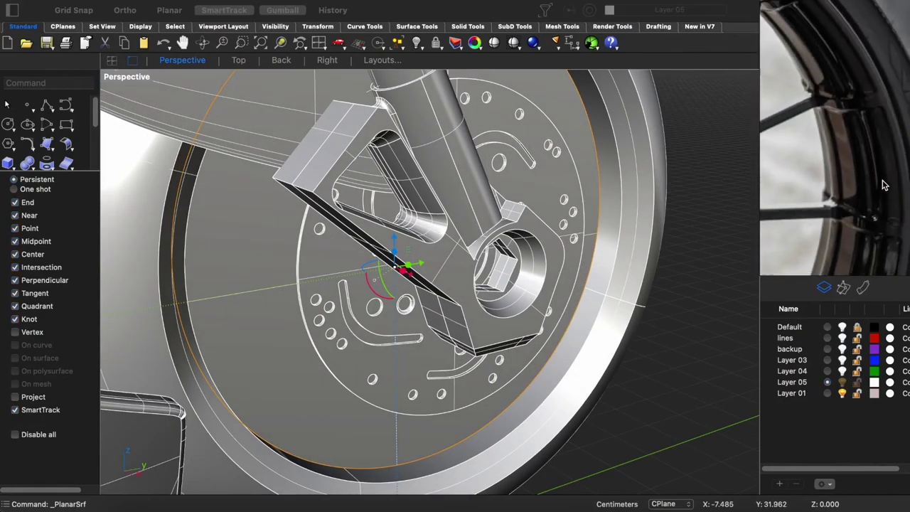
pyautogui.moveTo(857, 202)
pyautogui.mouseDown()
pyautogui.moveTo(878, 196)
pyautogui.moveTo(843, 203)
pyautogui.mouseUp()
pyautogui.click(354, 418)
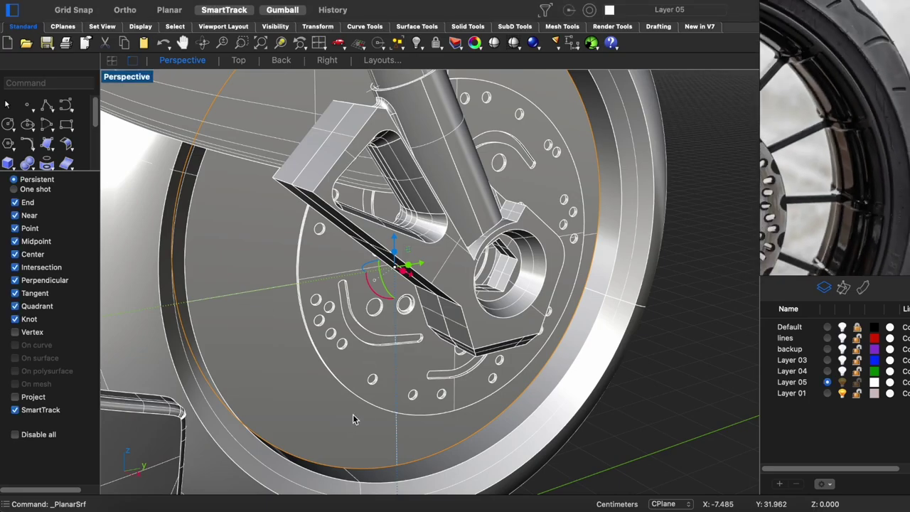
# Shrink the circle to form the ring's inner edge and delete the inner disc
pyautogui.moveTo(436, 299); pyautogui.dragTo(350, 397, button='right')
pyautogui.hotkey('ctrl', 'z')
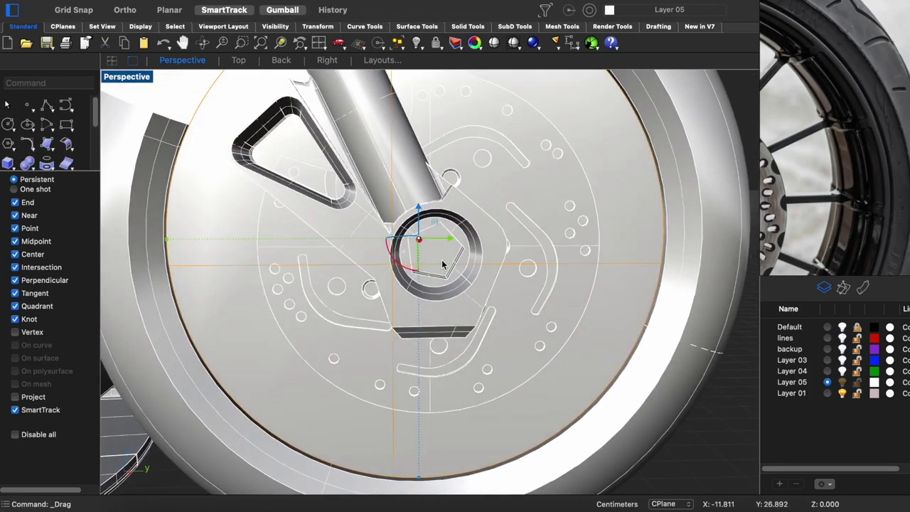
pyautogui.moveTo(451, 256); pyautogui.dragTo(332, 266, button='right')
pyautogui.moveTo(333, 266); pyautogui.dragTo(198, 243)
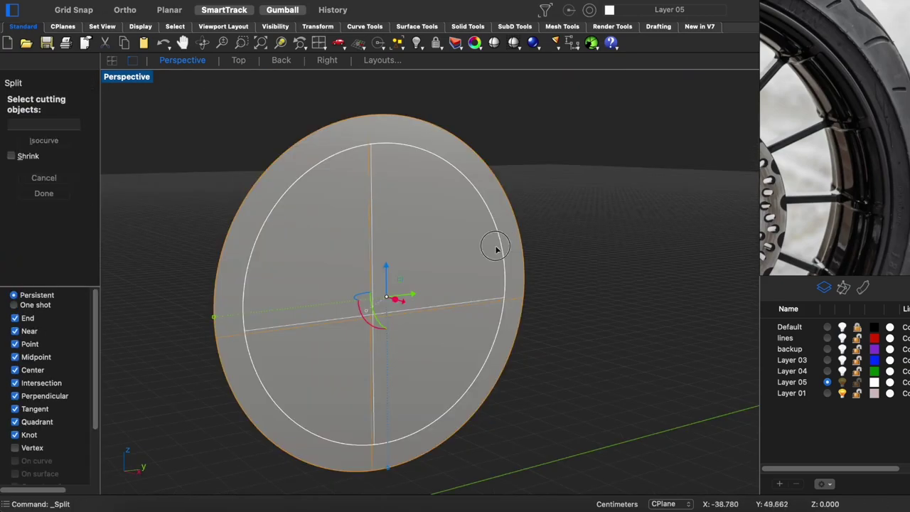
pyautogui.click(456, 257)
pyautogui.press('Delete')
# Extrude the flat ring surface into a thick band with the Gumball
pyautogui.click(506, 239)
pyautogui.moveTo(506, 238); pyautogui.dragTo(413, 341, button='right')
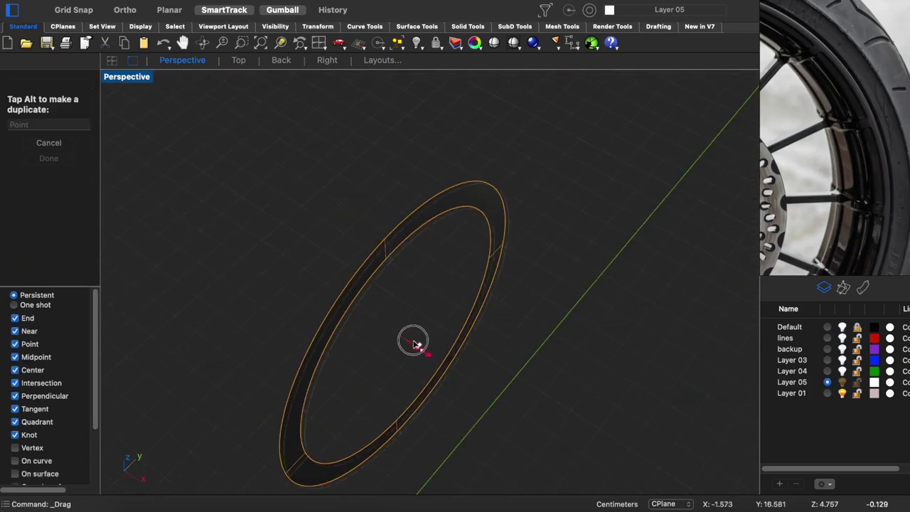
pyautogui.moveTo(413, 341); pyautogui.dragTo(530, 302)
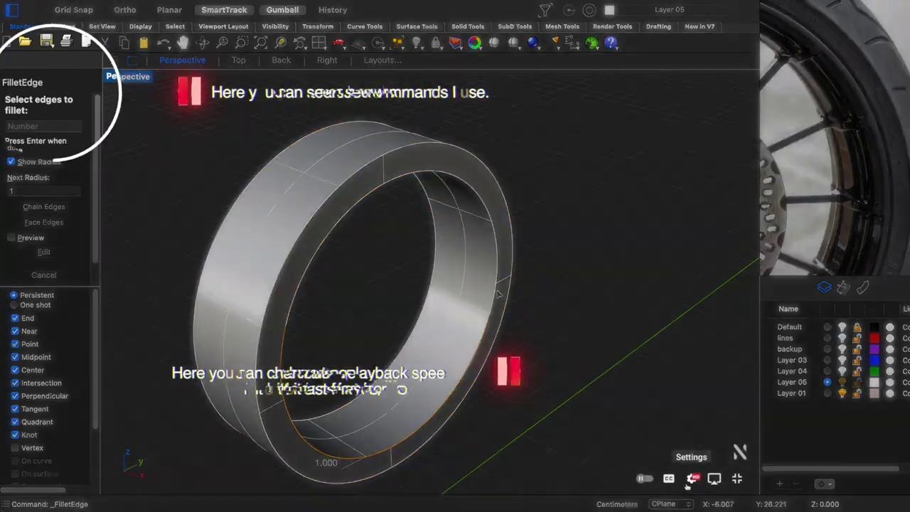
pyautogui.click(688, 484)
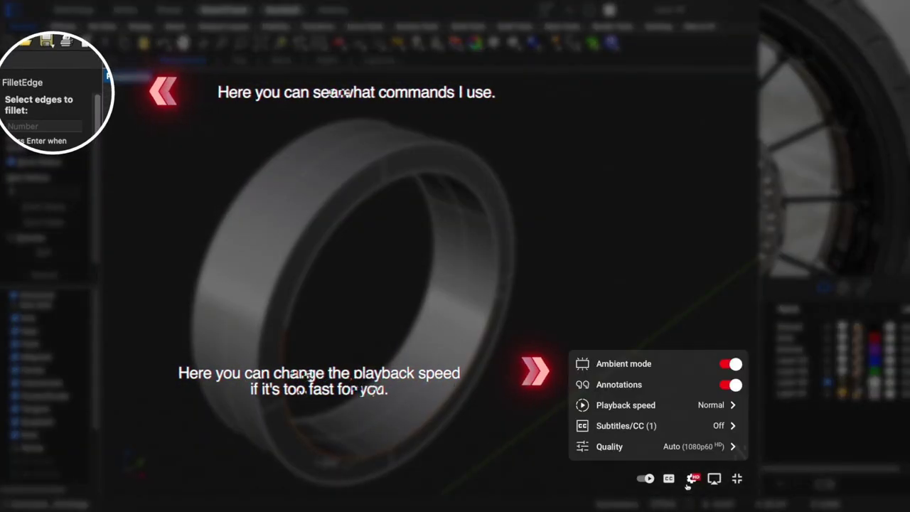
pyautogui.click(673, 407)
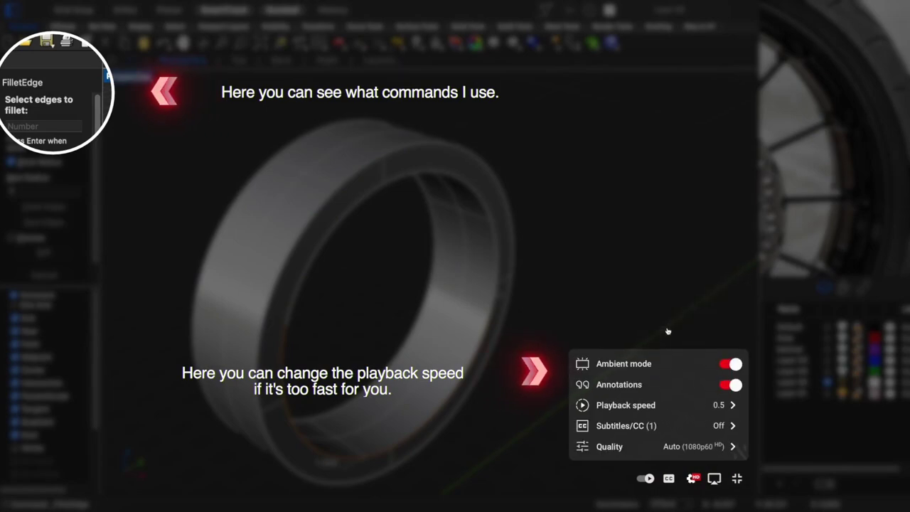
pyautogui.click(669, 302)
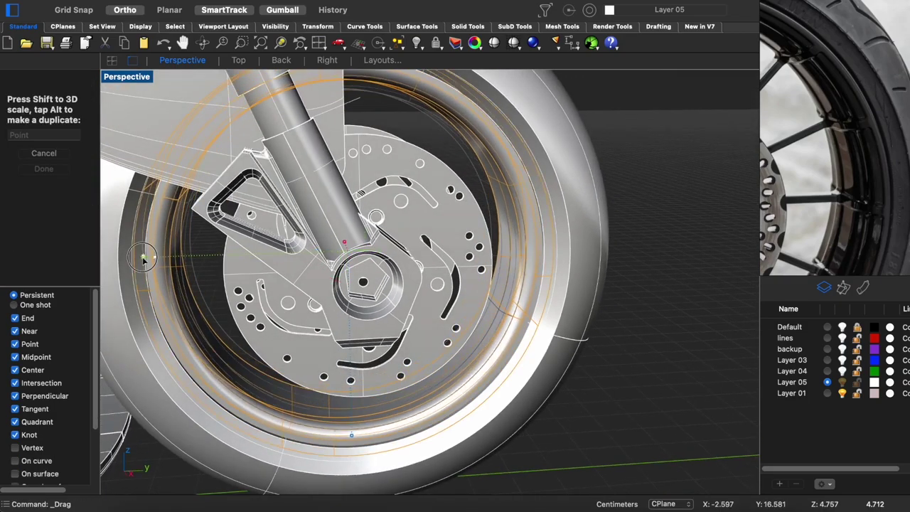
# Scale the wheel curves about the hub and check the result in rendered shading
pyautogui.moveTo(139, 260); pyautogui.dragTo(136, 257)
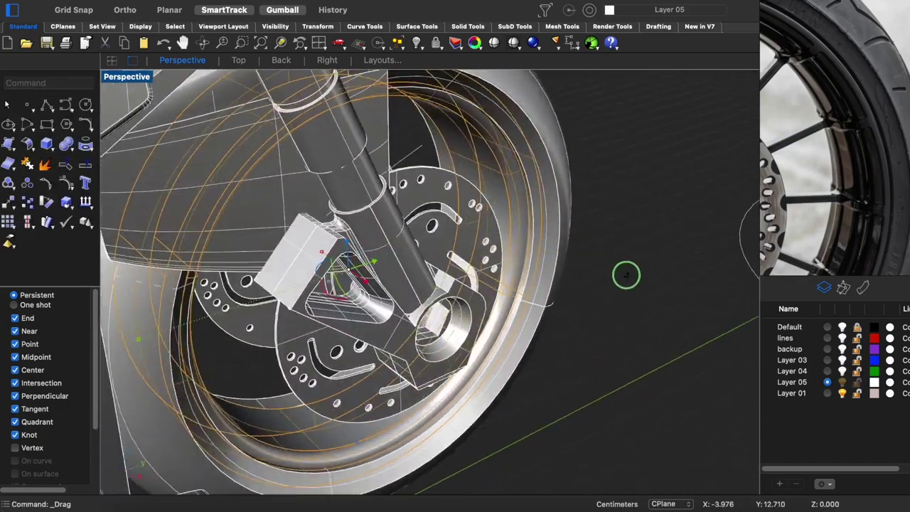
pyautogui.moveTo(626, 274)
pyautogui.mouseDown(button='right')
pyautogui.moveTo(576, 306)
pyautogui.moveTo(619, 319)
pyautogui.mouseUp(button='right')
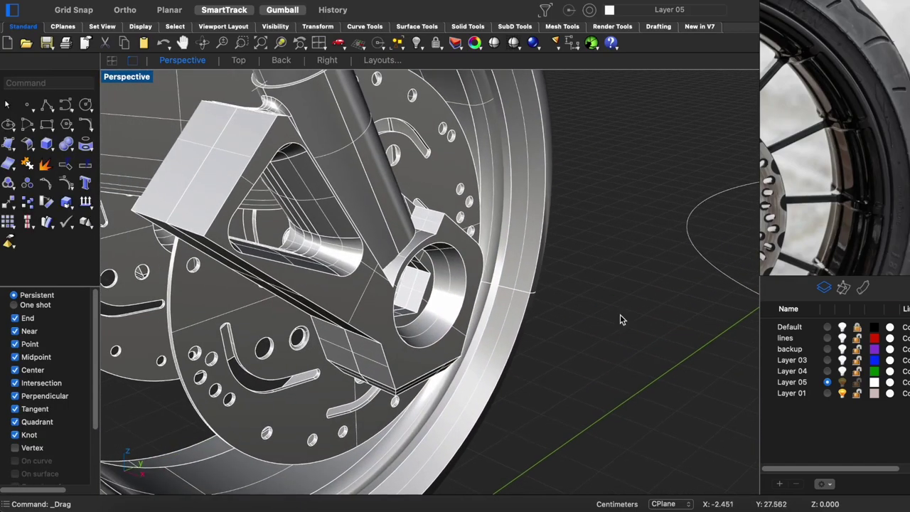
pyautogui.hotkey('ctrl', 'alt', 'r')
pyautogui.scroll(-3, 562, 317)
pyautogui.moveTo(567, 337)
pyautogui.mouseDown(button='right')
pyautogui.moveTo(474, 315)
pyautogui.moveTo(477, 341)
pyautogui.mouseUp(button='right')
pyautogui.hotkey('ctrl', 'alt', 's')
# Draw a vertical polyline down the tyre's centre in the Back view
pyautogui.click(477, 341)
pyautogui.hotkey('ctrl', 'alt', 'b')
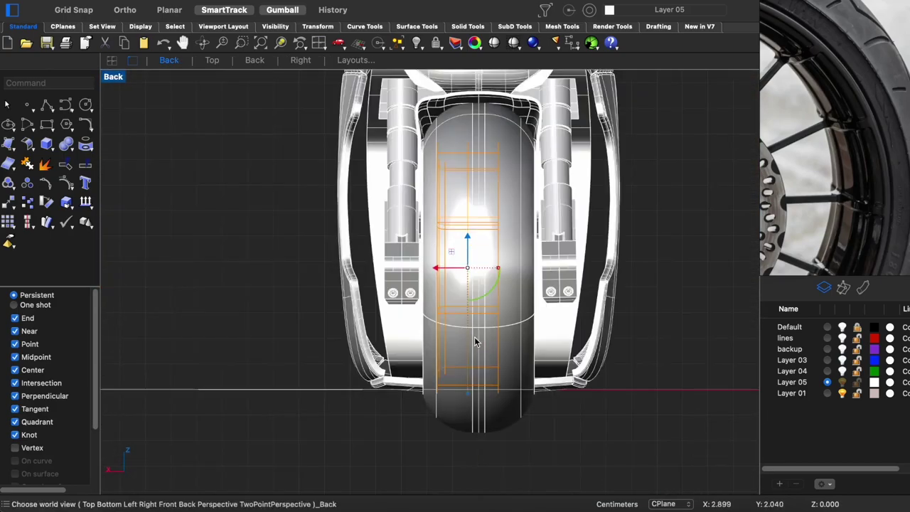
pyautogui.scroll(5, 449, 379)
pyautogui.write('pl')
pyautogui.press('Return')
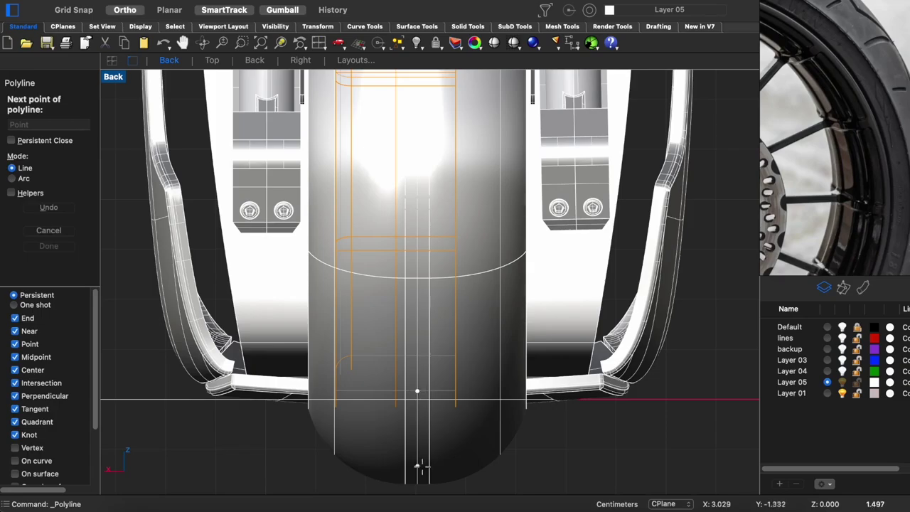
pyautogui.click(420, 466)
pyautogui.scroll(-5, 434, 411)
pyautogui.press('Return')
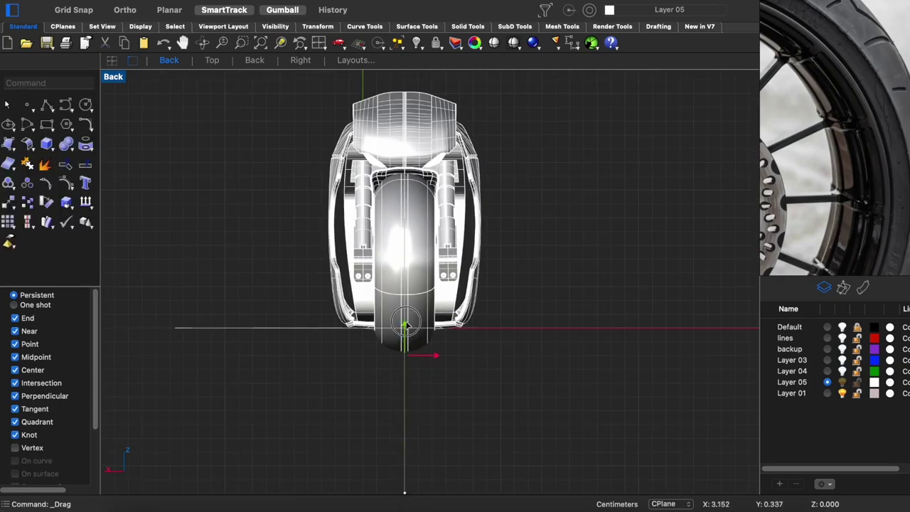
pyautogui.hotkey('ctrl', 'alt', 'p')
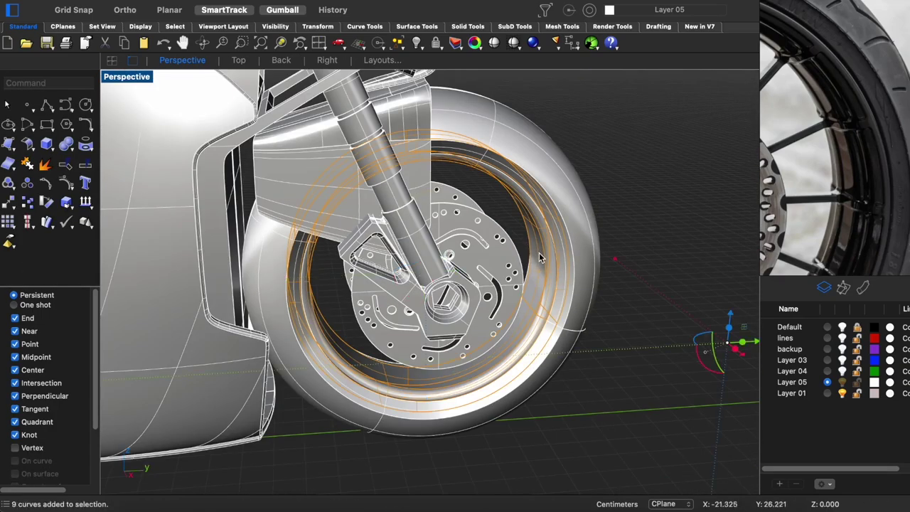
# Cancel the Mirror command in the Back view and return to Perspective
pyautogui.hotkey('ctrl', 'alt', 'b')
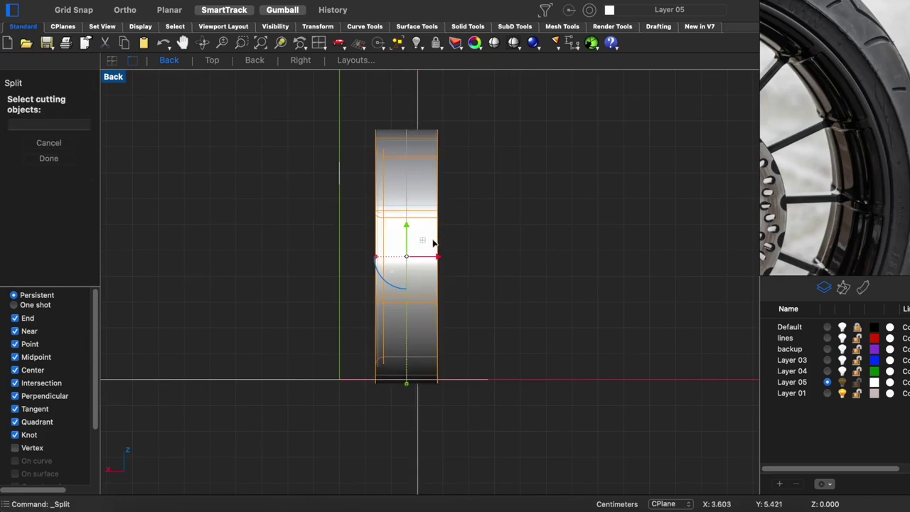
pyautogui.scroll(5, 427, 199)
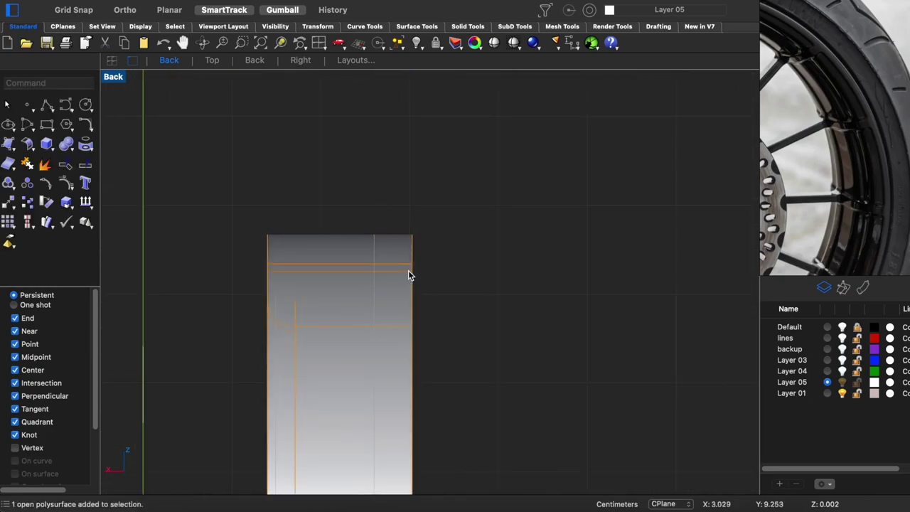
pyautogui.press('Escape')
pyautogui.hotkey('ctrl', 'alt', 'p')
pyautogui.scroll(5, 484, 419)
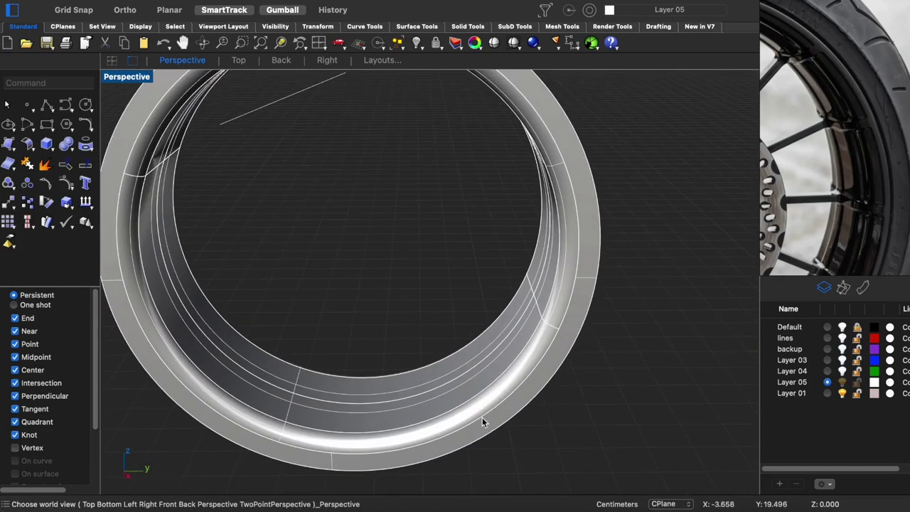
# Show all hidden wheel objects again and select the rim band
pyautogui.hotkey('ctrl', 'alt', 'h')
pyautogui.scroll(-3, 529, 341)
pyautogui.click(538, 275)
pyautogui.hotkey('ctrl', 'a')
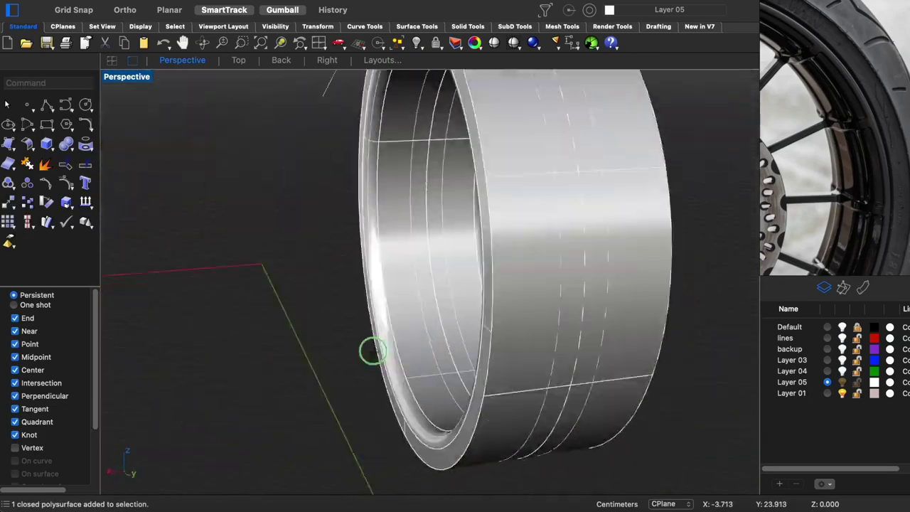
pyautogui.scroll(-3, 502, 356)
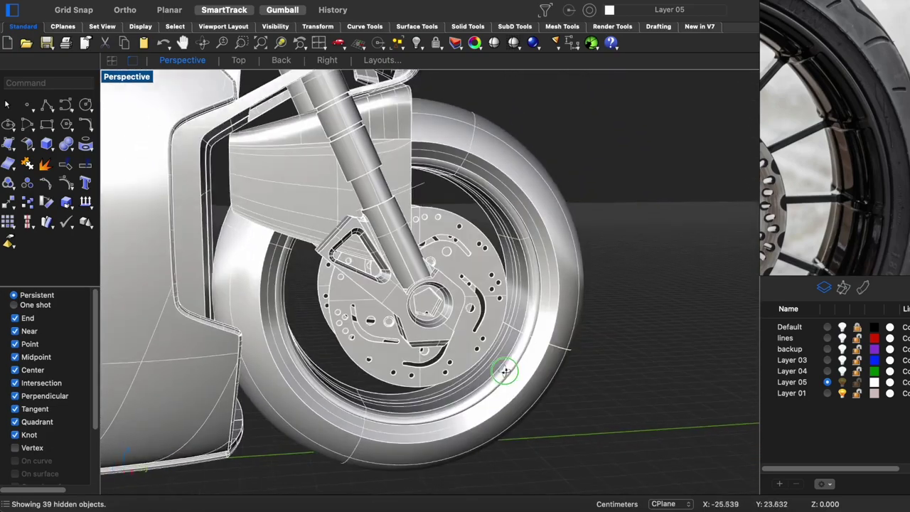
pyautogui.click(504, 366)
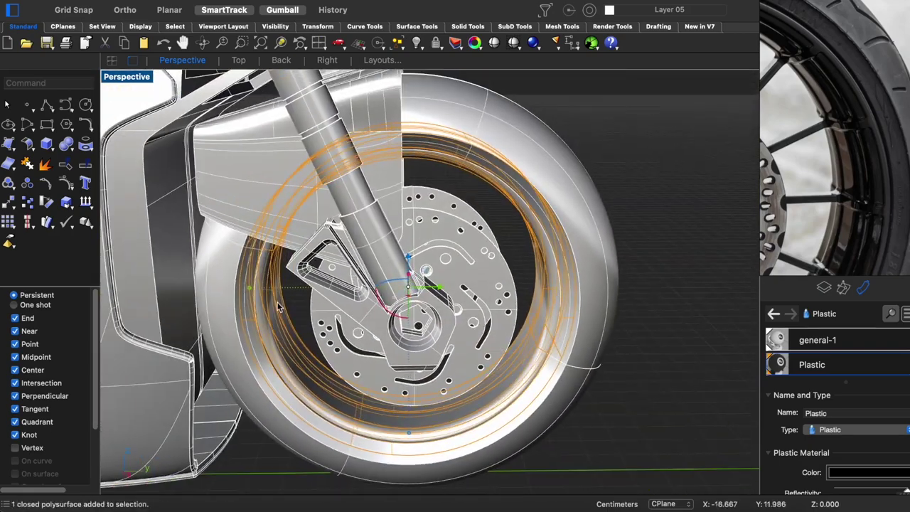
# Scale the rim band about the hub with the Gumball and pick the Metal material
pyautogui.moveTo(253, 293); pyautogui.dragTo(248, 292)
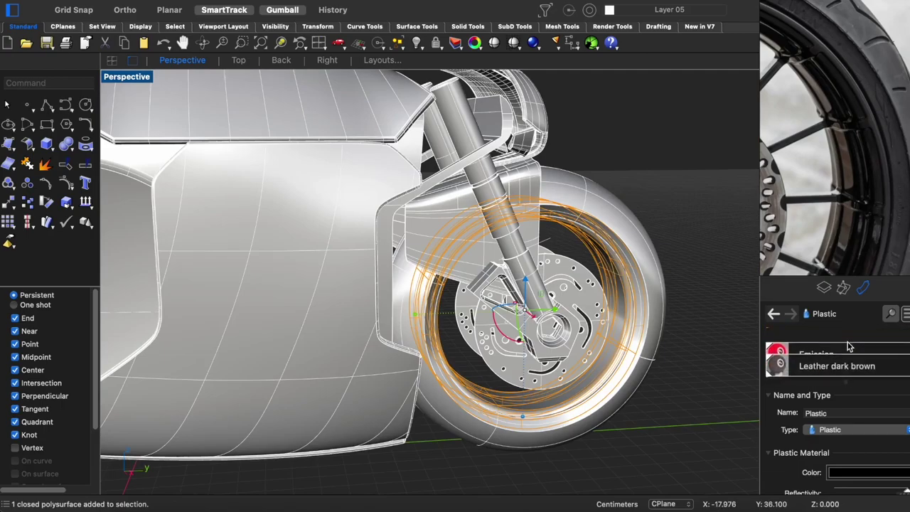
pyautogui.click(786, 343)
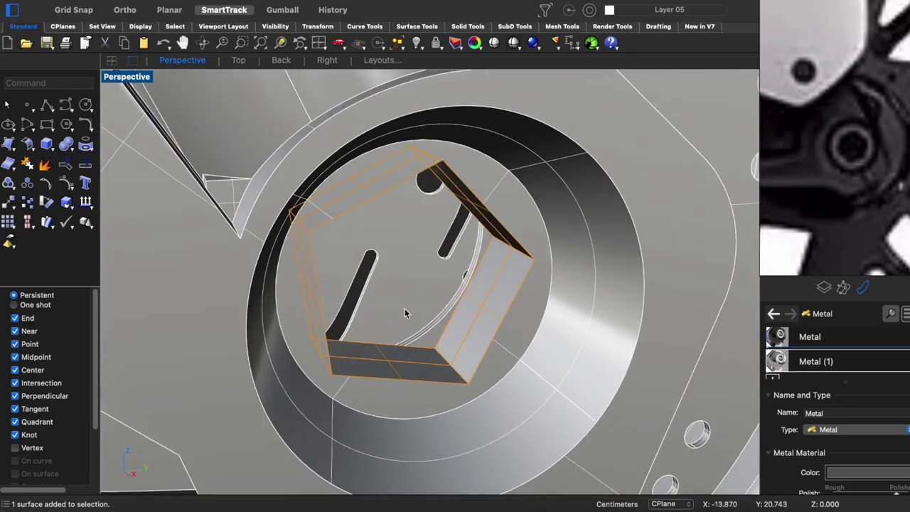
# Select the pentagon hole's inner faces, choosing the right one among overlapping objects
pyautogui.moveTo(404, 260); pyautogui.dragTo(295, 361)
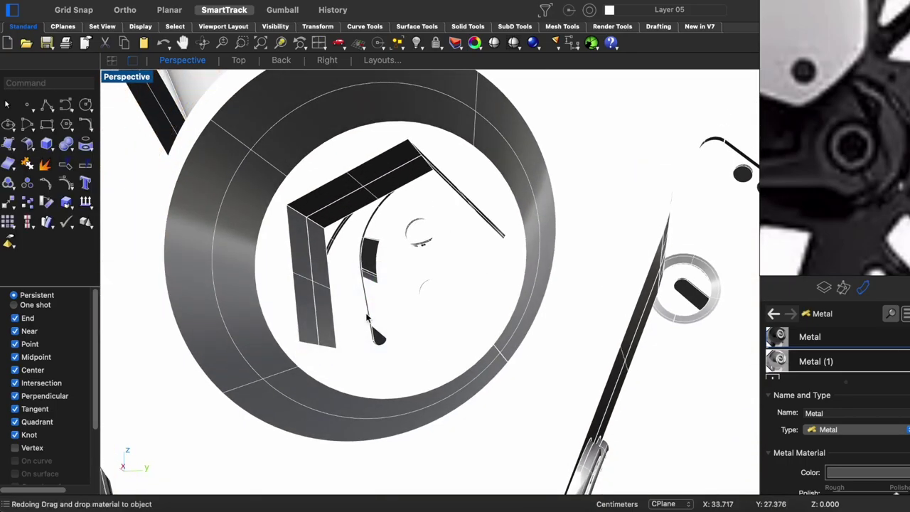
pyautogui.click(306, 259)
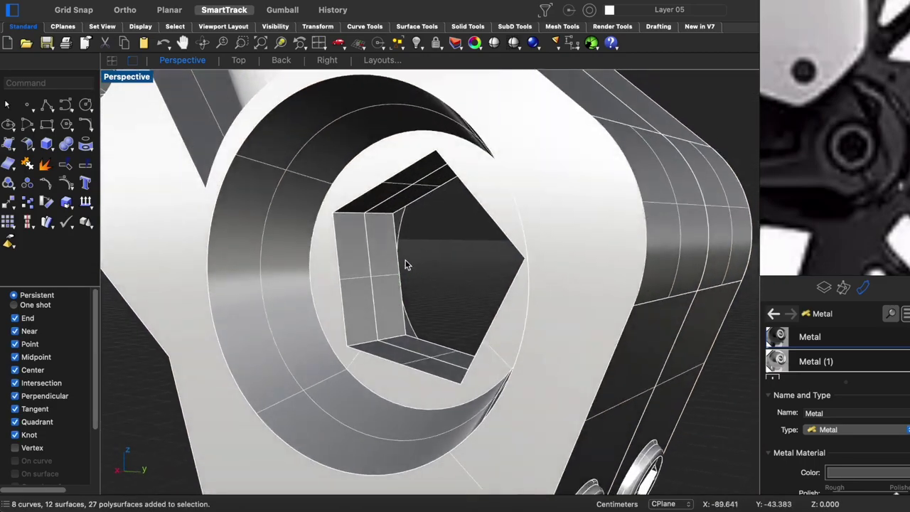
pyautogui.keyDown('ctrl'); pyautogui.keyDown('shift'); pyautogui.click(404, 262); pyautogui.keyUp('shift'); pyautogui.keyUp('ctrl')
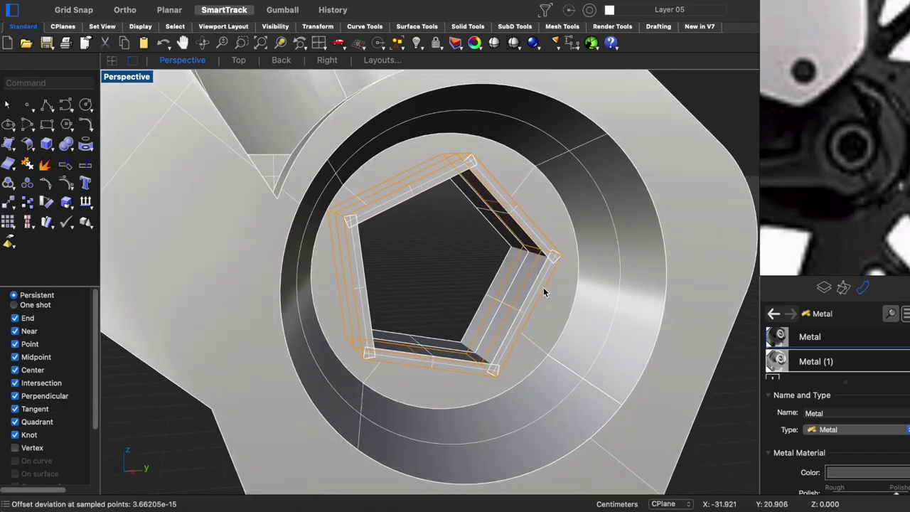
pyautogui.click(557, 315)
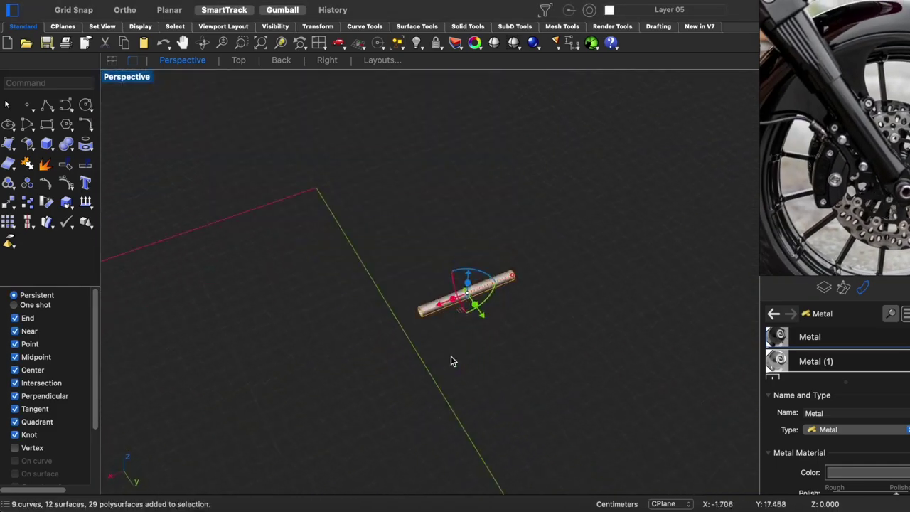
# Zoom in on the circle in the Right view, then view the disc in Perspective
pyautogui.scroll(2, 483, 376)
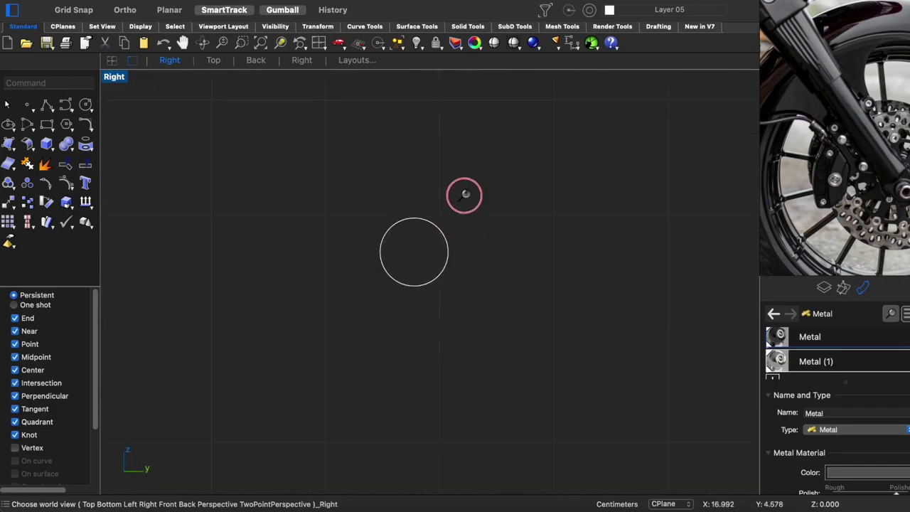
pyautogui.keyDown('ctrl'); pyautogui.moveTo(465, 194); pyautogui.dragTo(437, 244, button='right'); pyautogui.keyUp('ctrl')
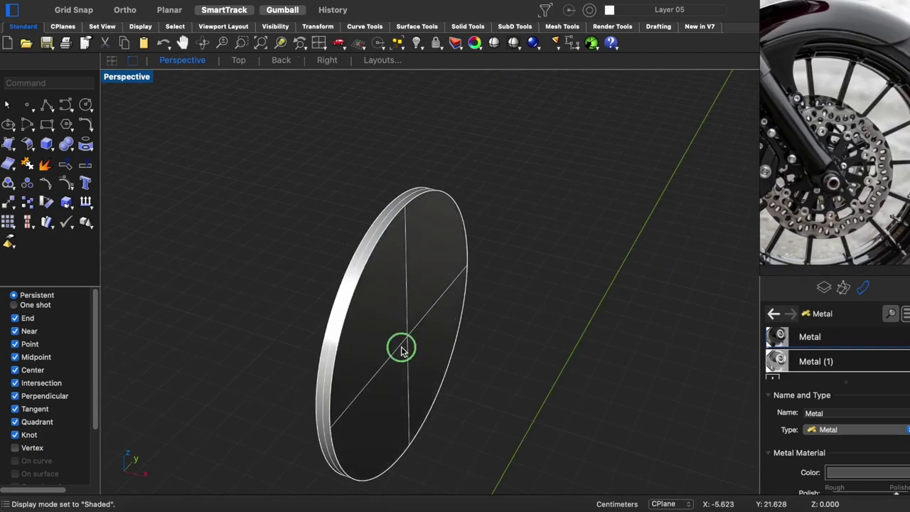
pyautogui.click(358, 327)
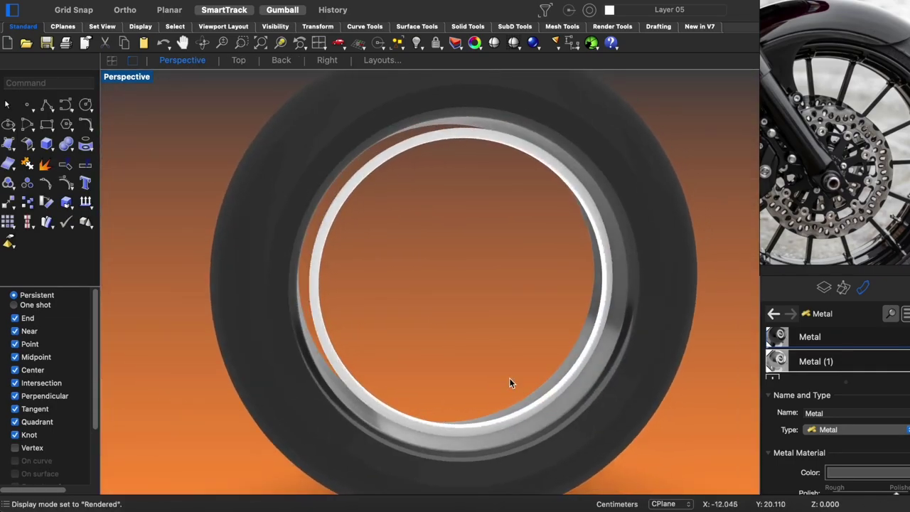
# Select the wheel rim and cancel a started Gumball move, leaving it in place
pyautogui.click(416, 140)
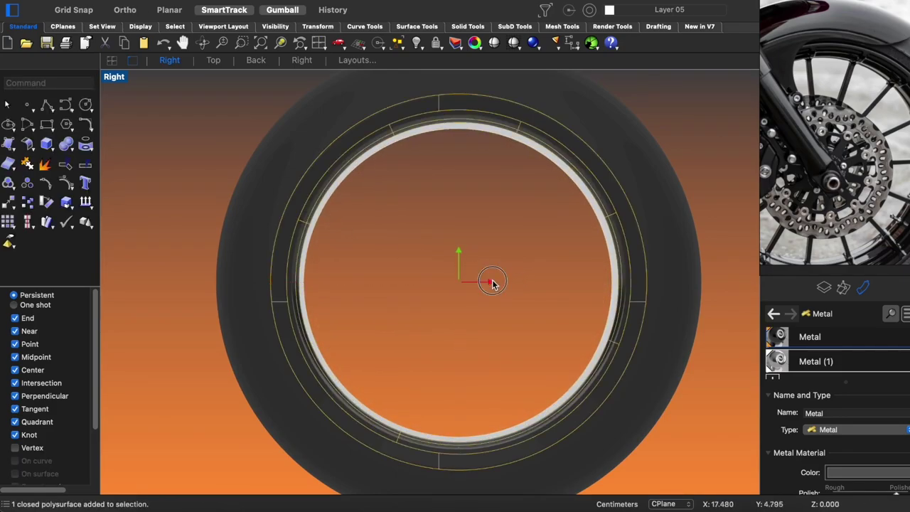
pyautogui.moveTo(493, 282); pyautogui.dragTo(555, 310)
pyautogui.press('Escape')
# Show the hidden motorcycle parts in a shaded Perspective view and select the brake disc
pyautogui.hotkey('ctrl', 'F4')
pyautogui.moveTo(519, 329); pyautogui.dragTo(417, 330, button='right')
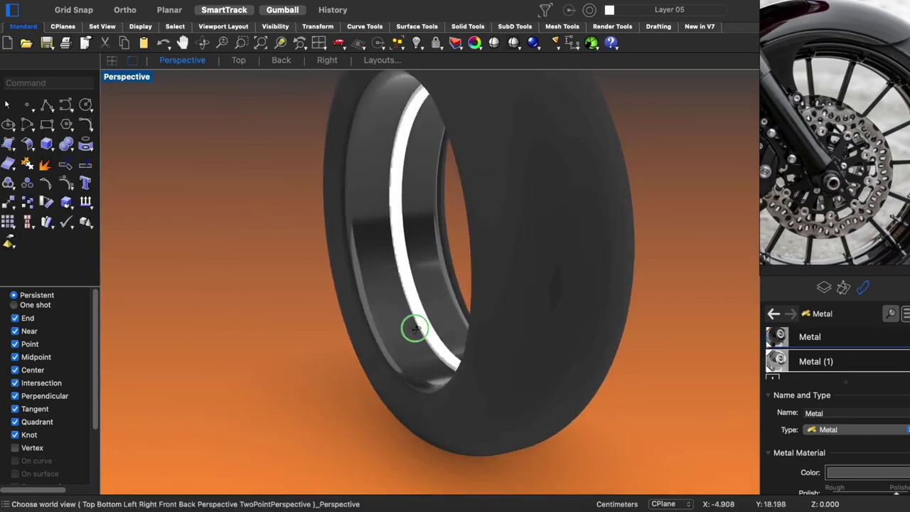
pyautogui.hotkey('ctrl', 'alt', 's')
pyautogui.hotkey('ctrl', 'alt', 'h')
pyautogui.moveTo(413, 264)
pyautogui.mouseDown(button='right')
pyautogui.moveTo(427, 253)
pyautogui.moveTo(301, 264)
pyautogui.moveTo(406, 256)
pyautogui.mouseUp(button='right')
pyautogui.click(484, 207)
# Isolate the wheel rim and axle, then show everything again in the Right view
pyautogui.click(484, 206)
pyautogui.moveTo(483, 207); pyautogui.dragTo(595, 157, button='right')
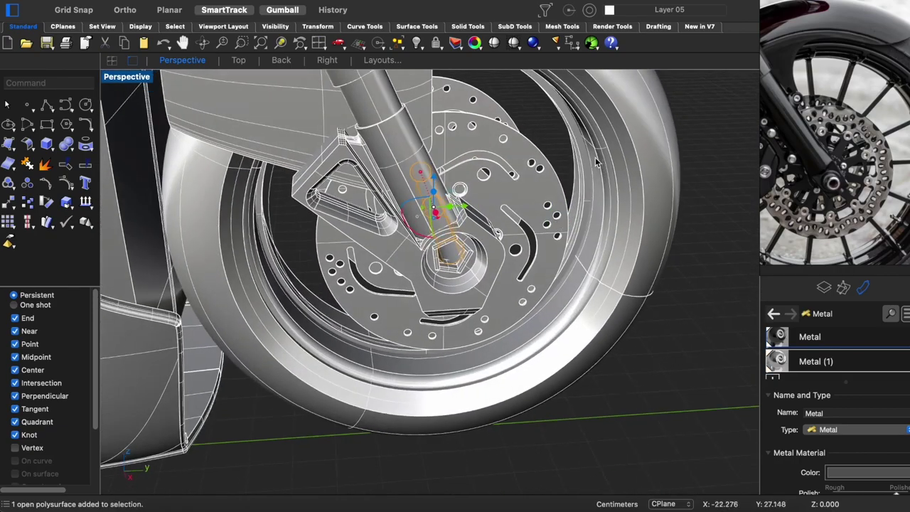
pyautogui.hotkey('ctrl', 'shift', 'h')
pyautogui.moveTo(574, 210)
pyautogui.mouseDown(button='right')
pyautogui.moveTo(455, 267)
pyautogui.moveTo(372, 226)
pyautogui.mouseUp(button='right')
pyautogui.hotkey('ctrl', 'F3')
pyautogui.hotkey('ctrl', 'alt', 'h')
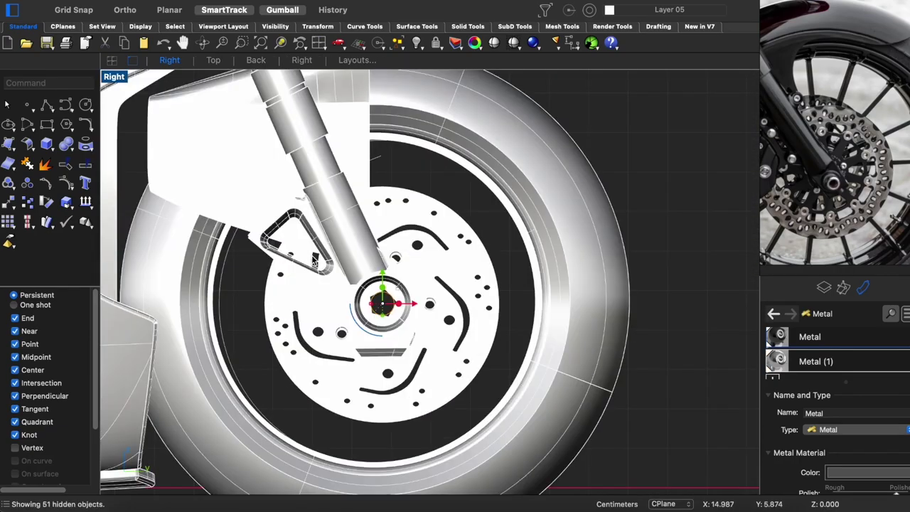
# Pan to the hub and shift the brake disc, caliper and hub assembly sideways
pyautogui.moveTo(372, 283); pyautogui.dragTo(441, 334, button='right')
pyautogui.scroll(3, 441, 334)
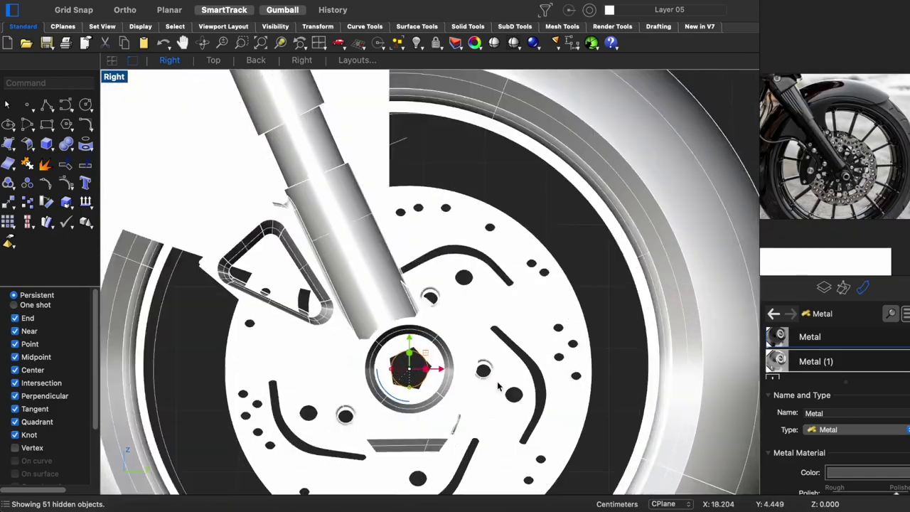
pyautogui.scroll(-4, 496, 326)
pyautogui.scroll(2, 496, 326)
pyautogui.moveTo(448, 364); pyautogui.dragTo(448, 364)
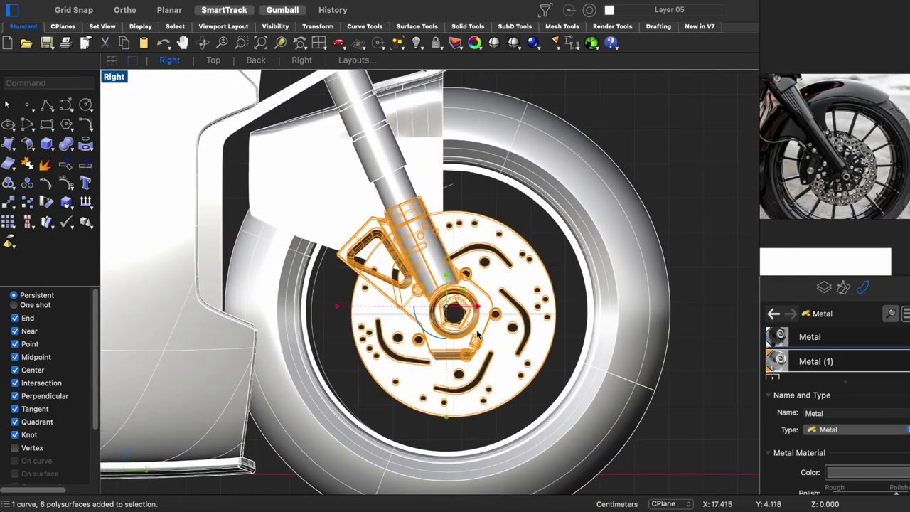
pyautogui.moveTo(479, 308); pyautogui.dragTo(456, 306)
# Isolate the brake assembly to inspect it, then show the hidden objects again
pyautogui.click(568, 334)
pyautogui.scroll(-1, 520, 363)
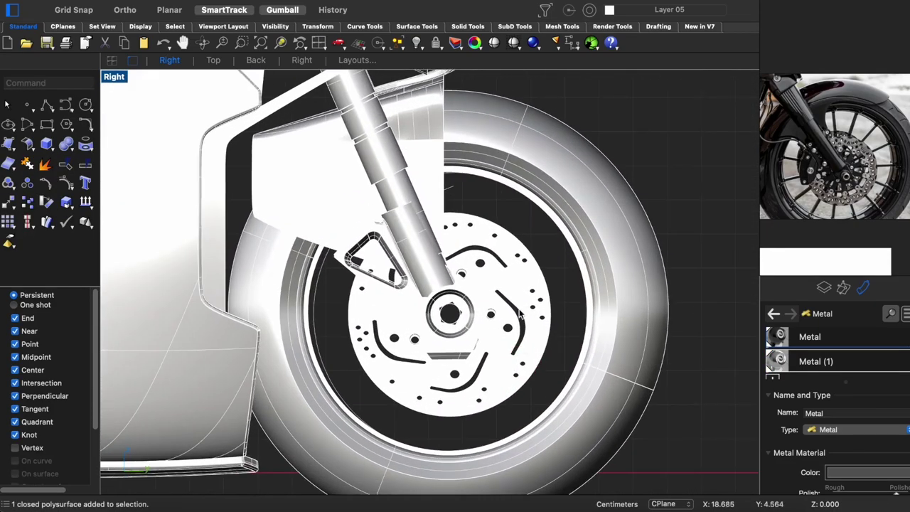
pyautogui.moveTo(452, 354); pyautogui.dragTo(452, 348)
pyautogui.hotkey('ctrl', 'shift', 'h')
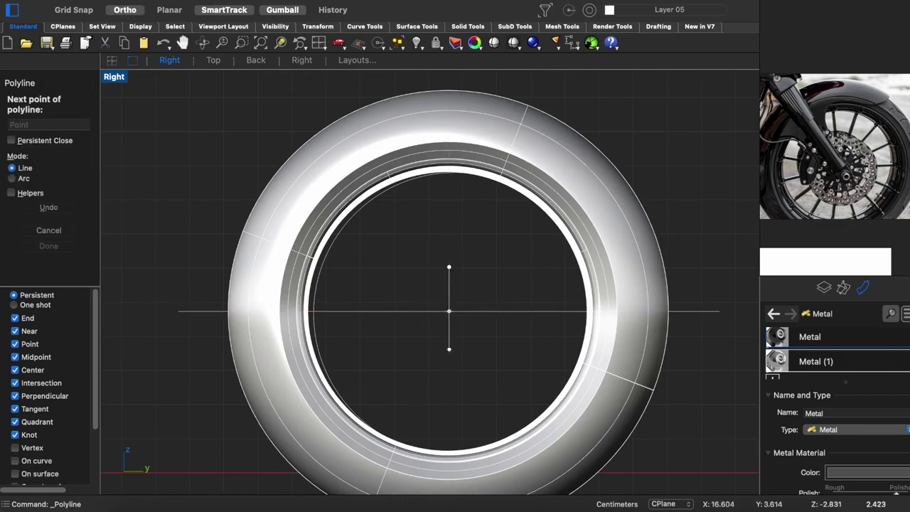
pyautogui.scroll(-5, 455, 346)
pyautogui.hotkey('ctrl', 'alt', 'h')
# Nudge the selected brake assembly with the Gumball into line with the hub centre
pyautogui.scroll(10, 462, 313)
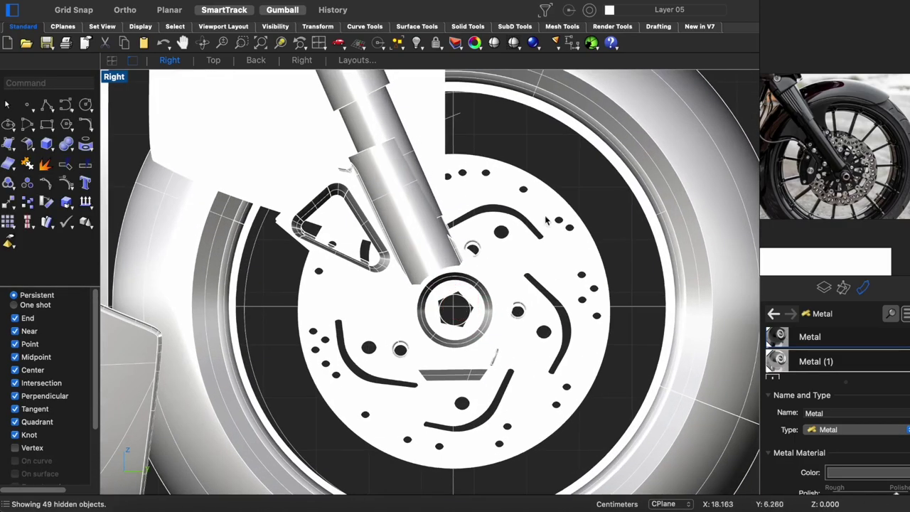
pyautogui.click(469, 302)
pyautogui.hotkey('ctrl', 'alt', 'w')
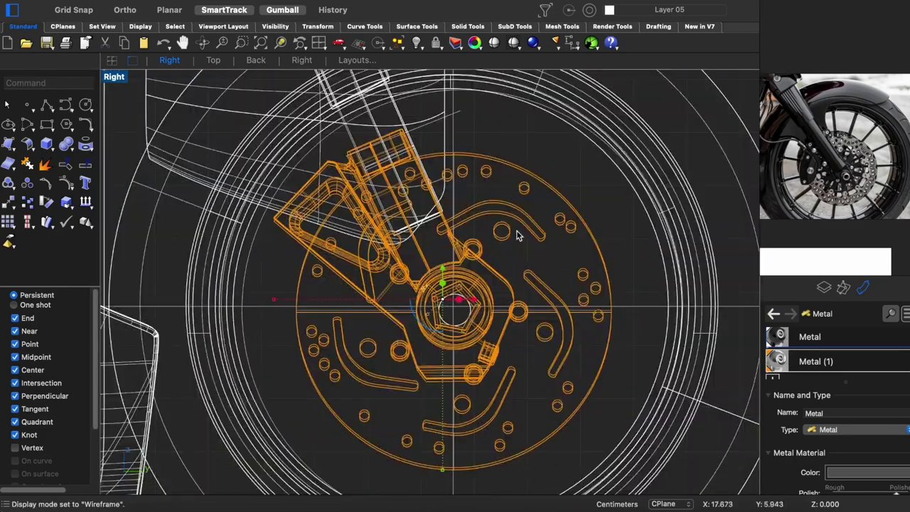
pyautogui.hotkey('ctrl', 'alt', 's')
pyautogui.scroll(5, 450, 309)
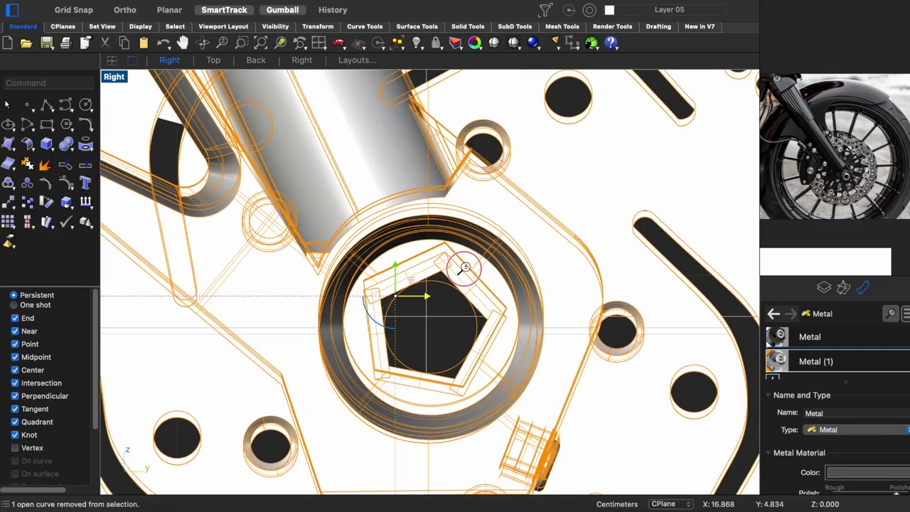
pyautogui.moveTo(431, 293)
pyautogui.mouseDown()
pyautogui.moveTo(396, 258)
pyautogui.moveTo(417, 280)
pyautogui.mouseUp()
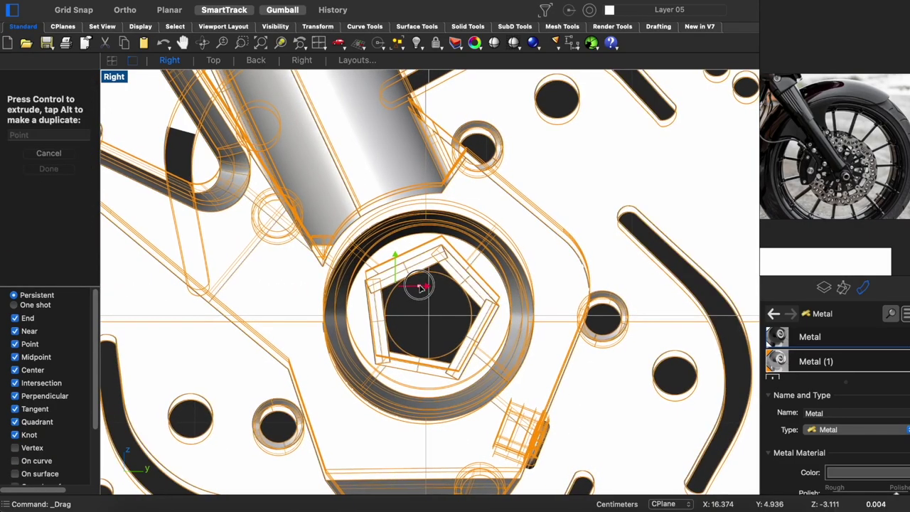
pyautogui.scroll(-5, 495, 315)
pyautogui.press('Escape')
pyautogui.scroll(-3, 452, 347)
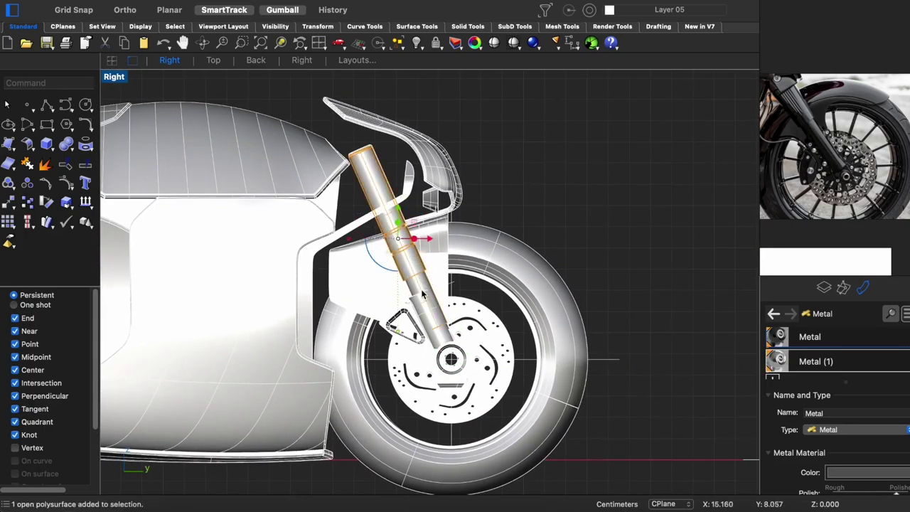
# Rotate the fork tube slightly and slide it along its horizontal axis
pyautogui.scroll(6, 427, 277)
pyautogui.scroll(-3, 439, 258)
pyautogui.moveTo(376, 231); pyautogui.dragTo(371, 228)
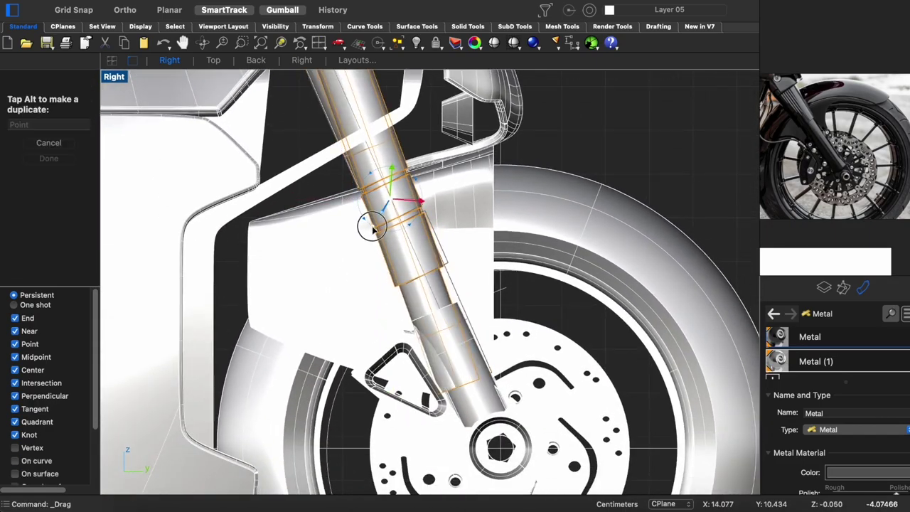
pyautogui.moveTo(412, 201); pyautogui.dragTo(413, 201)
pyautogui.moveTo(362, 224); pyautogui.dragTo(377, 207)
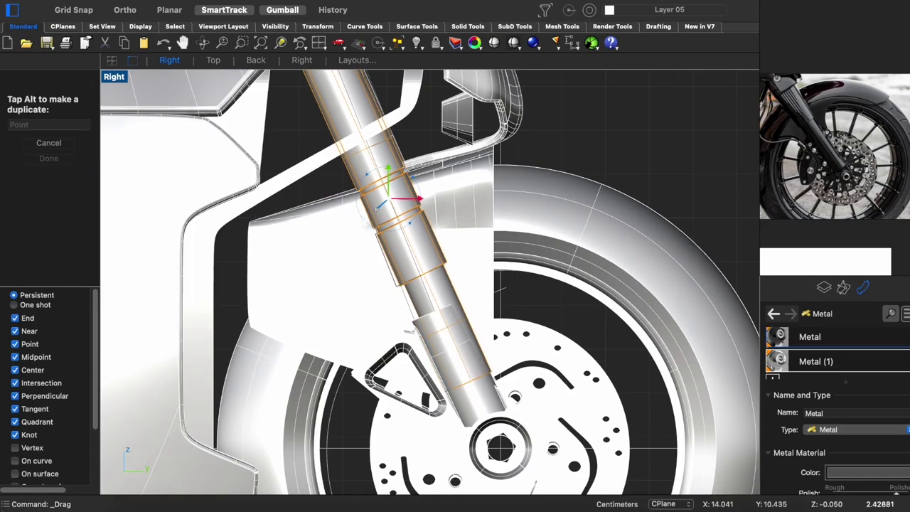
pyautogui.scroll(-3, 415, 203)
pyautogui.scroll(2, 377, 254)
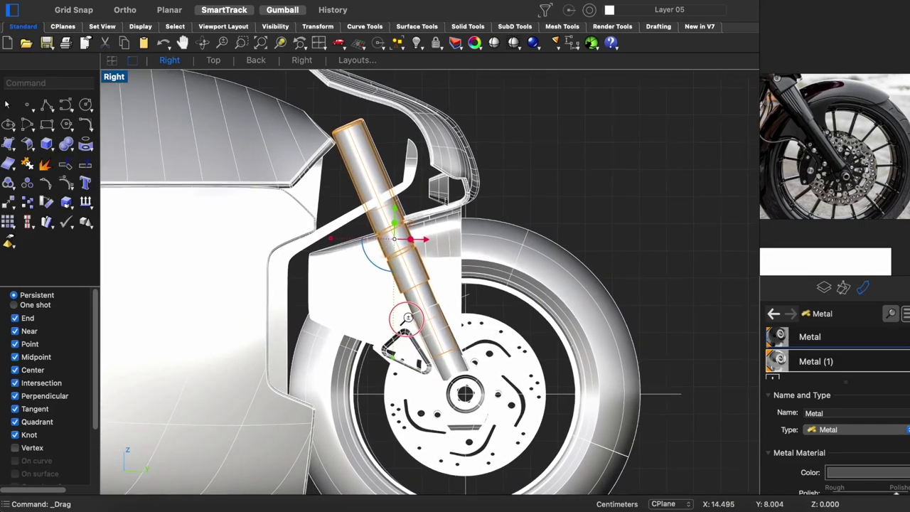
pyautogui.scroll(1, 401, 244)
pyautogui.scroll(2, 414, 352)
pyautogui.scroll(-2, 415, 352)
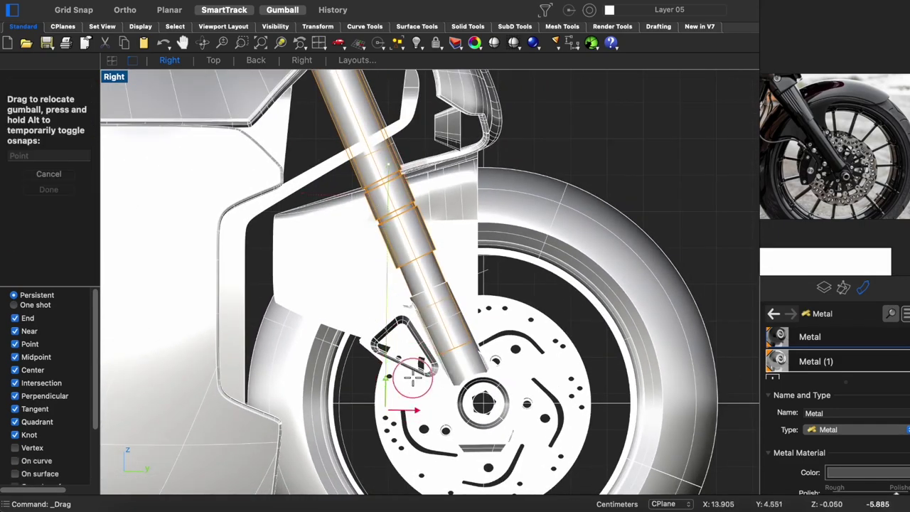
pyautogui.scroll(2, 511, 407)
# Rotate the fork tube to a new angle and shift it slightly horizontally
pyautogui.moveTo(507, 411); pyautogui.dragTo(430, 416)
pyautogui.scroll(-3, 436, 416)
pyautogui.scroll(3, 455, 412)
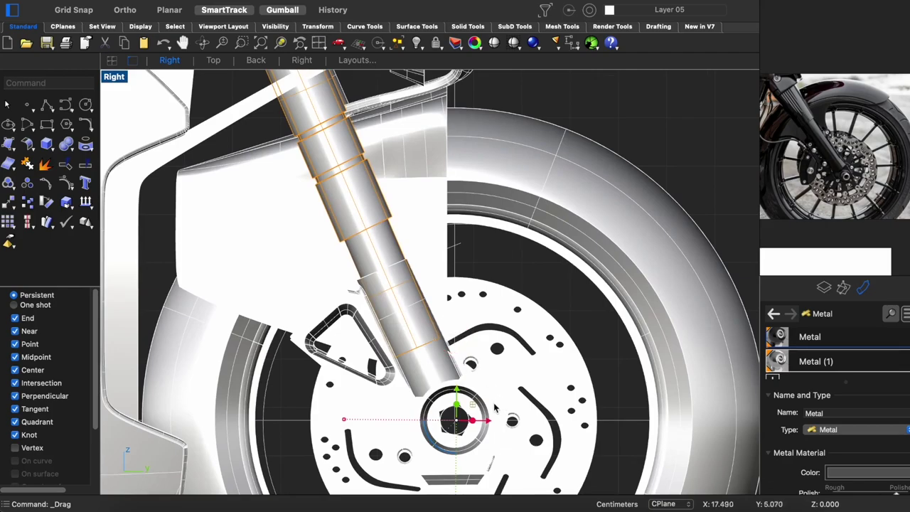
pyautogui.moveTo(488, 422); pyautogui.dragTo(486, 421)
pyautogui.scroll(-1, 450, 359)
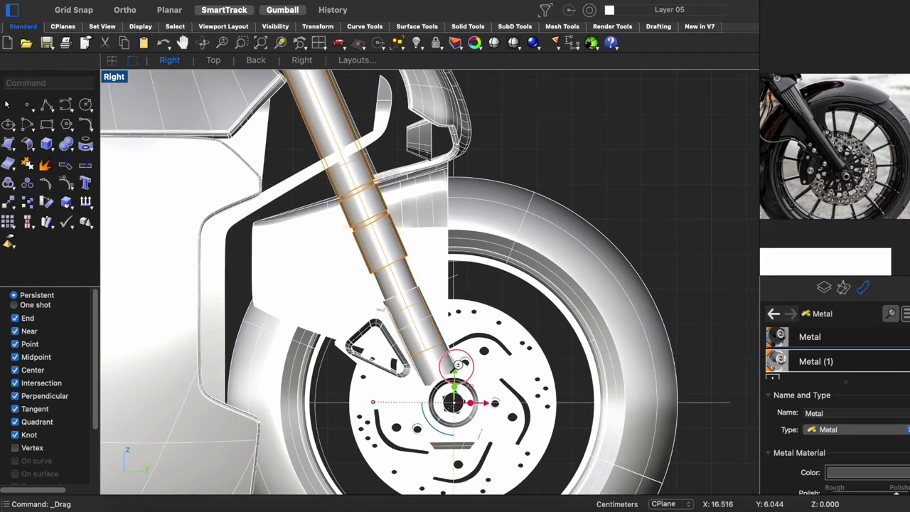
pyautogui.scroll(-1, 452, 364)
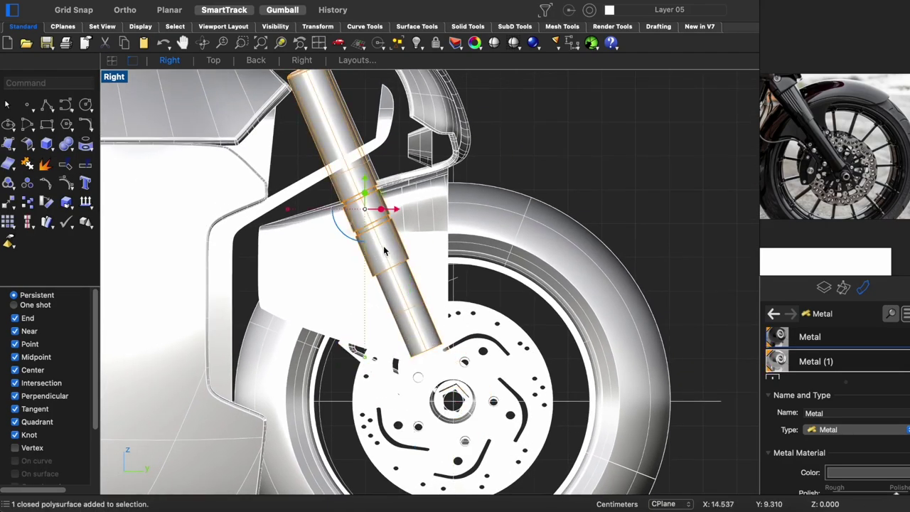
# Using the brake and fork close-up reference, move the fork tube up and left onto the hub
pyautogui.click(856, 180)
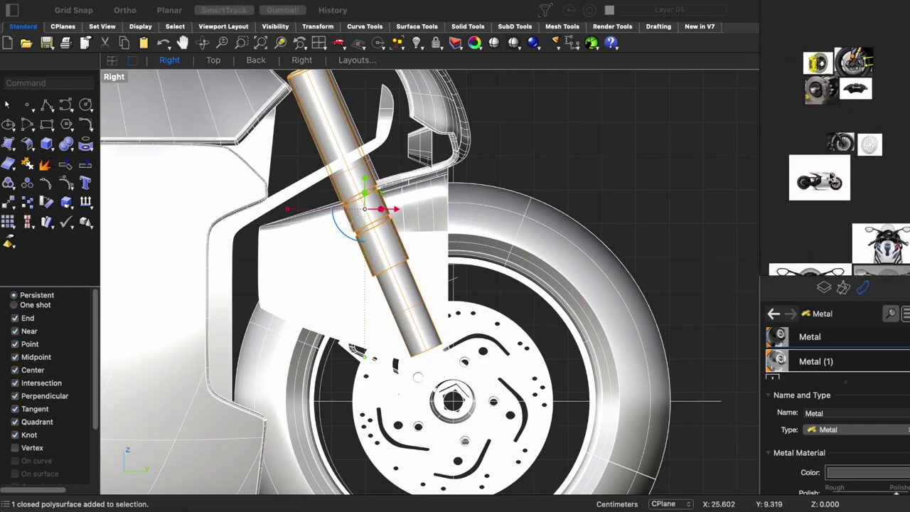
pyautogui.scroll(-5, 274, 275)
pyautogui.scroll(5, 343, 252)
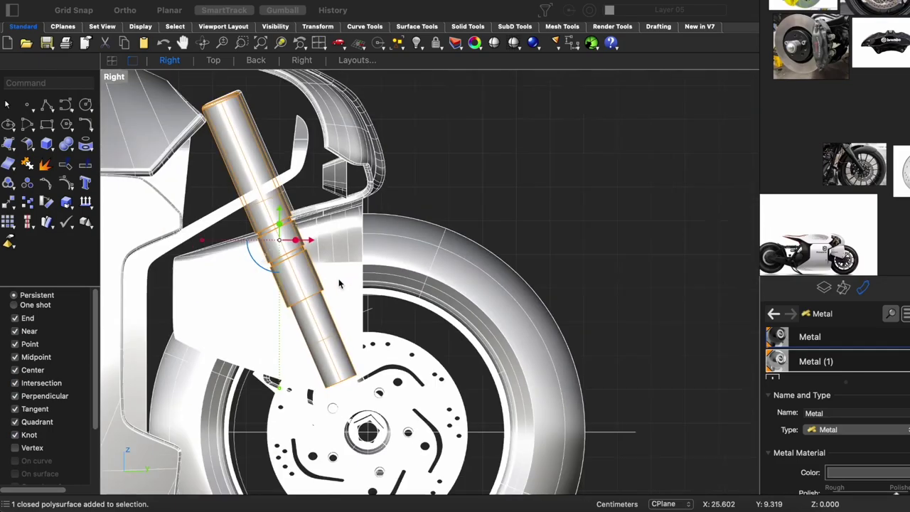
pyautogui.click(853, 165)
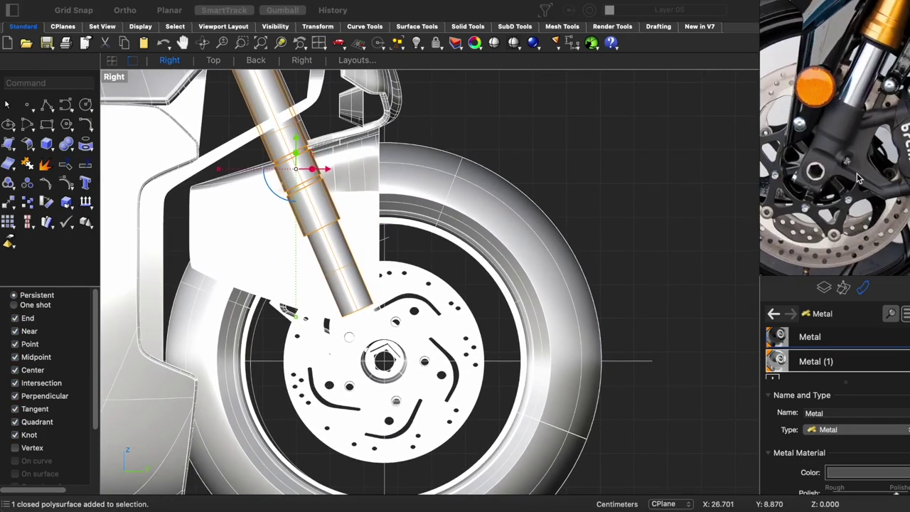
pyautogui.moveTo(281, 207); pyautogui.dragTo(269, 192)
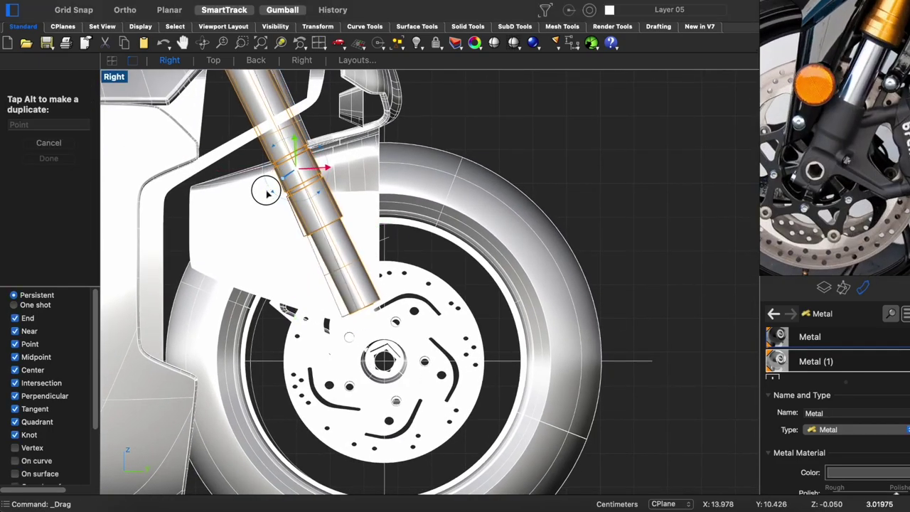
pyautogui.scroll(-3, 409, 347)
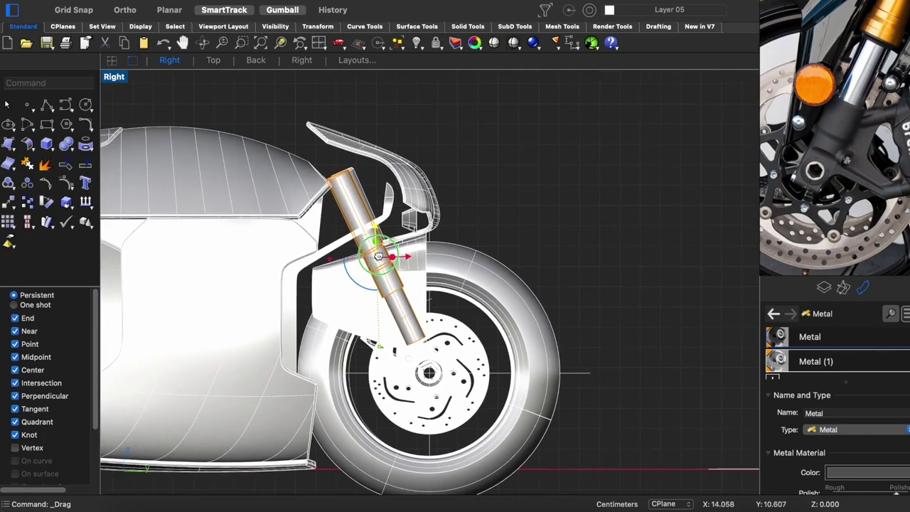
pyautogui.scroll(1, 354, 221)
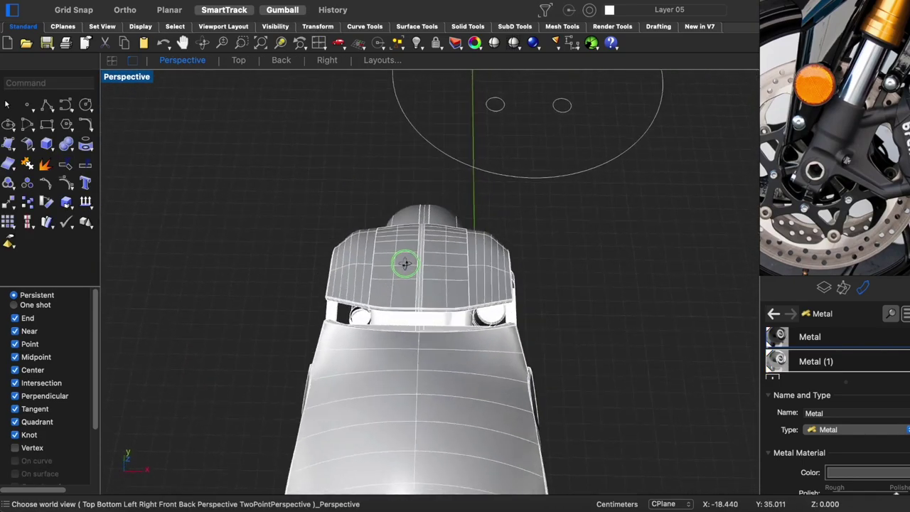
pyautogui.moveTo(406, 264); pyautogui.dragTo(887, 113, button='right')
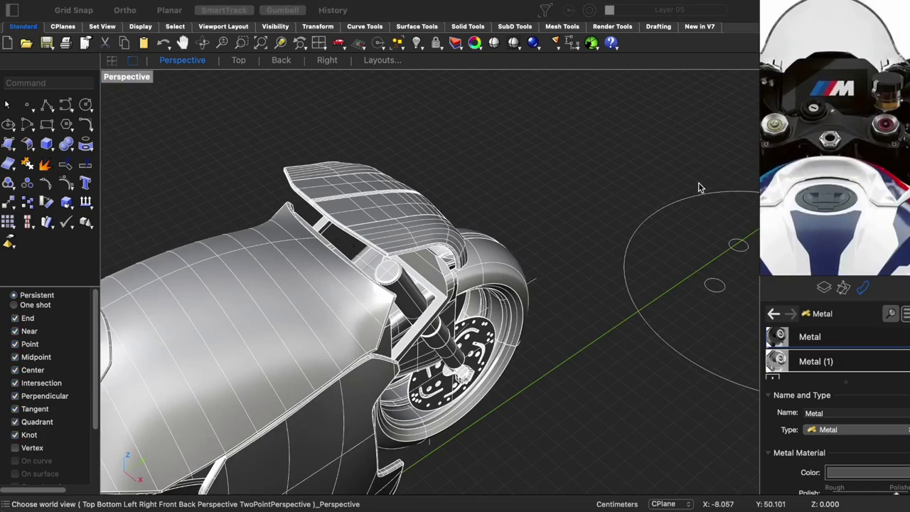
# Select the fork tube and the curve near the front wheel
pyautogui.click(315, 331)
pyautogui.press('Home')
pyautogui.press('Home')
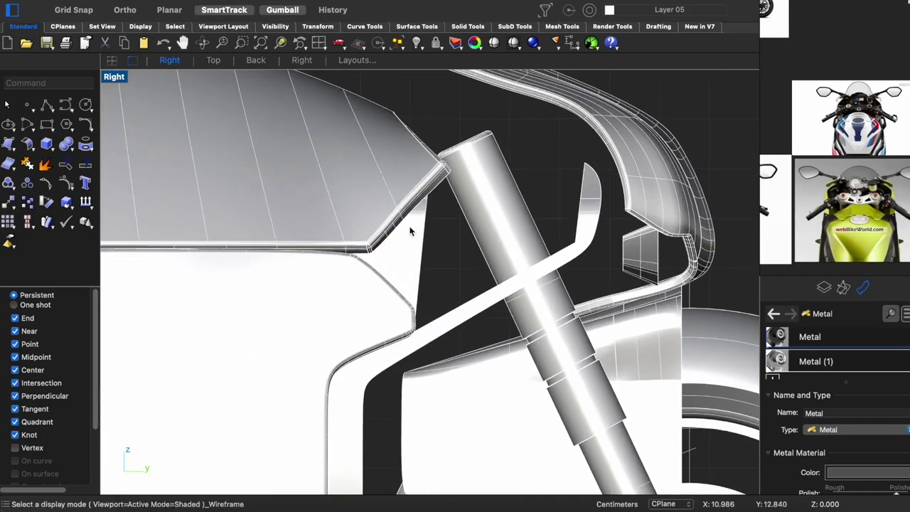
pyautogui.press('Home')
pyautogui.press('Home')
pyautogui.moveTo(409, 231); pyautogui.dragTo(471, 277, button='right')
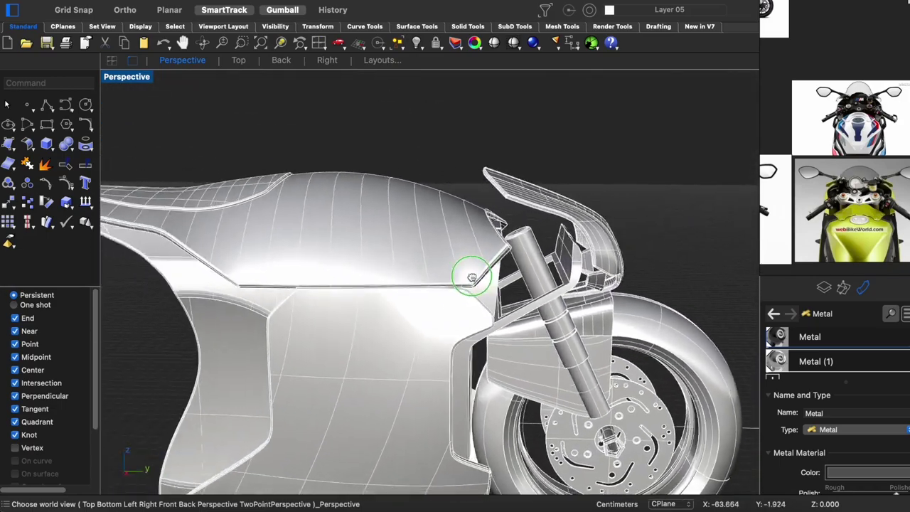
pyautogui.press('Home')
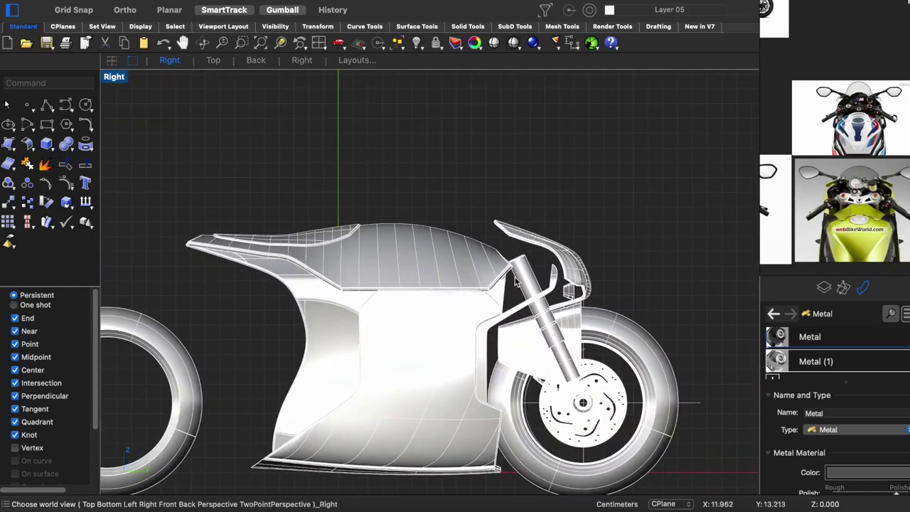
pyautogui.click(515, 277)
pyautogui.scroll(-5, 455, 299)
pyautogui.click(525, 414)
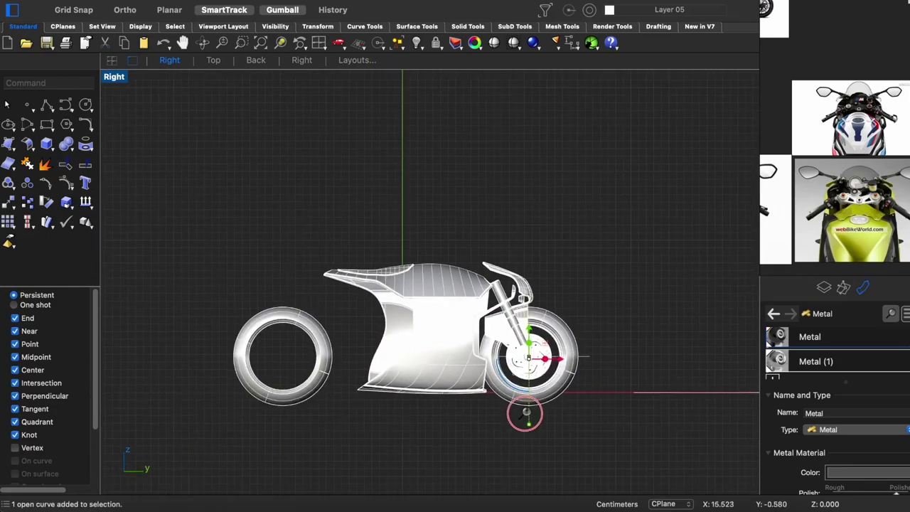
pyautogui.scroll(3, 525, 414)
# Delete the leftover surface beside the fork
pyautogui.press('Home')
pyautogui.moveTo(455, 298); pyautogui.dragTo(390, 319, button='right')
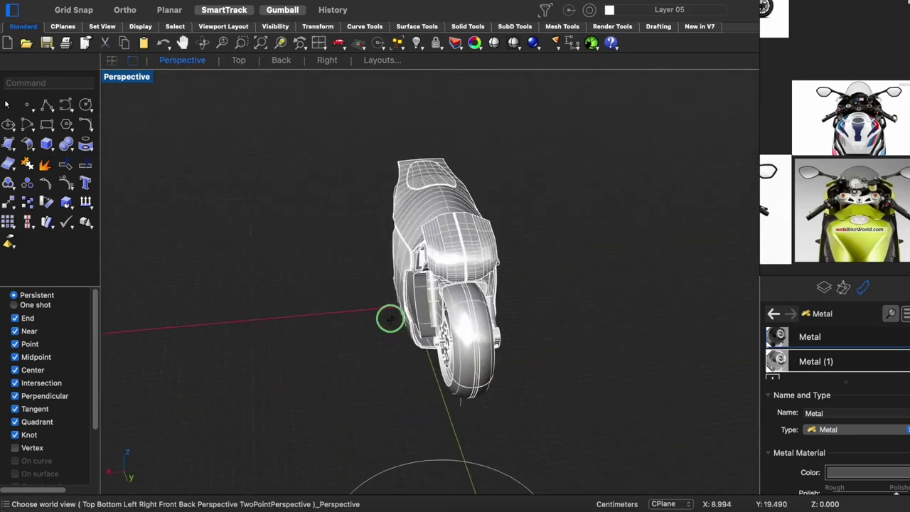
pyautogui.scroll(5, 390, 320)
pyautogui.moveTo(468, 334); pyautogui.dragTo(375, 213, button='right')
pyautogui.click(375, 204)
pyautogui.press('Delete')
# Drag the selected front wheel parts into place under the fork in the Right view
pyautogui.moveTo(335, 427); pyautogui.dragTo(509, 358, button='right')
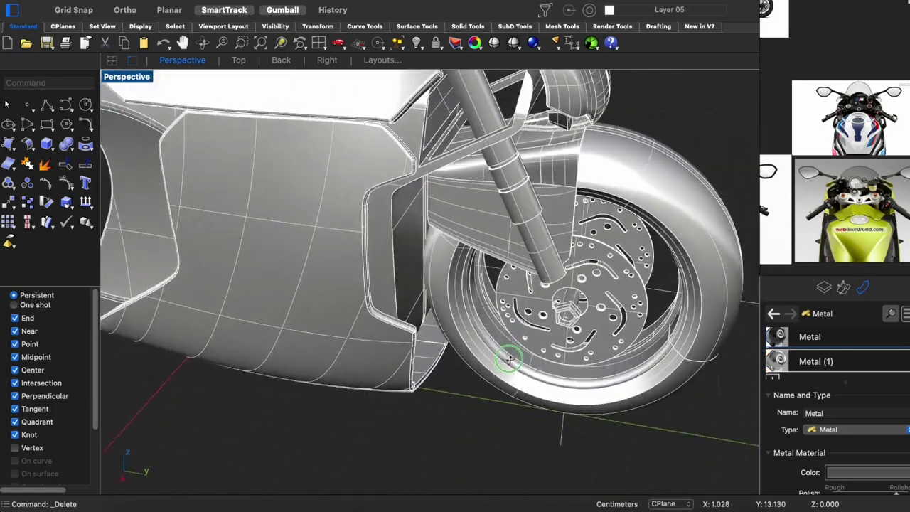
pyautogui.hotkey('ctrl', 'Right')
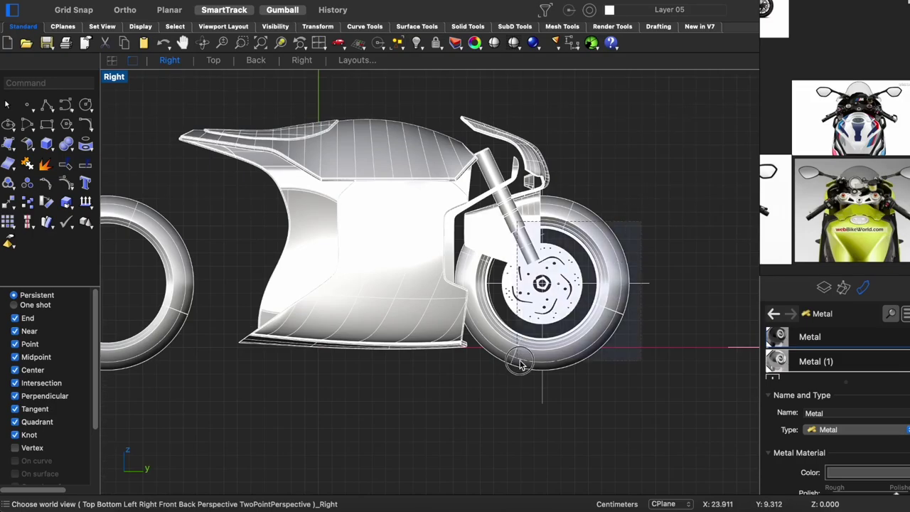
pyautogui.scroll(5, 548, 249)
pyautogui.scroll(-2, 554, 241)
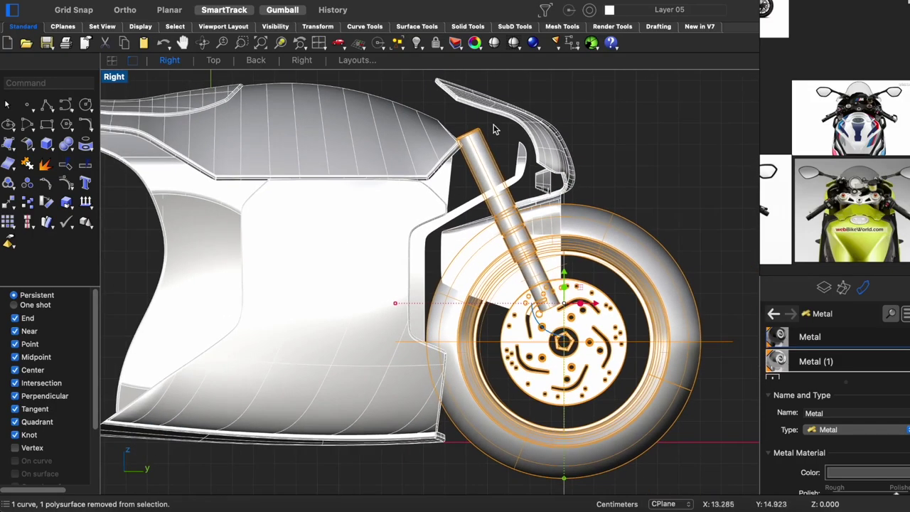
pyautogui.moveTo(604, 342); pyautogui.dragTo(615, 326)
# Preview the whole bike in perspective with rendered shading
pyautogui.hotkey('ctrl', 'Up')
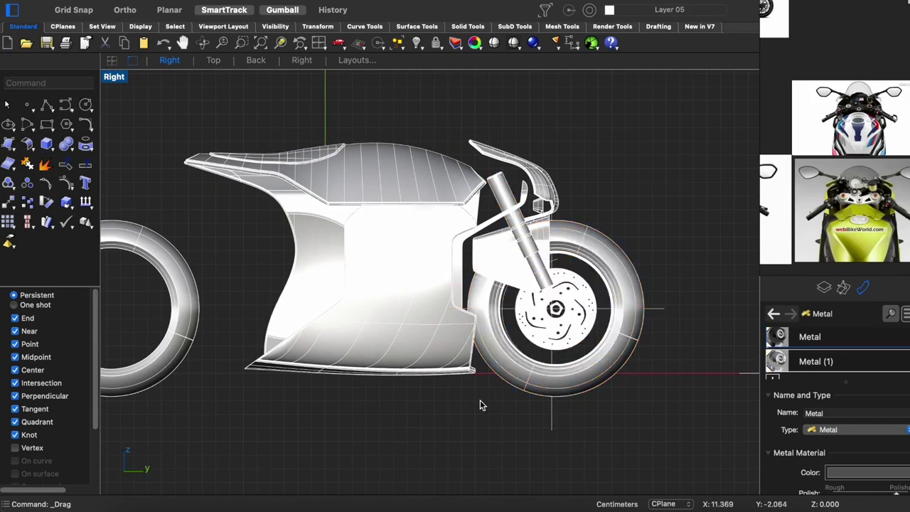
pyautogui.moveTo(432, 309)
pyautogui.mouseDown(button='right')
pyautogui.moveTo(579, 444)
pyautogui.moveTo(469, 382)
pyautogui.mouseUp(button='right')
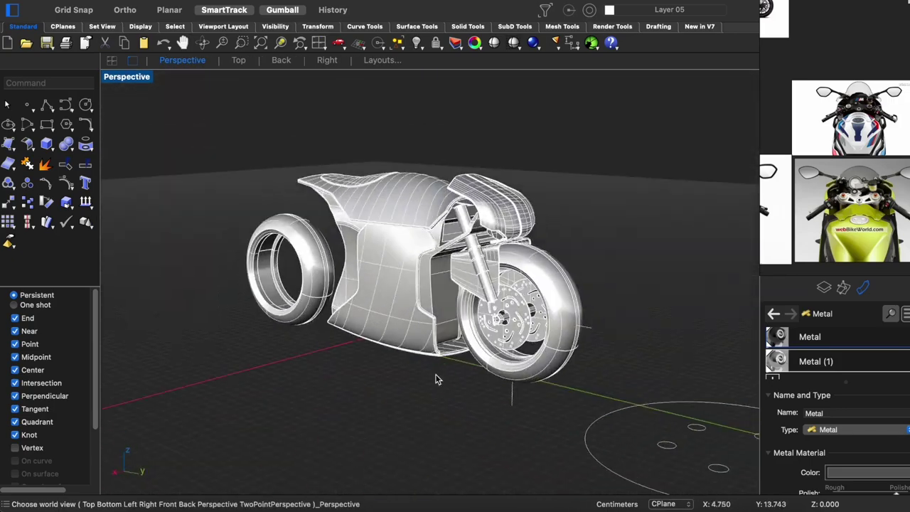
pyautogui.hotkey('ctrl', 'alt', 'r')
pyautogui.scroll(5, 470, 335)
# Return to shaded display and select the axle part
pyautogui.moveTo(470, 335)
pyautogui.mouseDown(button='right')
pyautogui.moveTo(412, 313)
pyautogui.moveTo(536, 319)
pyautogui.moveTo(561, 358)
pyautogui.mouseUp(button='right')
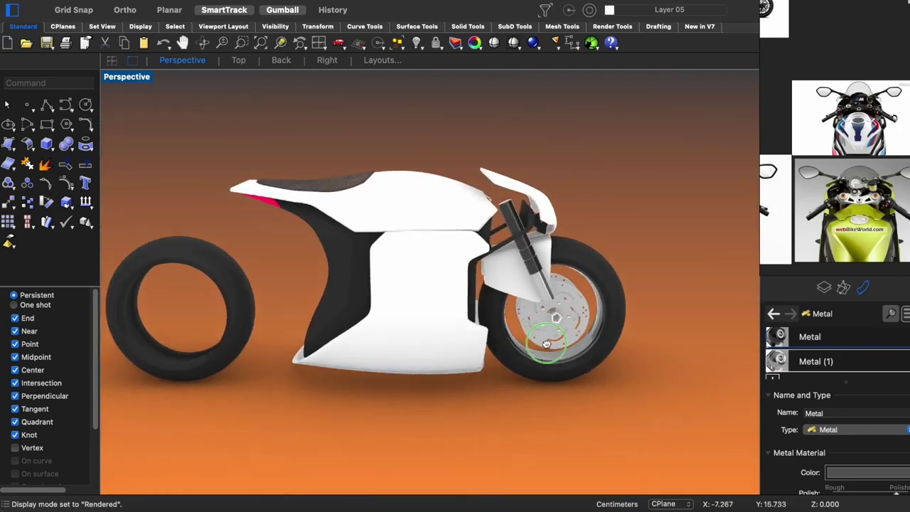
pyautogui.scroll(-2, 562, 357)
pyautogui.moveTo(563, 322)
pyautogui.mouseDown(button='right')
pyautogui.moveTo(432, 335)
pyautogui.moveTo(512, 321)
pyautogui.mouseUp(button='right')
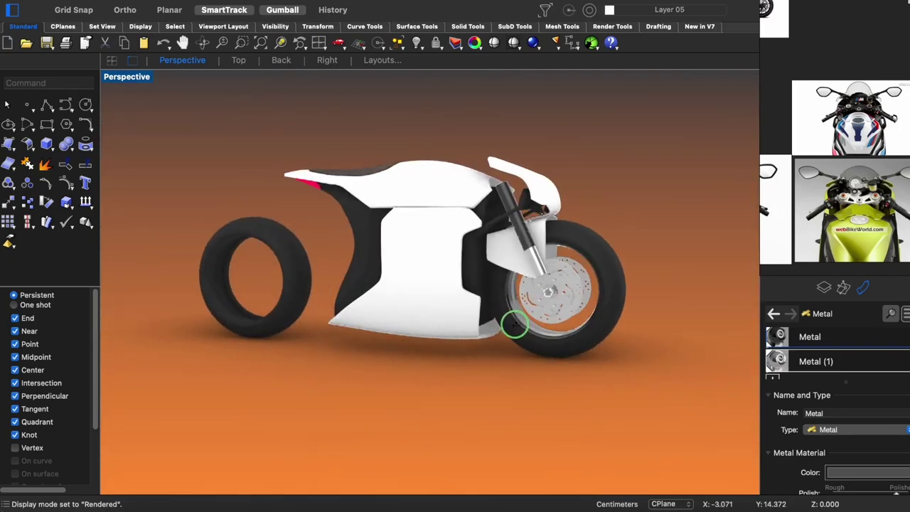
pyautogui.hotkey('ctrl', 'alt', 's')
pyautogui.scroll(5, 541, 301)
pyautogui.scroll(2, 491, 274)
pyautogui.click(491, 274)
pyautogui.scroll(-3, 491, 274)
# Delete the bracket piece at the front hub
pyautogui.moveTo(492, 274); pyautogui.dragTo(500, 299, button='right')
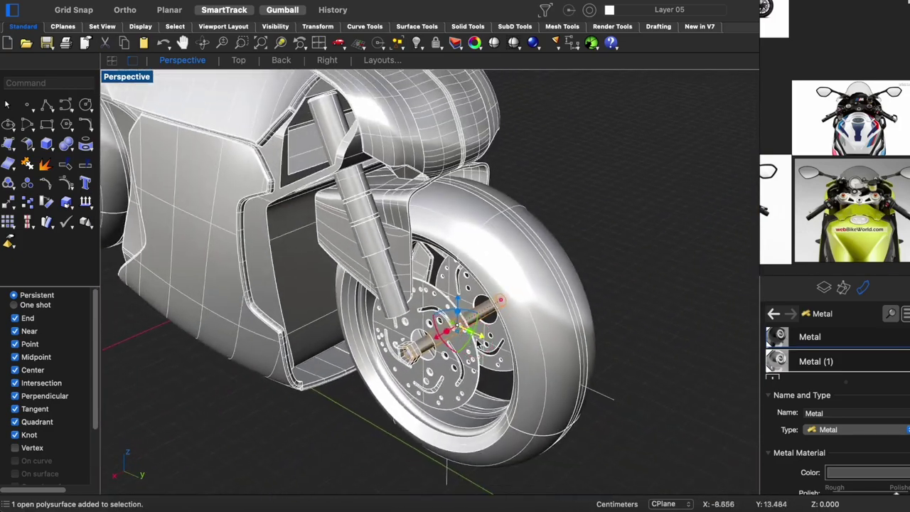
pyautogui.moveTo(464, 263); pyautogui.dragTo(480, 263, button='right')
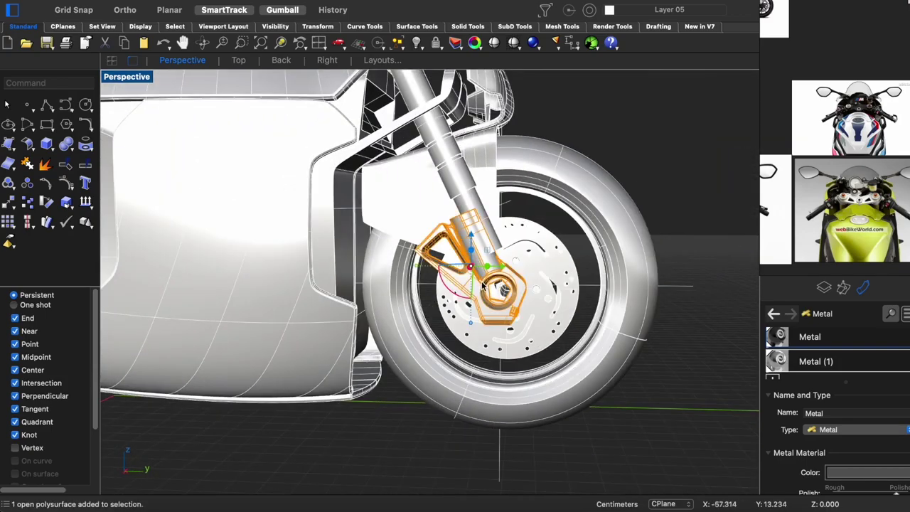
pyautogui.scroll(2, 482, 283)
pyautogui.moveTo(484, 285); pyautogui.dragTo(498, 306)
pyautogui.scroll(-3, 497, 298)
pyautogui.scroll(-2, 538, 283)
pyautogui.press('Delete')
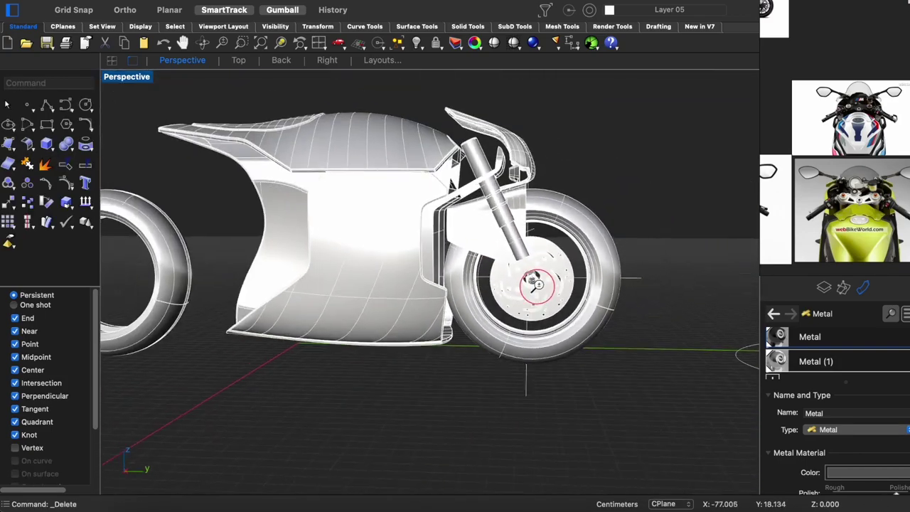
# Select the rim rings and hide everything except the rim and axle
pyautogui.moveTo(539, 283)
pyautogui.mouseDown(button='right')
pyautogui.moveTo(427, 291)
pyautogui.moveTo(622, 348)
pyautogui.moveTo(446, 329)
pyautogui.moveTo(417, 339)
pyautogui.moveTo(488, 308)
pyautogui.moveTo(433, 191)
pyautogui.mouseUp(button='right')
pyautogui.scroll(3, 427, 292)
pyautogui.scroll(2, 401, 302)
pyautogui.click(400, 302)
pyautogui.hotkey('ctrl', 'shift', 'h')
# Draw a thin box spoke at the rim, offset it, and line it up with the axle
pyautogui.scroll(5, 439, 228)
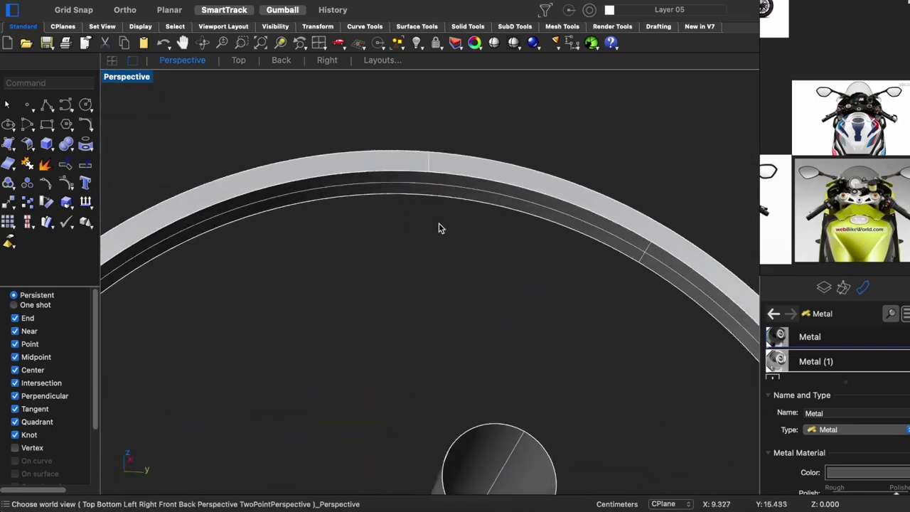
pyautogui.moveTo(439, 228); pyautogui.dragTo(425, 230, button='right')
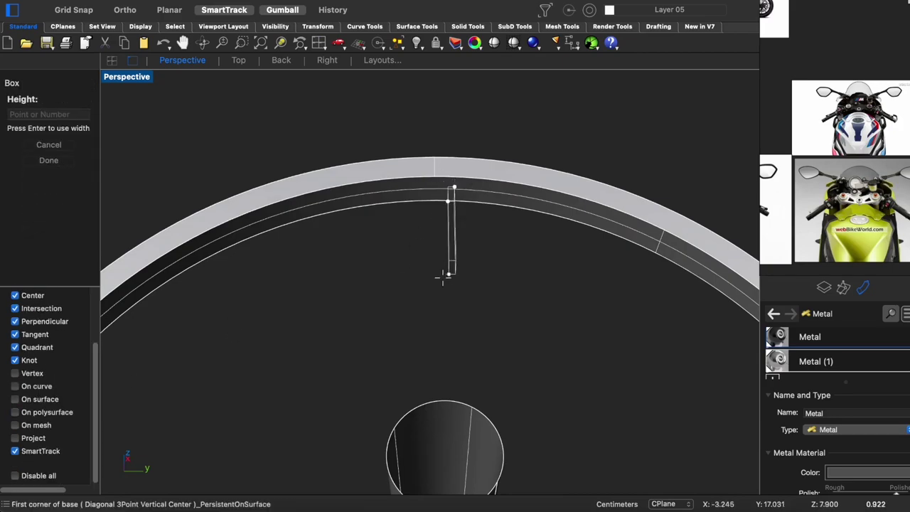
pyautogui.press('Escape')
pyautogui.click(417, 335)
pyautogui.moveTo(454, 202); pyautogui.dragTo(453, 205)
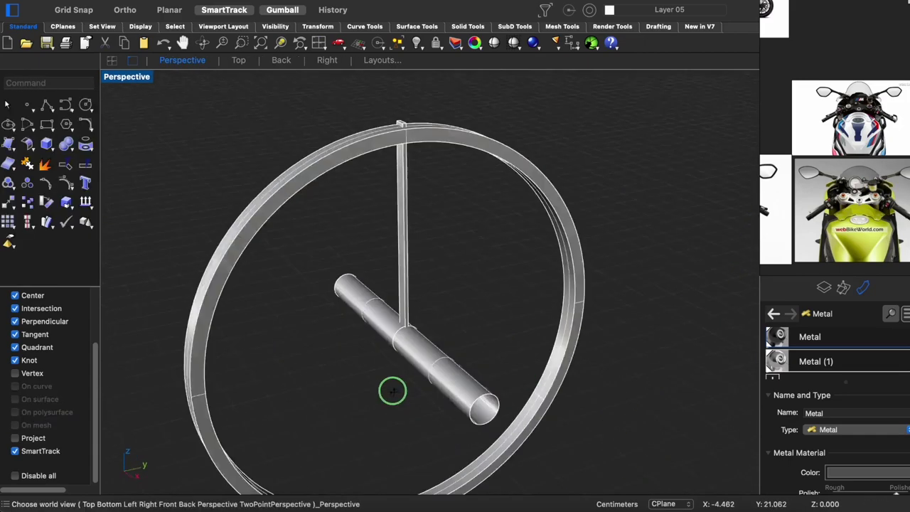
pyautogui.moveTo(392, 390); pyautogui.dragTo(398, 276, button='right')
pyautogui.scroll(2, 423, 264)
pyautogui.press('Return')
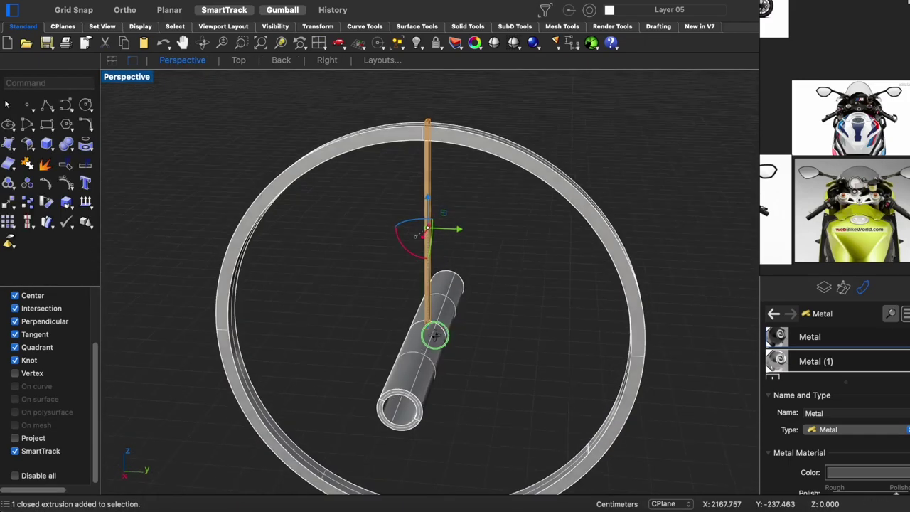
# Extend the spoke down to the hub ring in the Right view
pyautogui.hotkey('ctrl', 'F3')
pyautogui.scroll(3, 417, 284)
pyautogui.moveTo(417, 346)
pyautogui.mouseDown()
pyautogui.moveTo(419, 318)
pyautogui.moveTo(418, 414)
pyautogui.mouseUp()
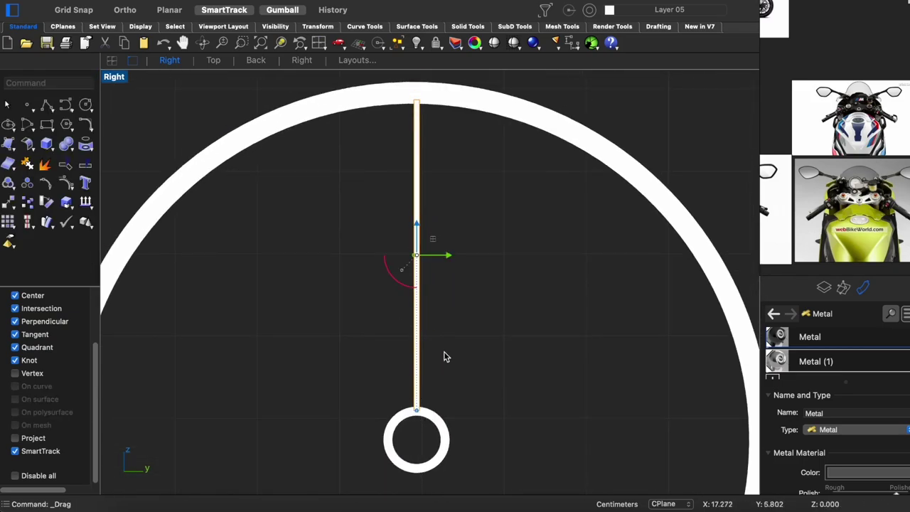
# Check the brake reference images
pyautogui.click(876, 117)
pyautogui.scroll(3, 877, 117)
pyautogui.scroll(-2, 877, 117)
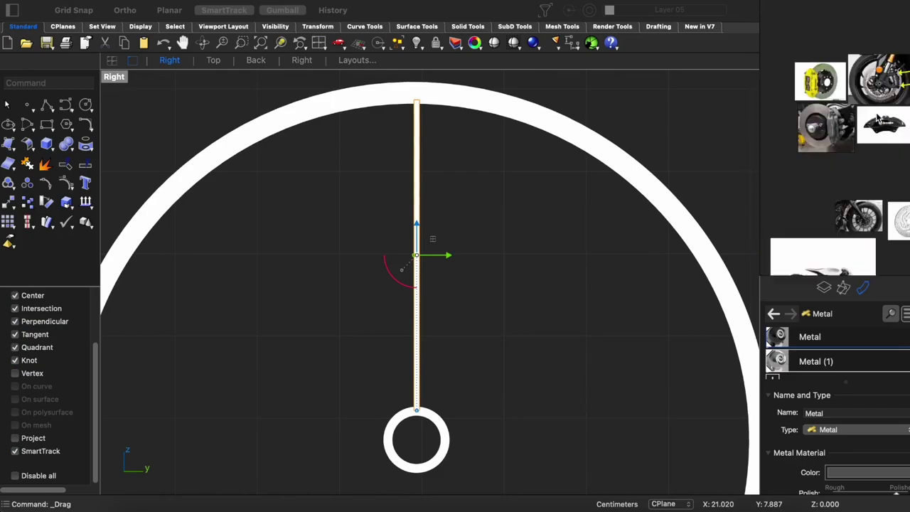
pyautogui.scroll(3, 854, 214)
pyautogui.scroll(-2, 854, 214)
pyautogui.scroll(3, 810, 206)
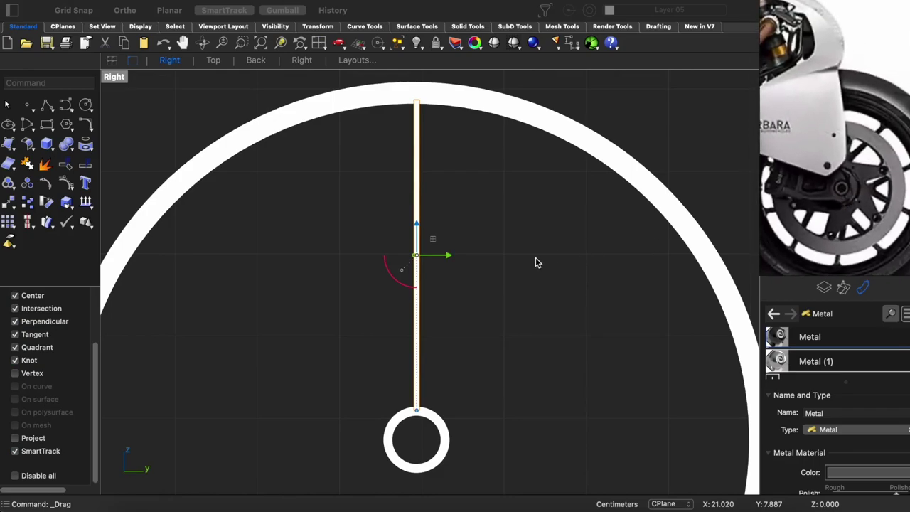
# Reselect the spoke and set its gumball pivot at the hub to tilt it off vertical
pyautogui.click(500, 244)
pyautogui.moveTo(427, 254)
pyautogui.mouseDown(button='right')
pyautogui.moveTo(358, 258)
pyautogui.moveTo(449, 273)
pyautogui.moveTo(443, 324)
pyautogui.moveTo(485, 271)
pyautogui.mouseUp(button='right')
pyautogui.click(439, 257)
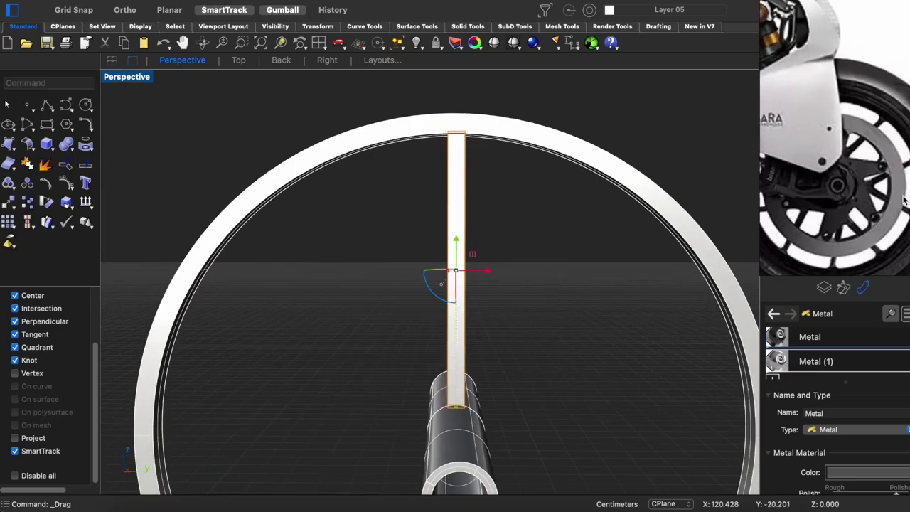
pyautogui.scroll(-3, 486, 271)
pyautogui.hotkey('ctrl', 'F3')
pyautogui.scroll(3, 424, 268)
pyautogui.scroll(-1, 425, 268)
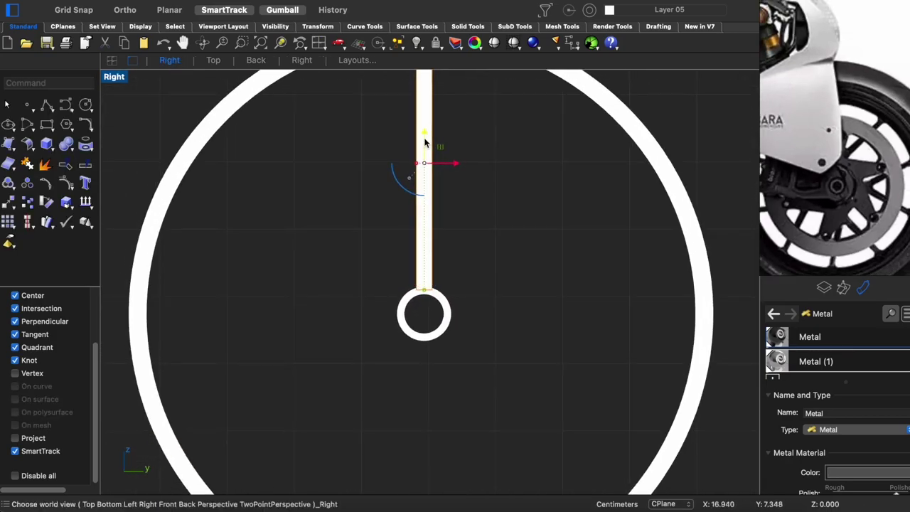
pyautogui.click(437, 266)
pyautogui.scroll(-2, 412, 285)
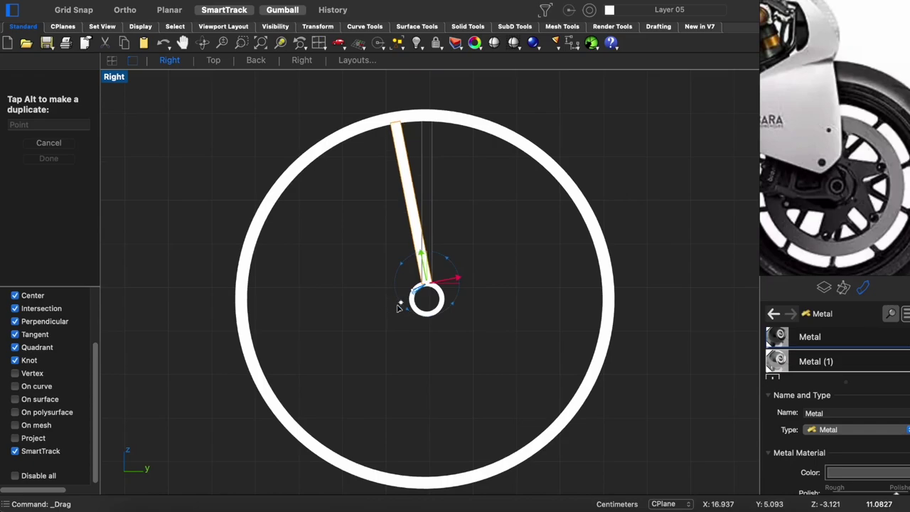
# Select both spokes of the V pair
pyautogui.click(380, 370)
pyautogui.scroll(1, 413, 277)
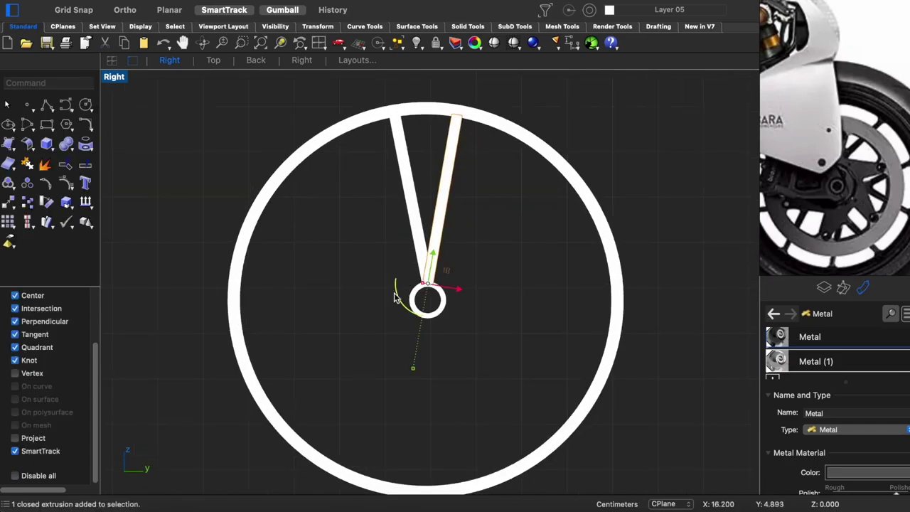
pyautogui.keyDown('shift'); pyautogui.click(409, 212); pyautogui.keyUp('shift')
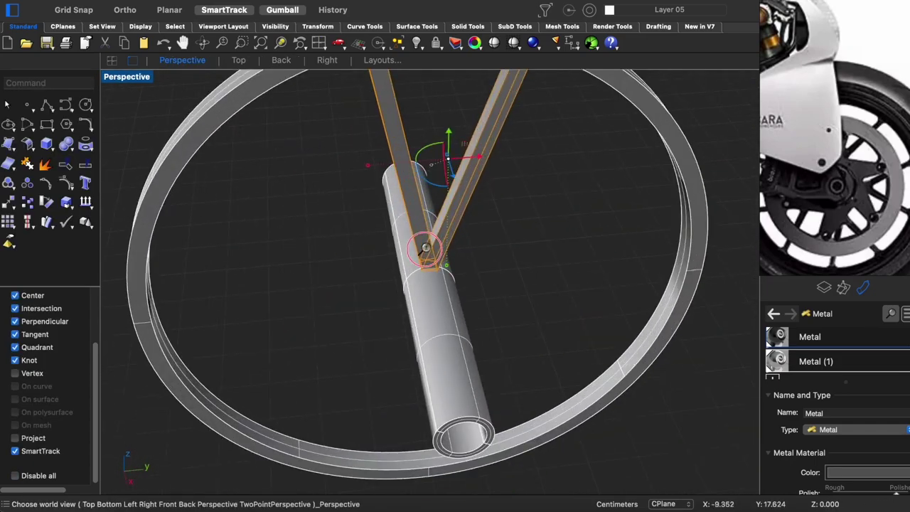
pyautogui.moveTo(409, 212); pyautogui.dragTo(411, 215, button='right')
# Polar-array the spoke pair around the hub centre with 11 items
pyautogui.hotkey('ctrl', 'F3')
pyautogui.click(8, 225)
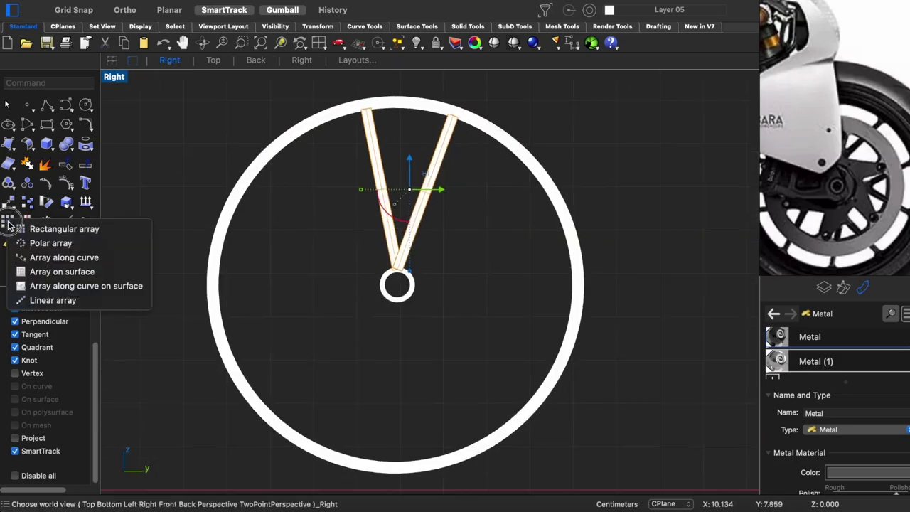
pyautogui.click(403, 288)
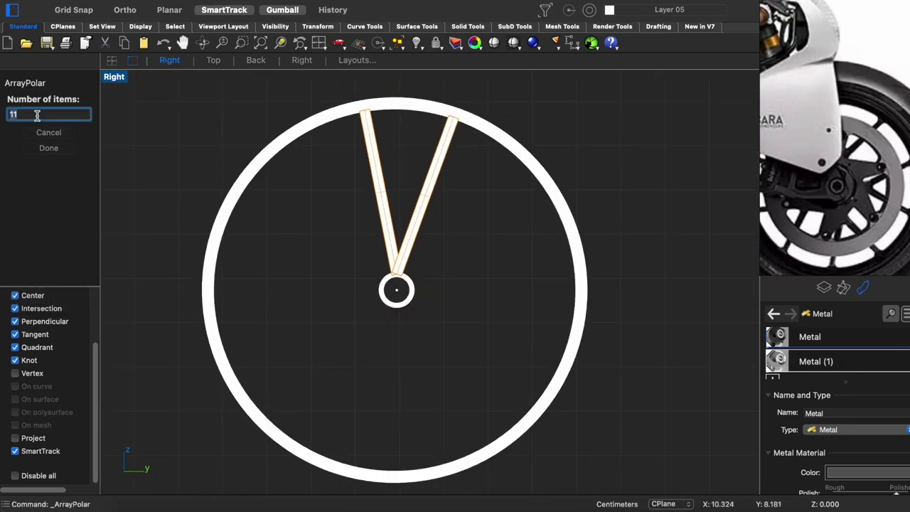
pyautogui.press('Return')
pyautogui.press('Return')
pyautogui.scroll(3, 406, 260)
pyautogui.hotkey('ctrl', 'F4')
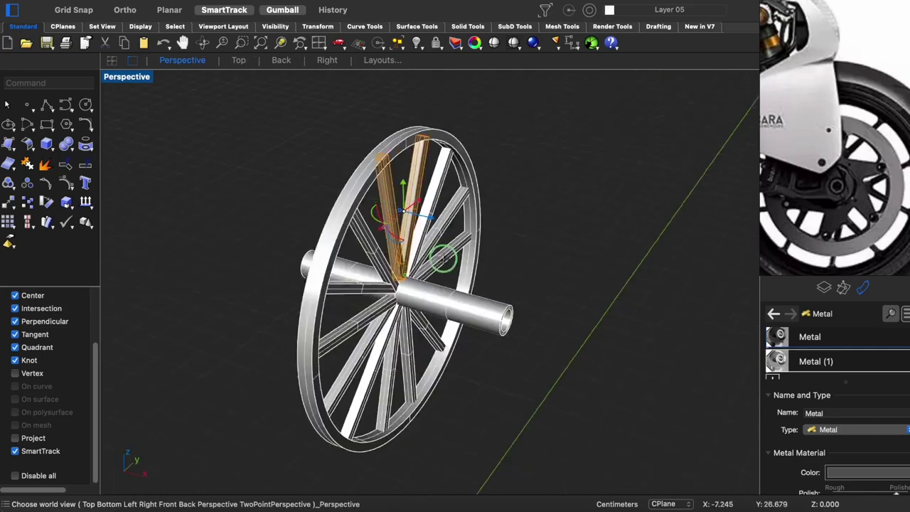
pyautogui.scroll(3, 435, 317)
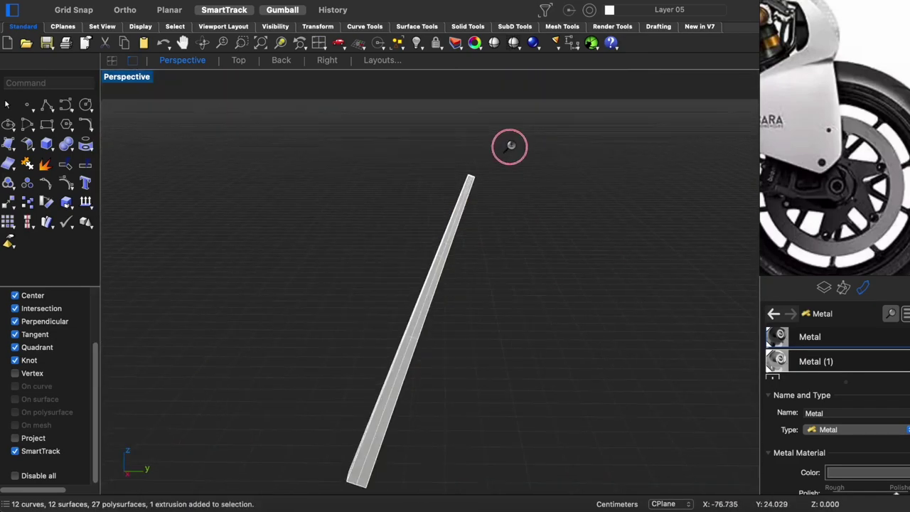
# Move the spoke's pivot to the hub ring and keep a rotated copy to form a V
pyautogui.moveTo(510, 146); pyautogui.dragTo(442, 204, button='right')
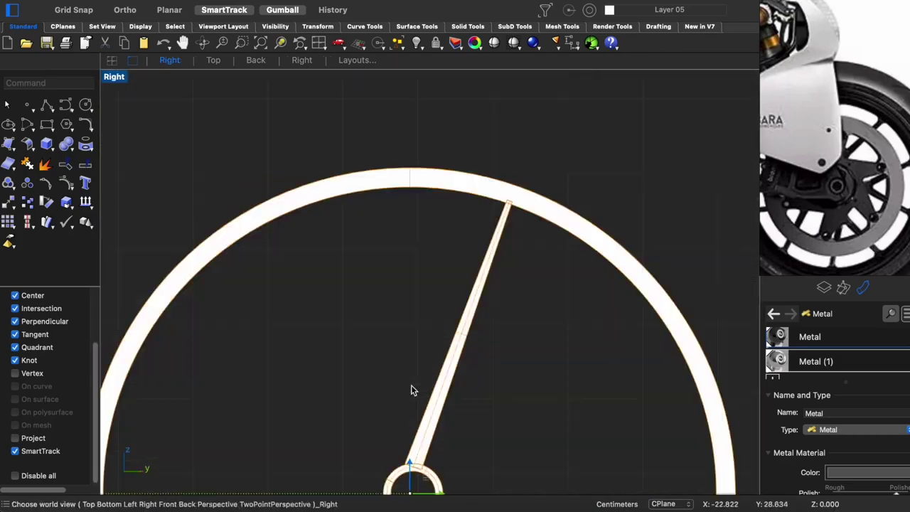
pyautogui.click(521, 254)
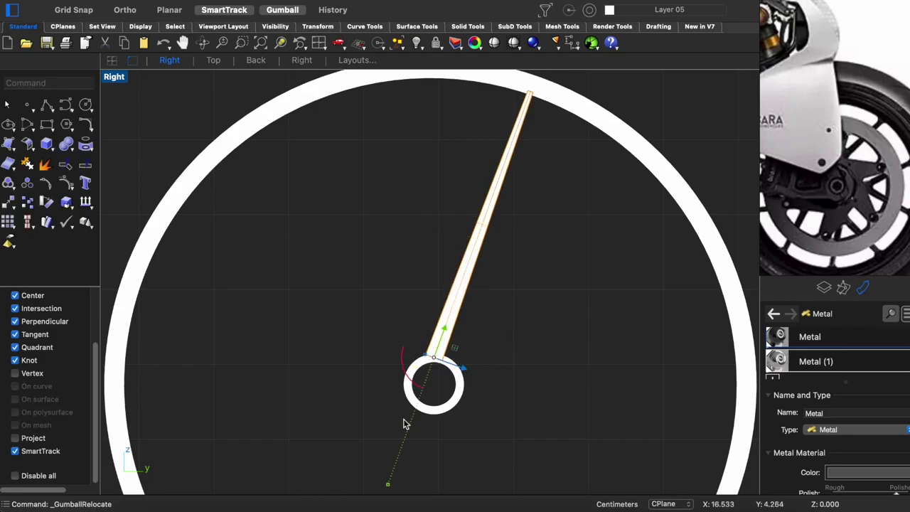
pyautogui.moveTo(408, 384); pyautogui.dragTo(411, 381)
pyautogui.scroll(2, 438, 334)
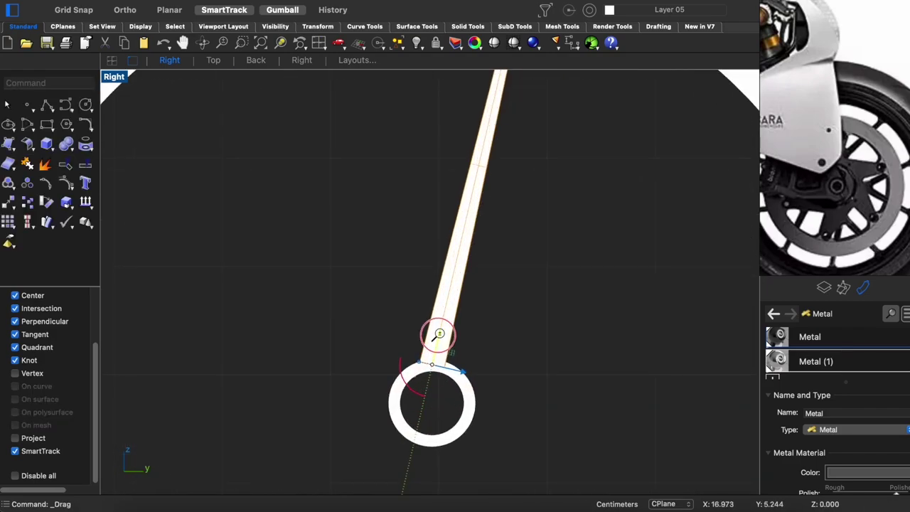
pyautogui.scroll(-2, 463, 376)
pyautogui.moveTo(467, 374); pyautogui.dragTo(441, 391)
pyautogui.press('alt')
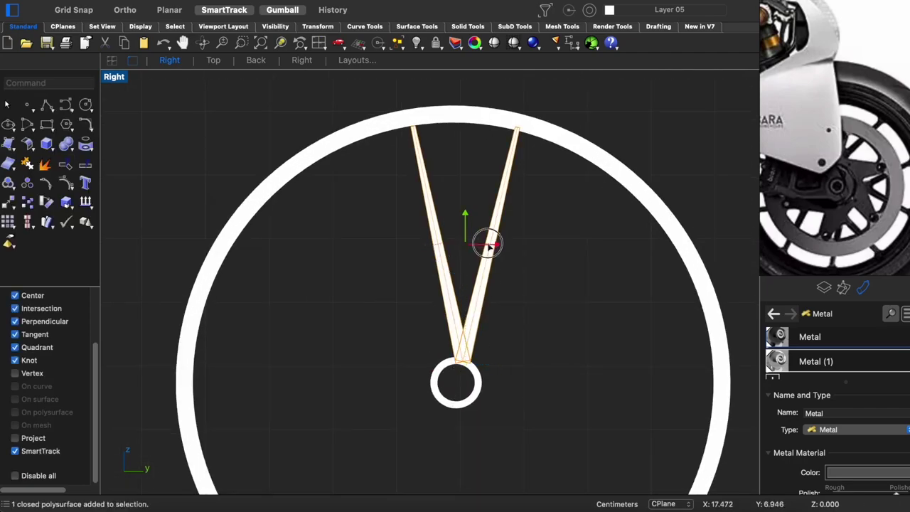
pyautogui.click(508, 366)
# Polar-array the V pair around the hub centre, then select the rim and spokes
pyautogui.scroll(-2, 478, 316)
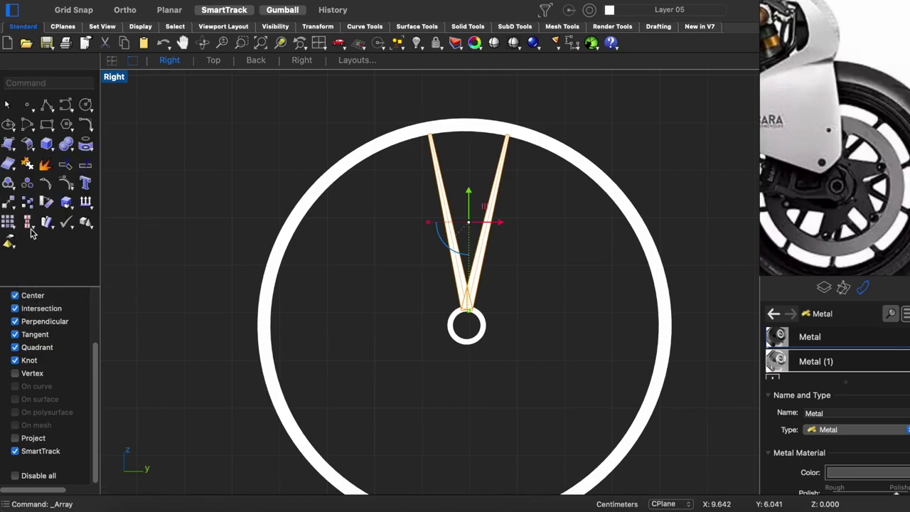
pyautogui.scroll(2, 466, 329)
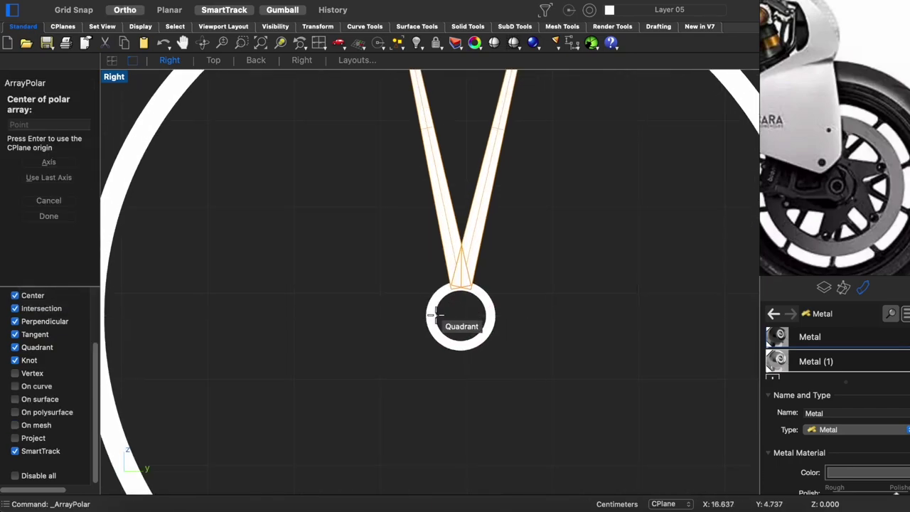
pyautogui.click(461, 317)
pyautogui.scroll(-3, 426, 318)
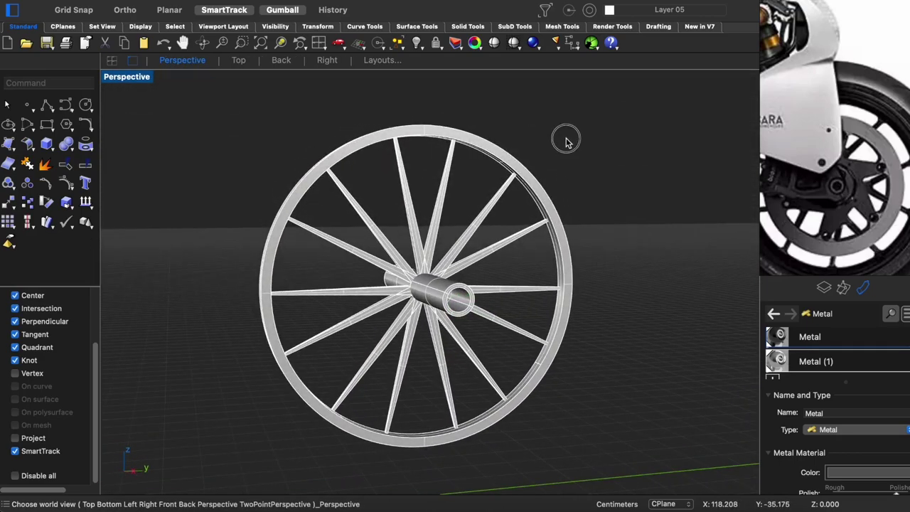
pyautogui.moveTo(564, 138); pyautogui.dragTo(398, 443)
# Add the remaining spokes and wheel parts to the selection
pyautogui.moveTo(603, 170); pyautogui.dragTo(360, 346, button='right')
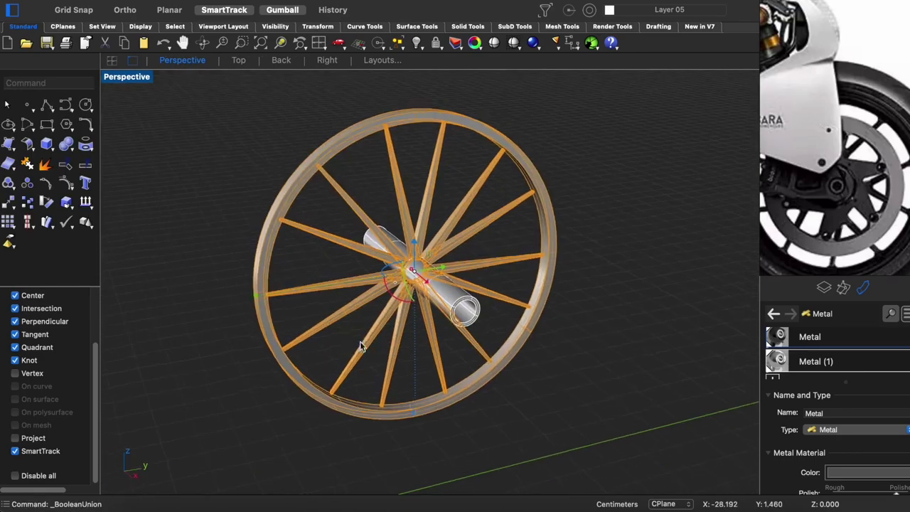
pyautogui.keyDown('shift'); pyautogui.click(472, 376); pyautogui.keyUp('shift')
pyautogui.moveTo(411, 459)
pyautogui.mouseDown()
pyautogui.moveTo(276, 215)
pyautogui.moveTo(285, 277)
pyautogui.mouseUp()
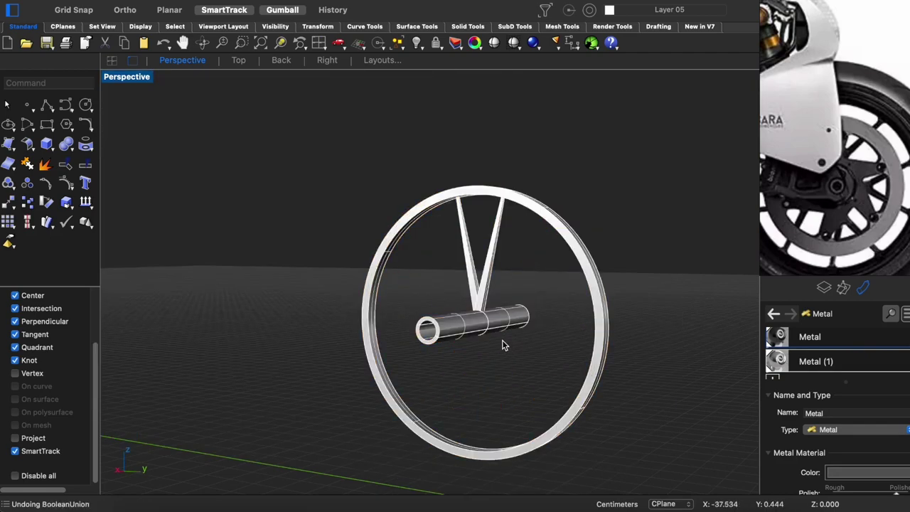
# Undo back to a single spoke and stretch the rod's end face to lengthen it
pyautogui.press('super+z')
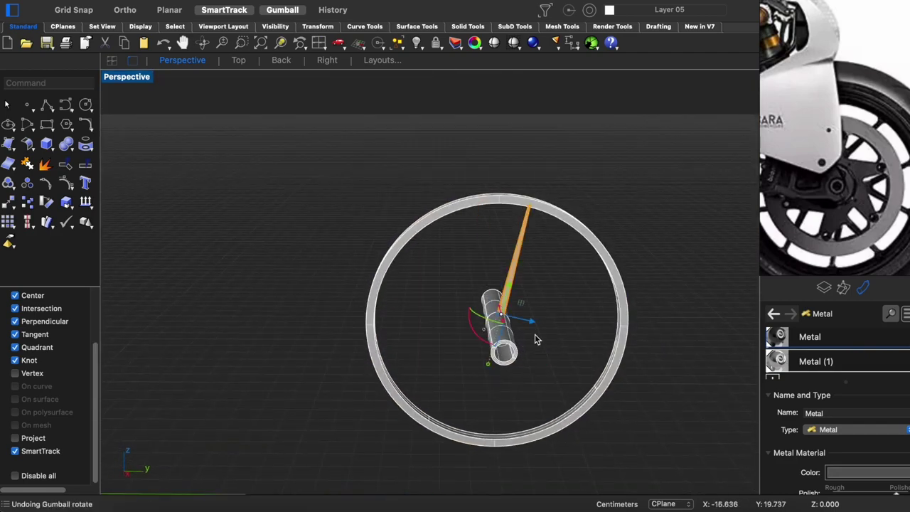
pyautogui.press('super+z')
pyautogui.press('super+z')
pyautogui.scroll(5, 478, 284)
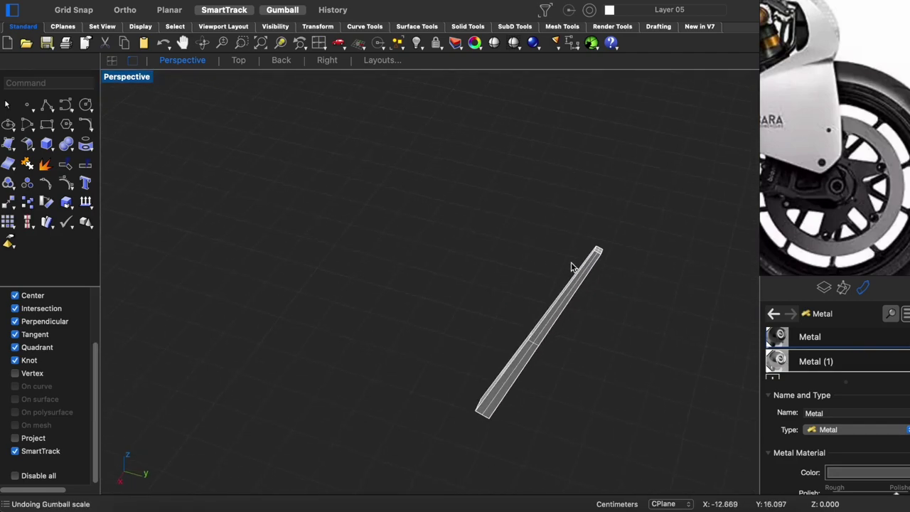
pyautogui.click(576, 285)
pyautogui.press('super+shift+e')
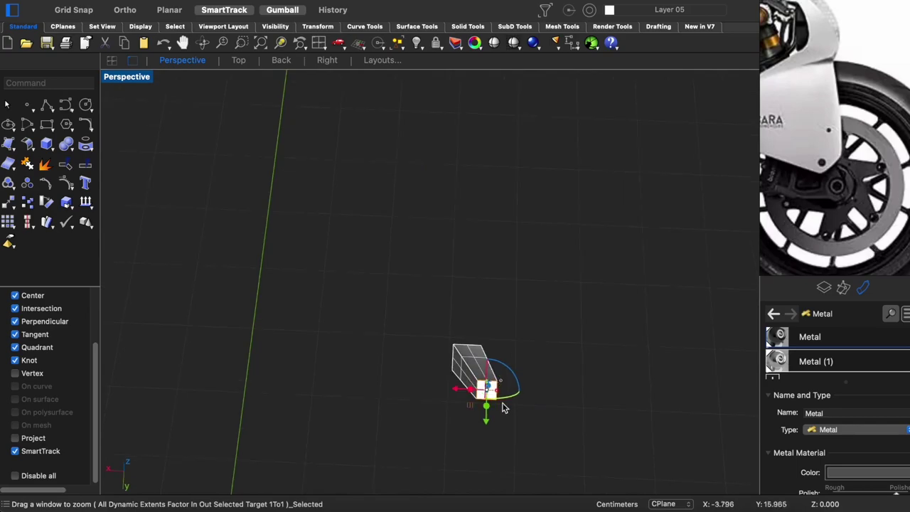
pyautogui.moveTo(452, 313); pyautogui.dragTo(497, 368)
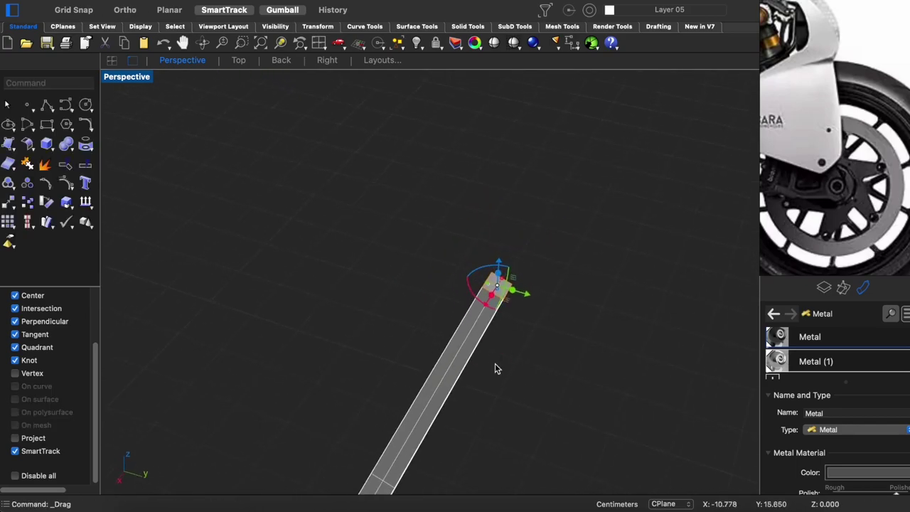
# Show all parts, then hide everything except the spoke rod
pyautogui.press('super+shift+e')
pyautogui.press('Home')
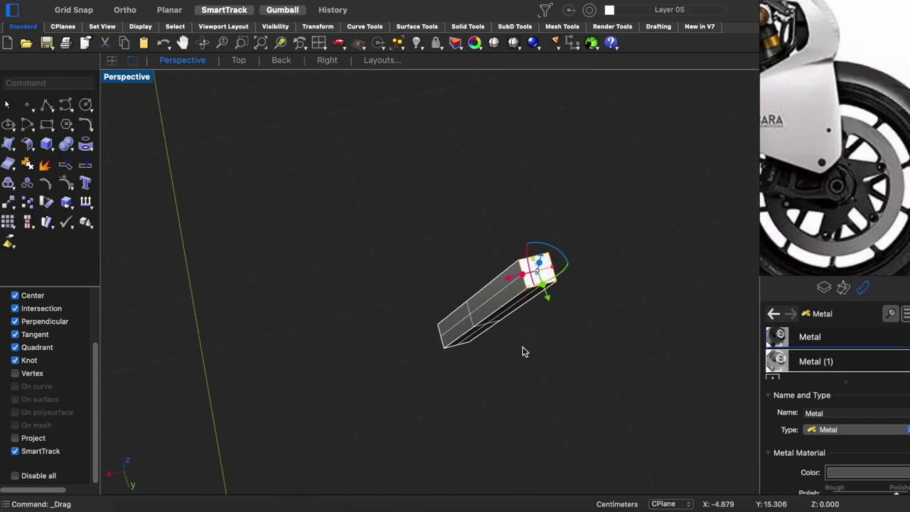
pyautogui.moveTo(524, 351)
pyautogui.mouseDown(button='right')
pyautogui.moveTo(522, 315)
pyautogui.moveTo(534, 306)
pyautogui.mouseUp(button='right')
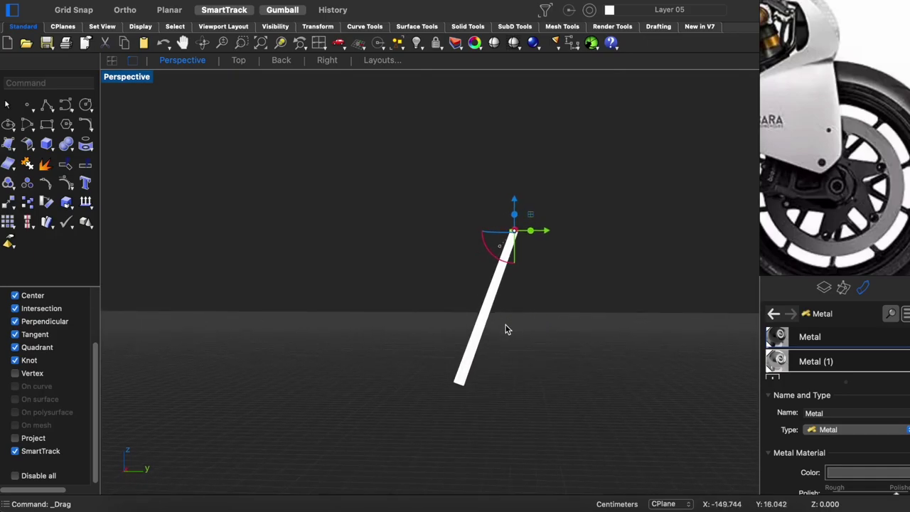
pyautogui.press('super+alt+h')
pyautogui.click(523, 304)
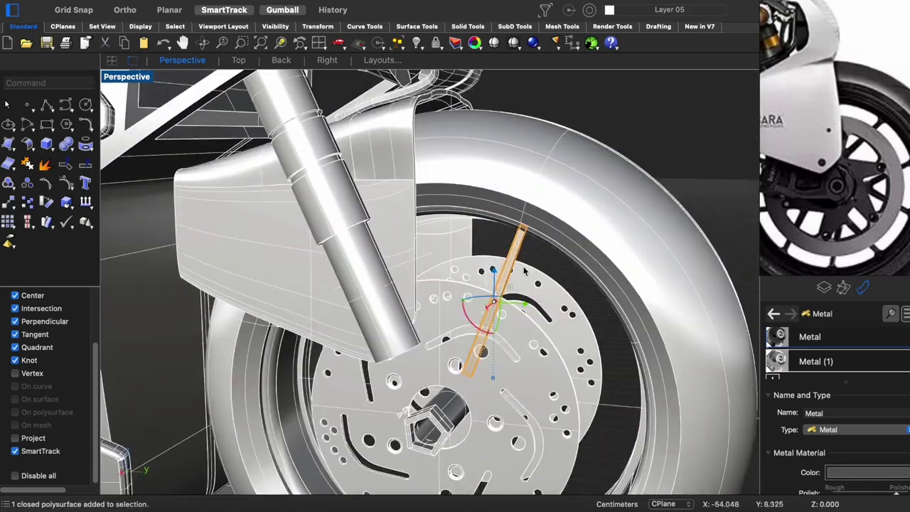
pyautogui.press('super+shift+i')
pyautogui.press('super+h')
# Round the rod's edges with FilletEdge 0.3
pyautogui.keyDown('shift'); pyautogui.keyDown('super'); pyautogui.click(515, 285); pyautogui.keyUp('super'); pyautogui.keyUp('shift')
pyautogui.press('super+shift+e')
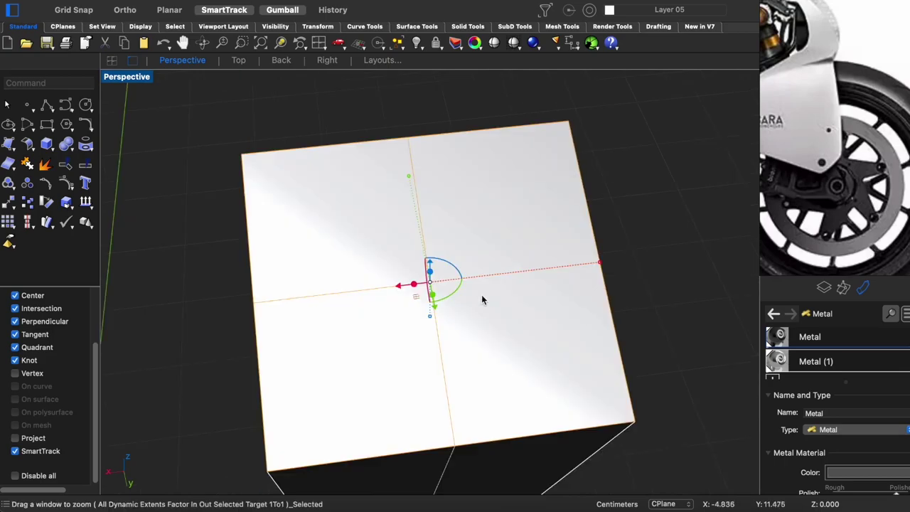
pyautogui.moveTo(539, 298)
pyautogui.mouseDown(button='right')
pyautogui.moveTo(579, 285)
pyautogui.moveTo(610, 335)
pyautogui.moveTo(549, 302)
pyautogui.mouseUp(button='right')
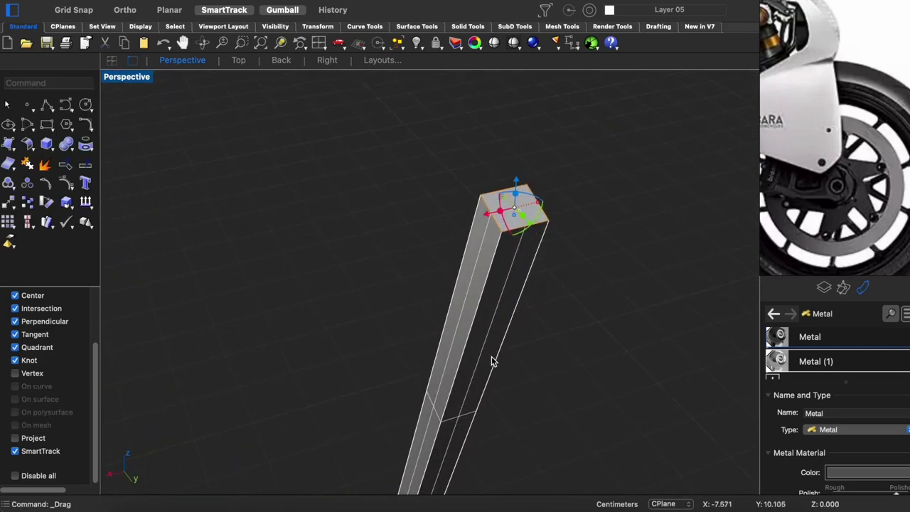
pyautogui.moveTo(494, 361)
pyautogui.mouseDown(button='right')
pyautogui.moveTo(524, 368)
pyautogui.moveTo(475, 370)
pyautogui.mouseUp(button='right')
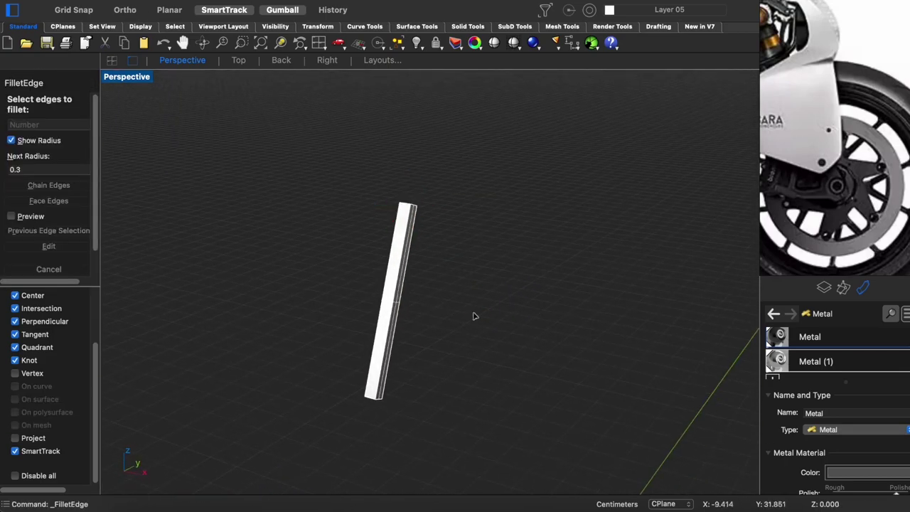
pyautogui.moveTo(475, 316); pyautogui.dragTo(392, 368)
pyautogui.press('Return')
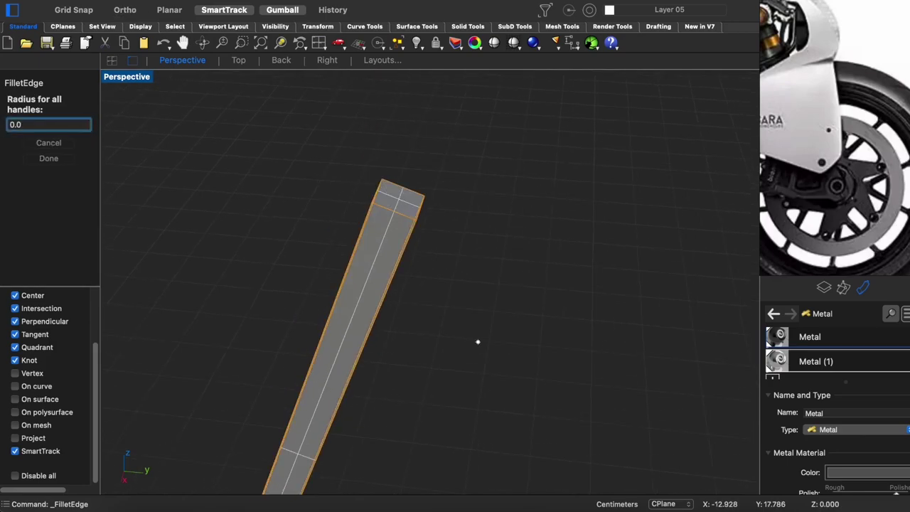
pyautogui.press('Return')
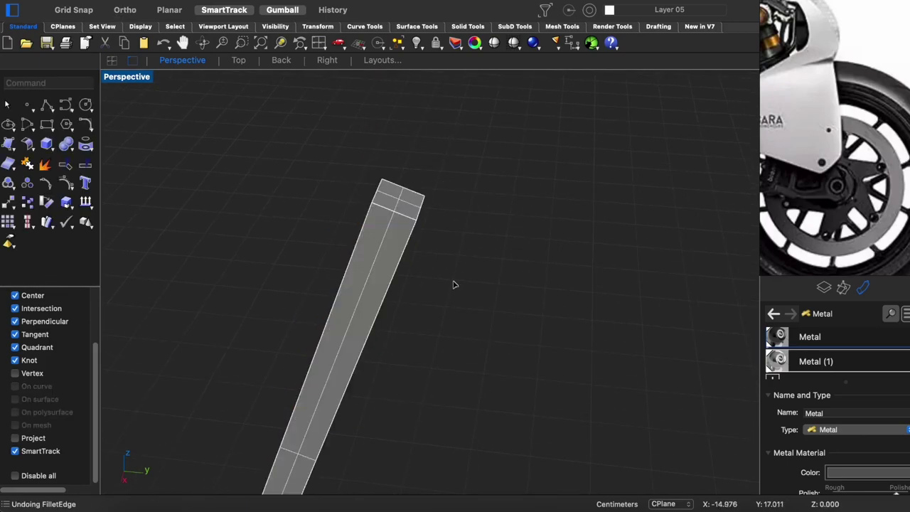
pyautogui.scroll(-3, 454, 284)
pyautogui.press('Return')
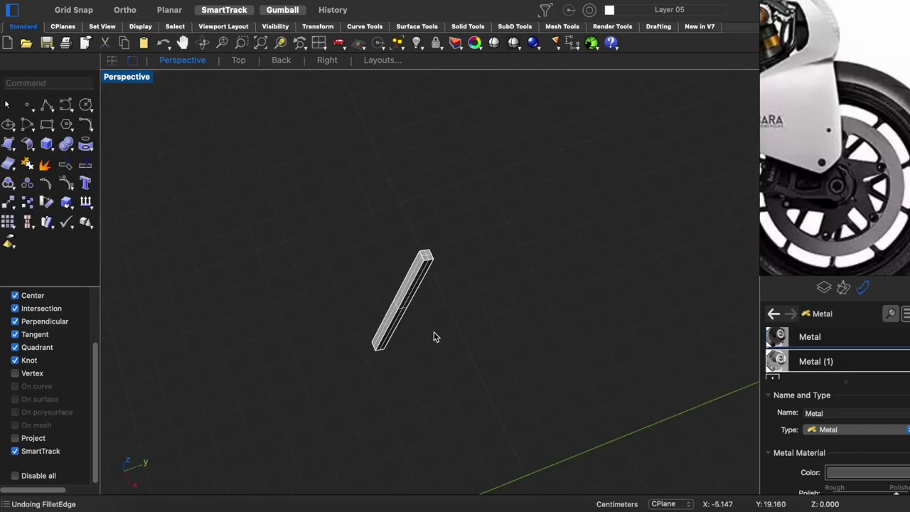
pyautogui.moveTo(442, 272); pyautogui.dragTo(521, 186, button='right')
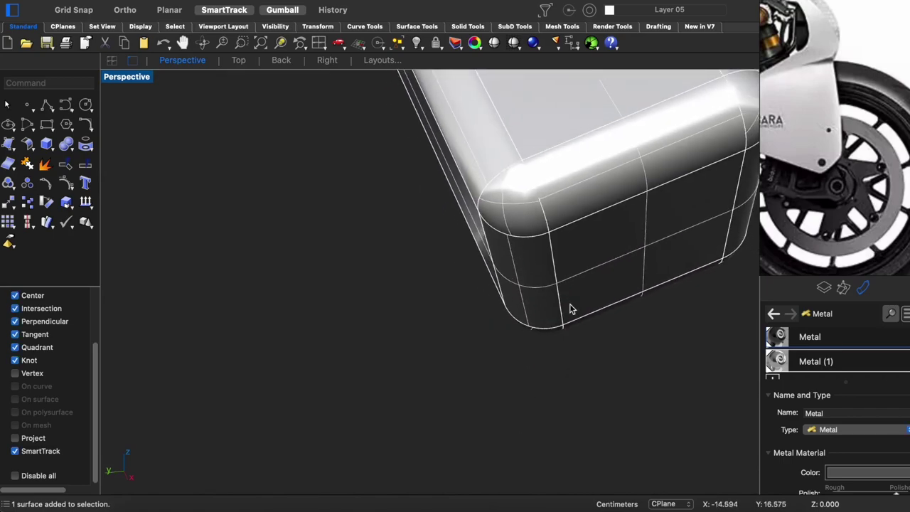
# Orbit around the strut to inspect its rounded end
pyautogui.moveTo(599, 284); pyautogui.dragTo(436, 426, button='right')
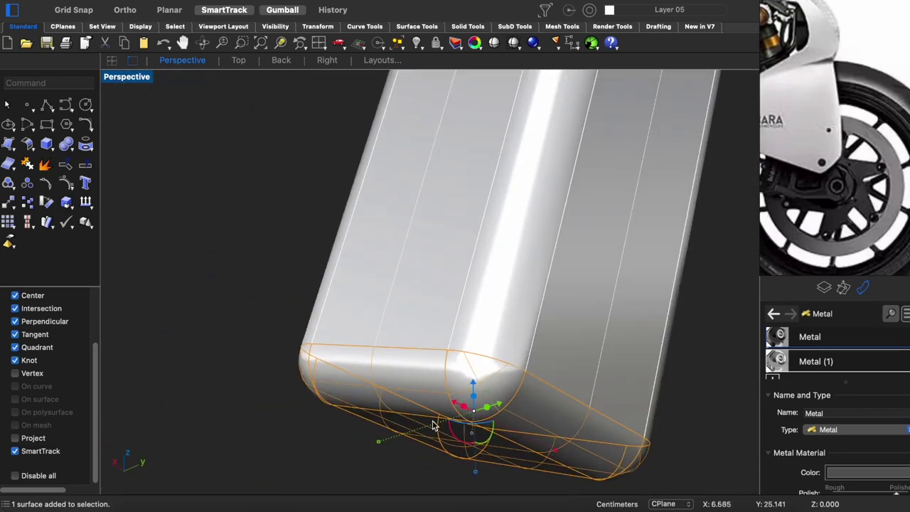
pyautogui.scroll(-5, 435, 426)
pyautogui.moveTo(489, 439)
pyautogui.mouseDown(button='right')
pyautogui.moveTo(532, 317)
pyautogui.moveTo(488, 335)
pyautogui.moveTo(557, 310)
pyautogui.moveTo(420, 384)
pyautogui.mouseUp(button='right')
pyautogui.scroll(5, 420, 384)
pyautogui.scroll(-6, 534, 249)
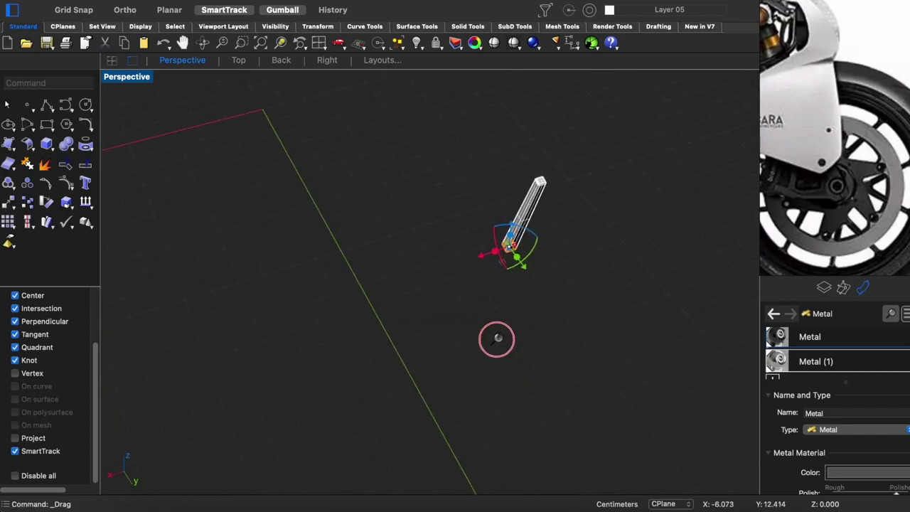
pyautogui.moveTo(496, 337); pyautogui.dragTo(516, 263, button='right')
pyautogui.scroll(5, 516, 264)
# Show all parts, isolate the strut again, and switch to the side elevation view
pyautogui.press('super+alt+h')
pyautogui.click(615, 205)
pyautogui.scroll(-4, 616, 205)
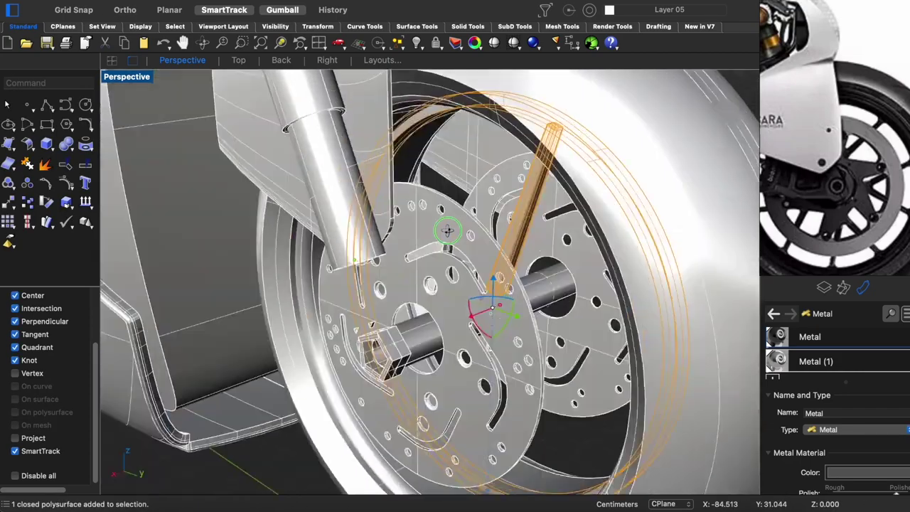
pyautogui.press('super+h')
pyautogui.hotkey('ctrl', 'F10')
pyautogui.scroll(-2, 489, 285)
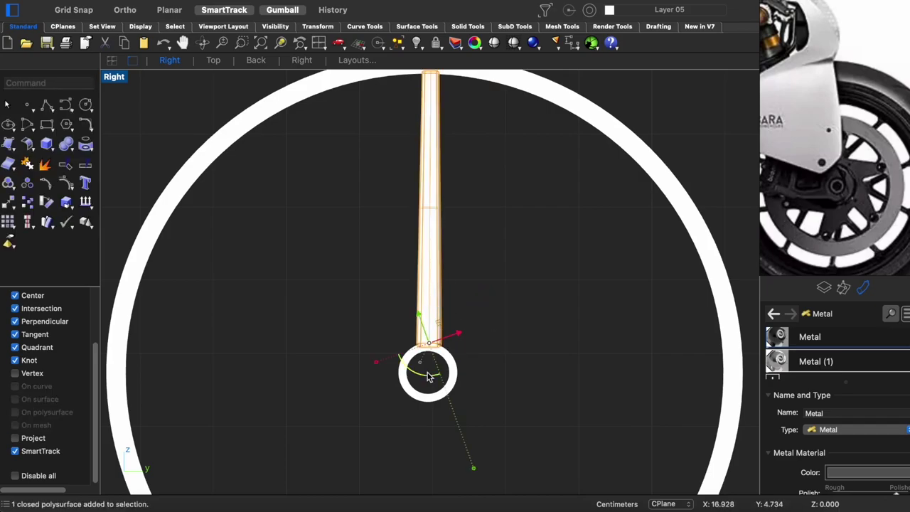
# Move the strut pair so its ends meet the hub, checking the fit in perspective
pyautogui.moveTo(423, 359); pyautogui.dragTo(422, 360)
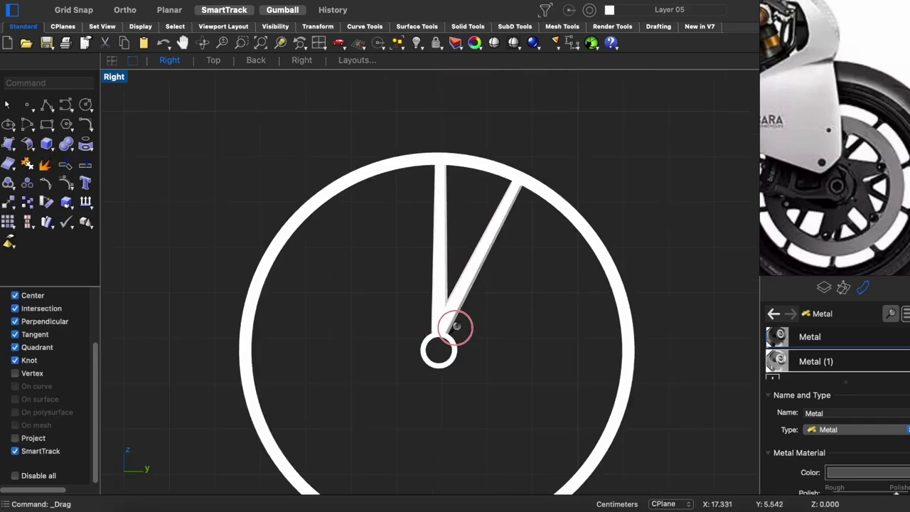
pyautogui.scroll(1, 478, 258)
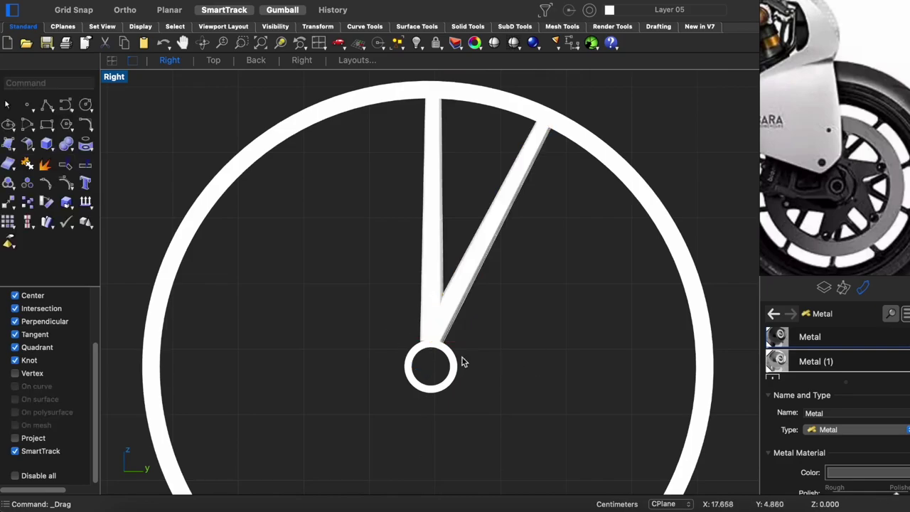
pyautogui.click(436, 335)
pyautogui.scroll(3, 435, 345)
pyautogui.moveTo(524, 106); pyautogui.dragTo(524, 106)
pyautogui.scroll(-3, 524, 290)
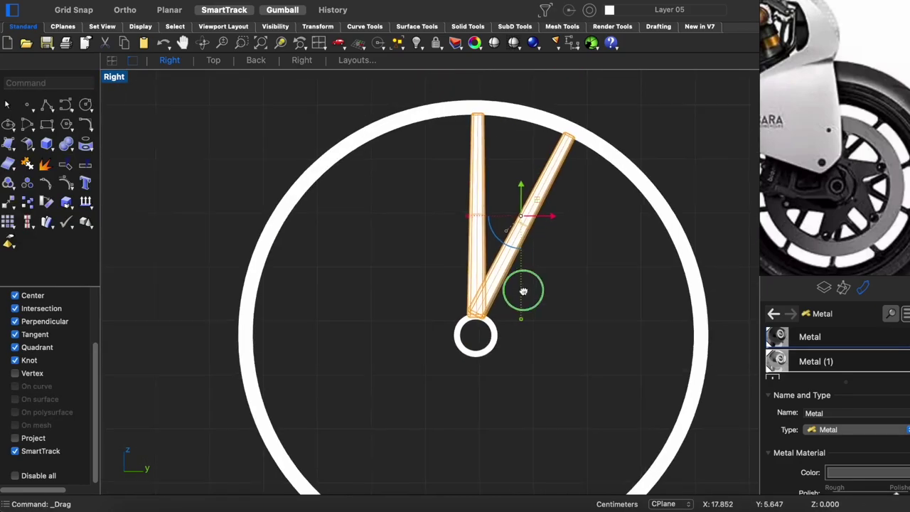
pyautogui.scroll(1, 515, 306)
pyautogui.hotkey('ctrl', 'F4')
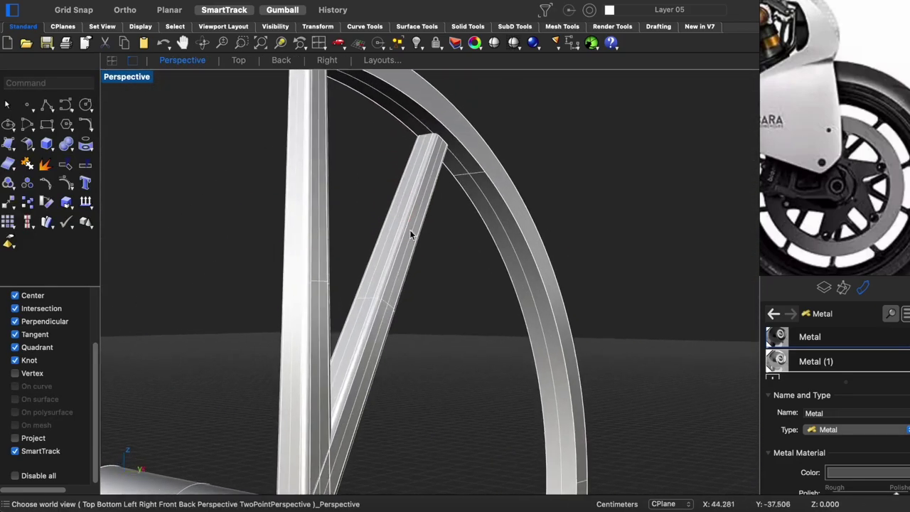
pyautogui.hotkey('ctrl', 'F3')
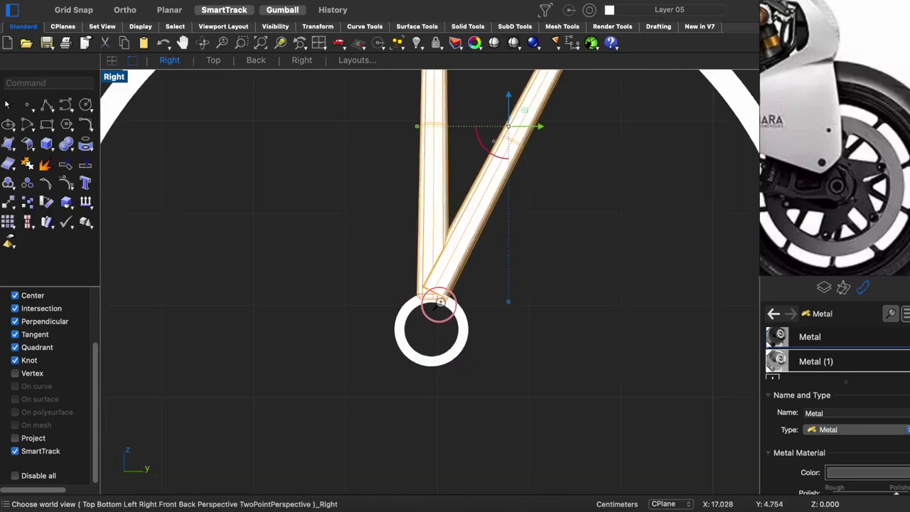
pyautogui.scroll(3, 427, 327)
# Polar-array the strut pair around the hub centre with 7 items
pyautogui.write('ArrayPolar')
pyautogui.press('Return')
pyautogui.click(423, 327)
pyautogui.scroll(-5, 423, 327)
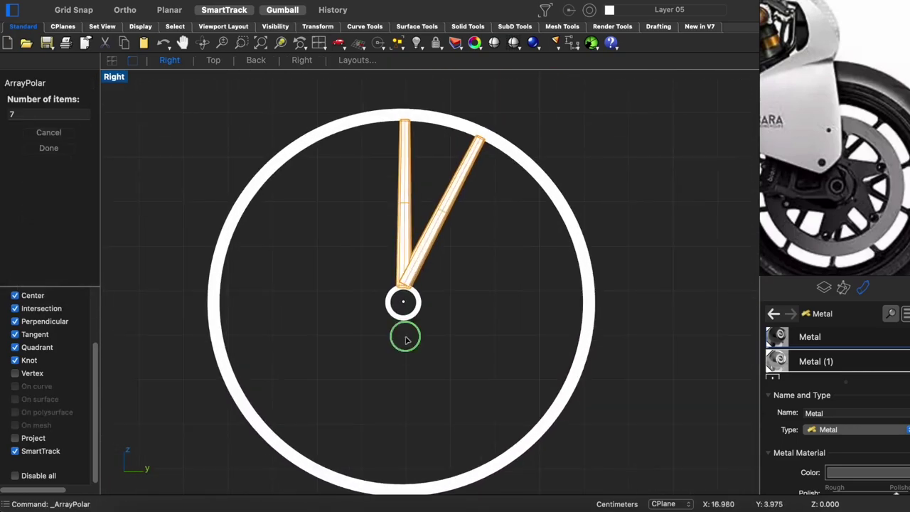
pyautogui.write('7')
pyautogui.press('Return')
pyautogui.press('Return')
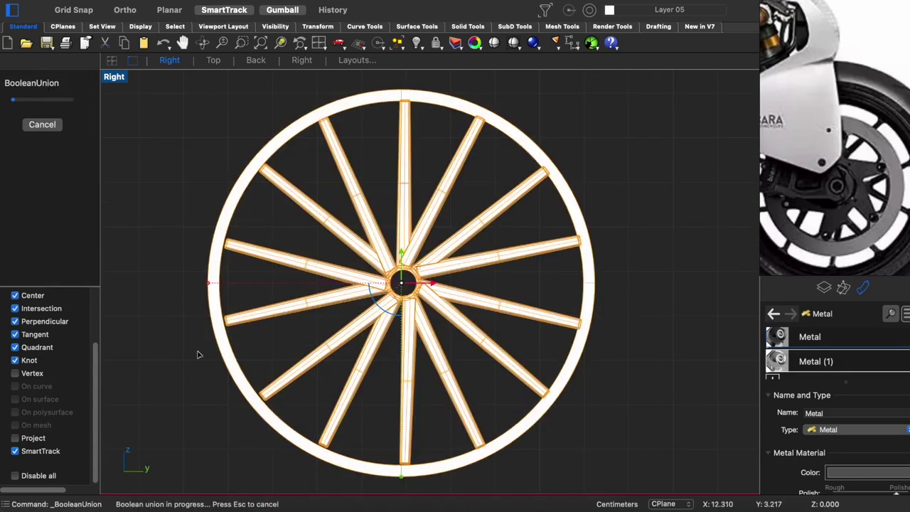
pyautogui.hotkey('ctrl', 'F4')
# Finish the 0.04 FilletEdge on the spoke-end edges after checking them in wireframe and shaded display
pyautogui.scroll(5, 263, 268)
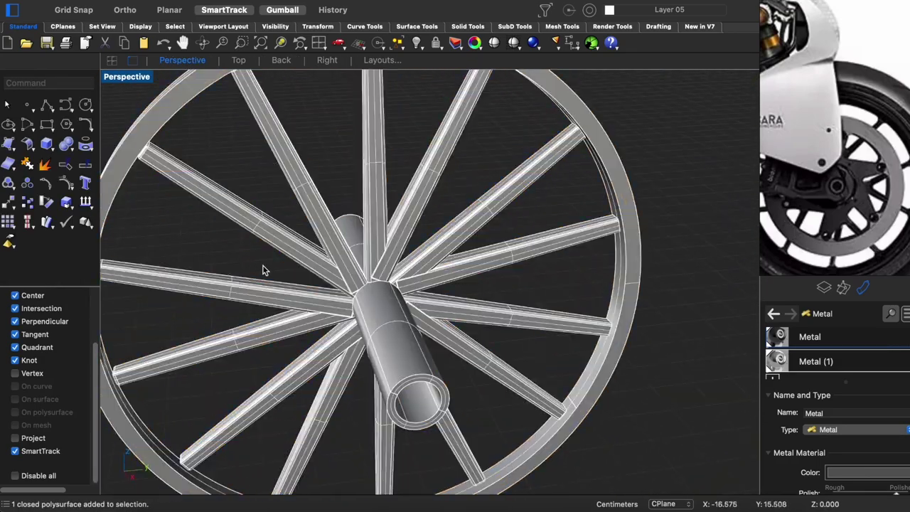
pyautogui.scroll(-5, 407, 272)
pyautogui.scroll(5, 440, 204)
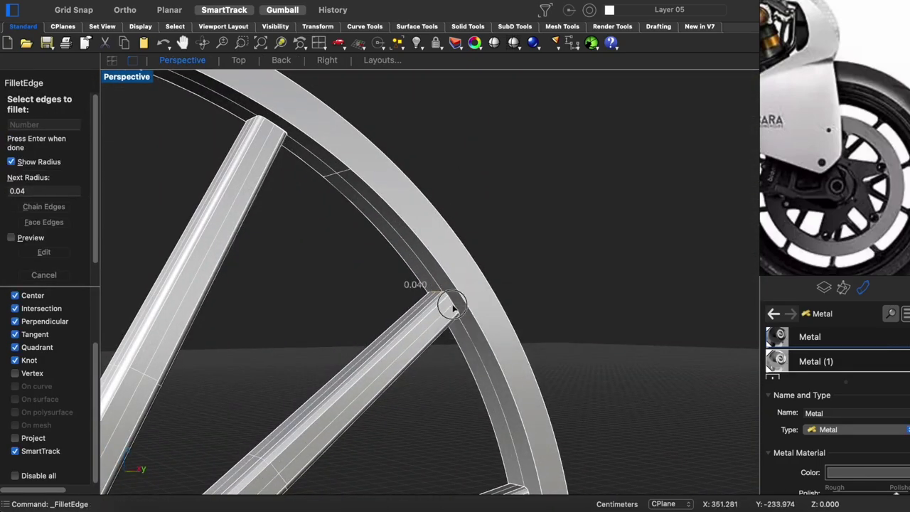
pyautogui.scroll(3, 453, 307)
pyautogui.hotkey('ctrl', 'alt', 'w')
pyautogui.scroll(5, 445, 315)
pyautogui.hotkey('ctrl', 'alt', 's')
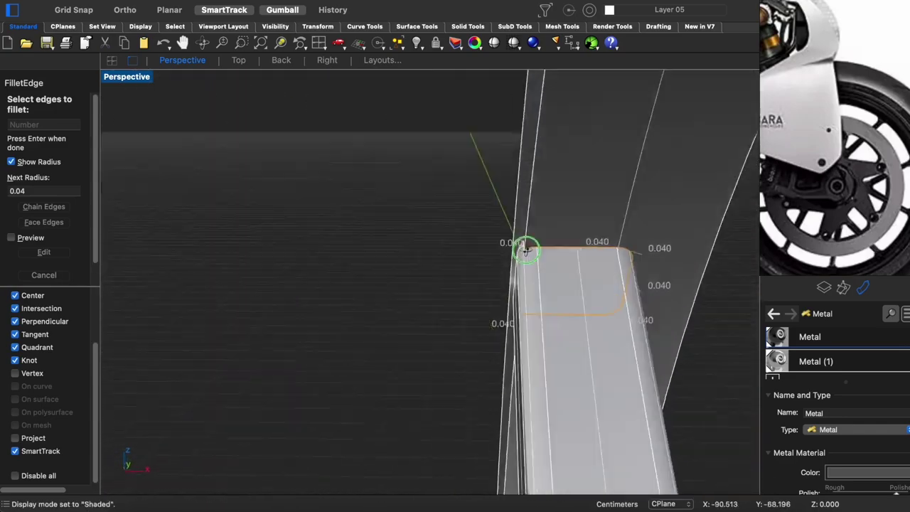
pyautogui.press('Return')
pyautogui.scroll(-5, 432, 266)
pyautogui.scroll(-3, 465, 368)
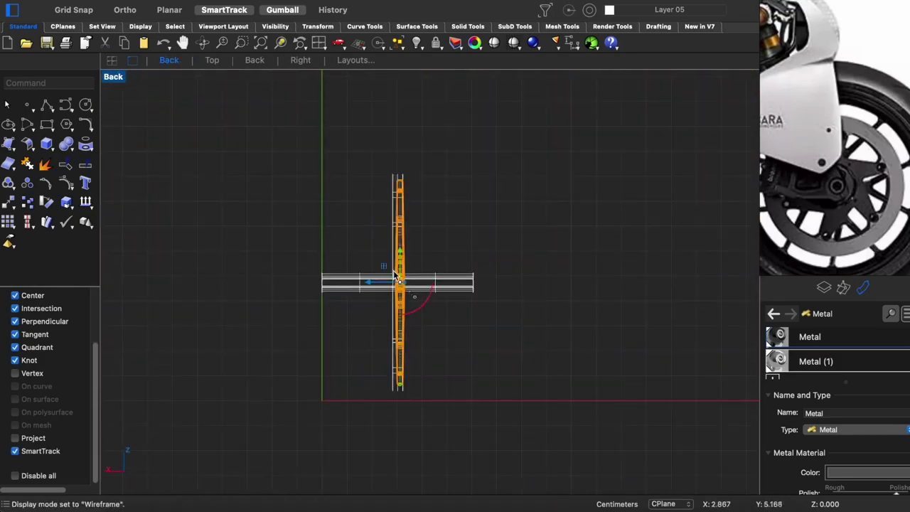
pyautogui.scroll(5, 398, 279)
pyautogui.moveTo(386, 291); pyautogui.dragTo(356, 330)
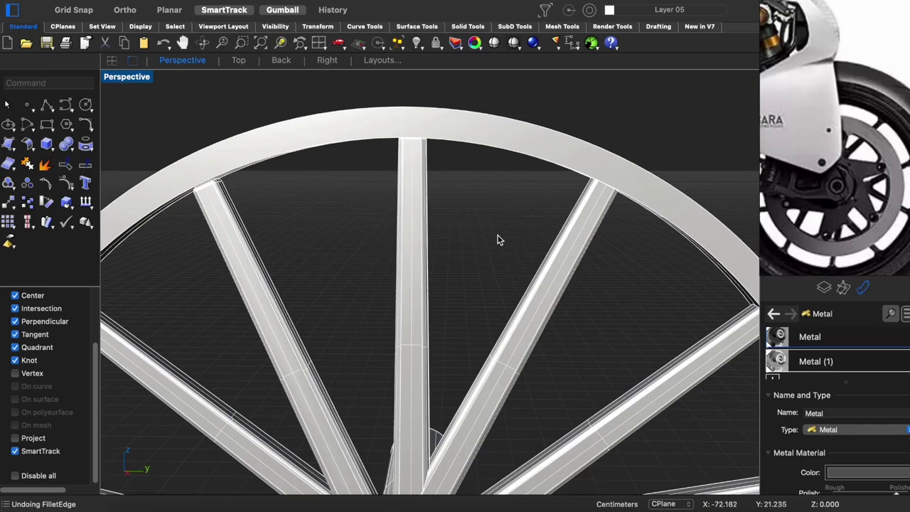
# Fillet all edges of the box at the top spoke end with radius 0.2
pyautogui.hotkey('ctrl', 'F3')
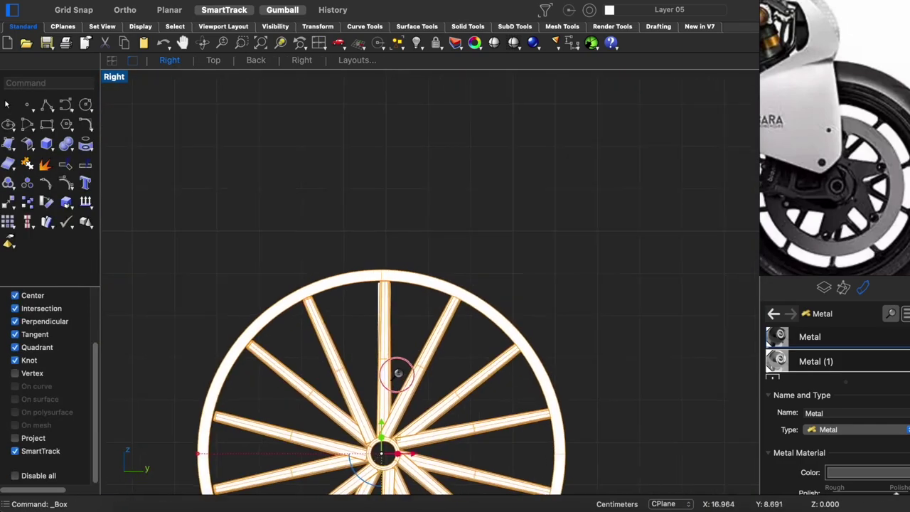
pyautogui.scroll(6, 387, 293)
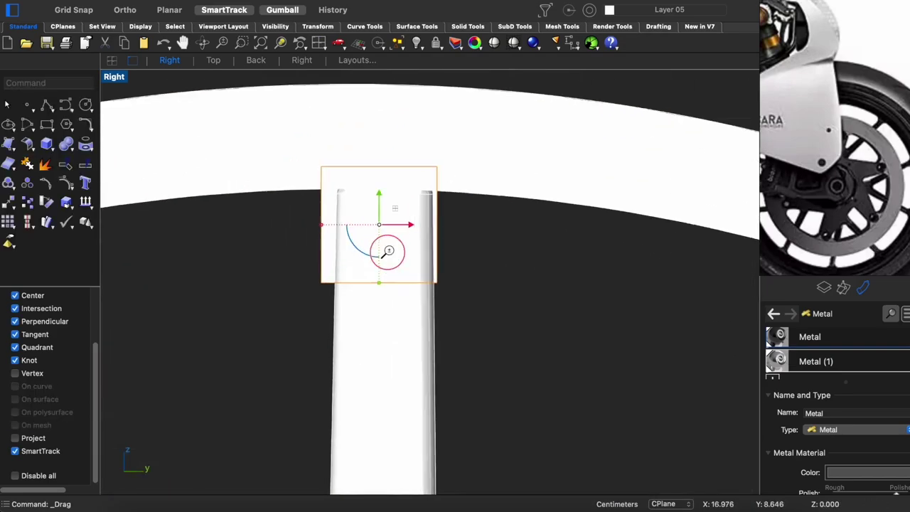
pyautogui.hotkey('ctrl', 'F4')
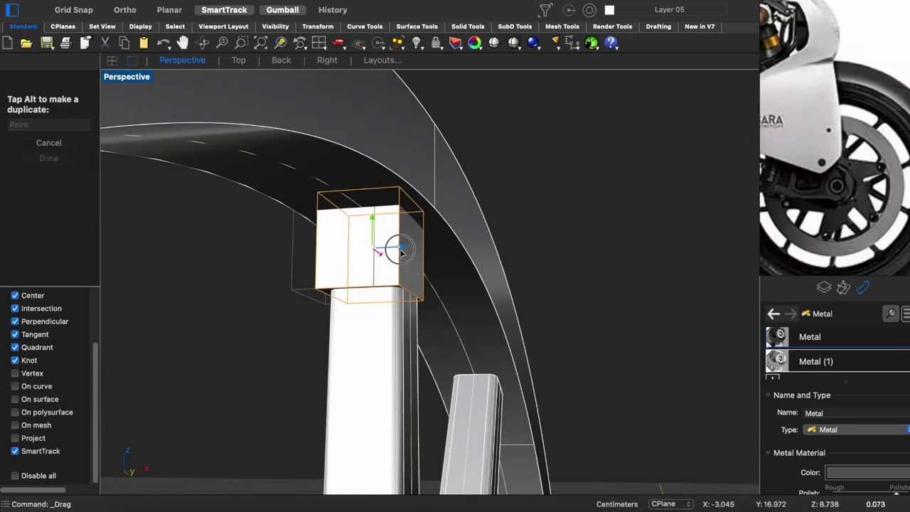
pyautogui.moveTo(401, 252)
pyautogui.mouseDown(button='right')
pyautogui.moveTo(418, 279)
pyautogui.moveTo(409, 331)
pyautogui.mouseUp(button='right')
pyautogui.click(418, 279)
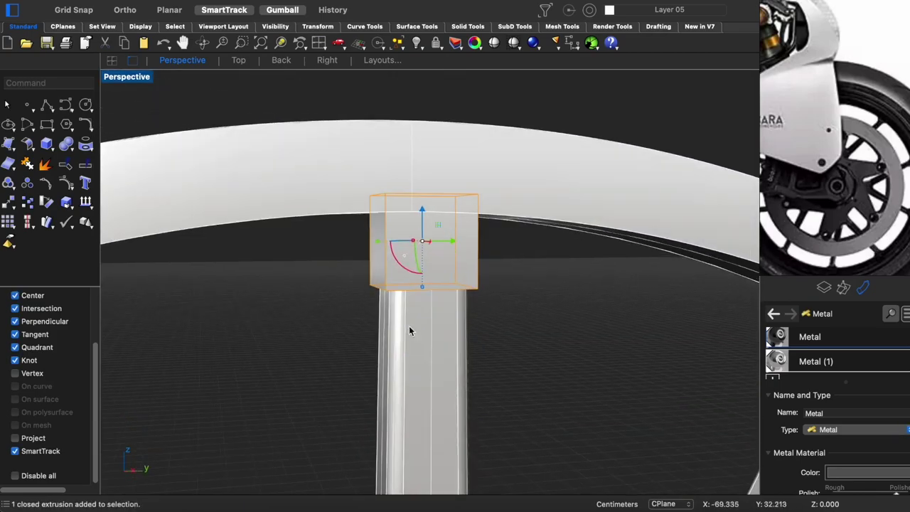
pyautogui.moveTo(373, 251)
pyautogui.mouseDown(button='right')
pyautogui.moveTo(441, 293)
pyautogui.moveTo(432, 263)
pyautogui.moveTo(484, 317)
pyautogui.moveTo(360, 305)
pyautogui.moveTo(348, 346)
pyautogui.moveTo(402, 328)
pyautogui.moveTo(430, 300)
pyautogui.moveTo(362, 309)
pyautogui.moveTo(463, 319)
pyautogui.moveTo(455, 299)
pyautogui.mouseUp(button='right')
pyautogui.click(402, 328)
pyautogui.click(455, 299)
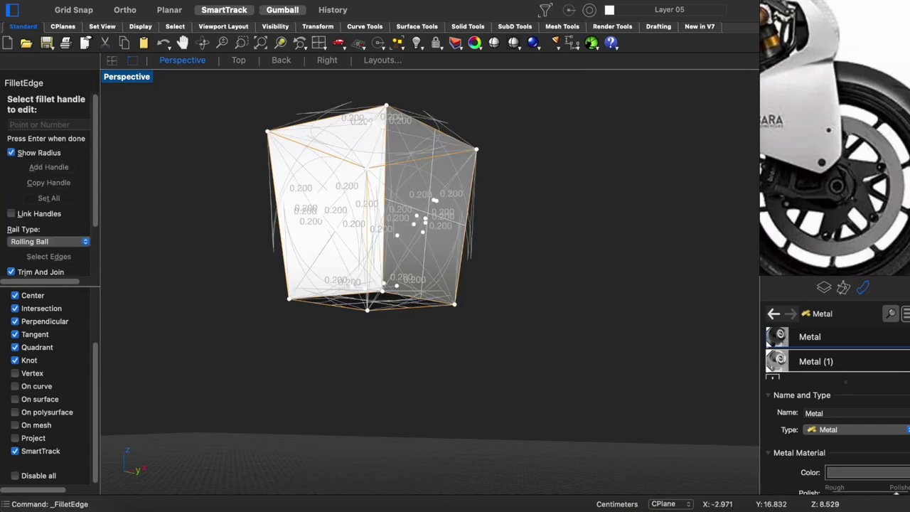
pyautogui.press('Return')
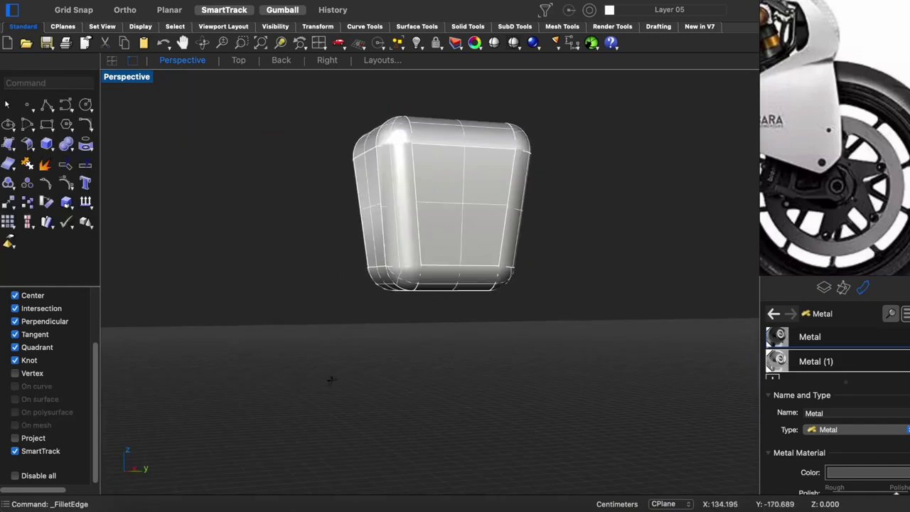
# Select the rounded cap on the spoke top from among the overlapping parts
pyautogui.click(394, 281)
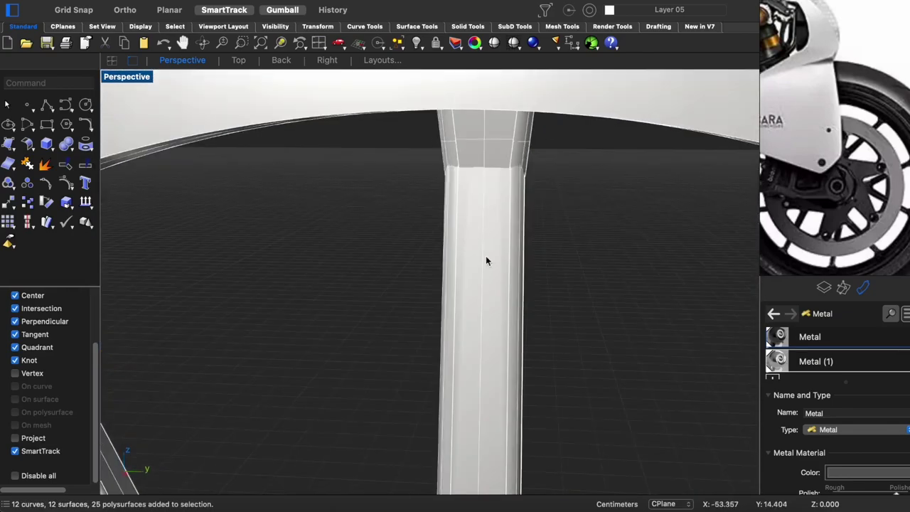
pyautogui.click(456, 213)
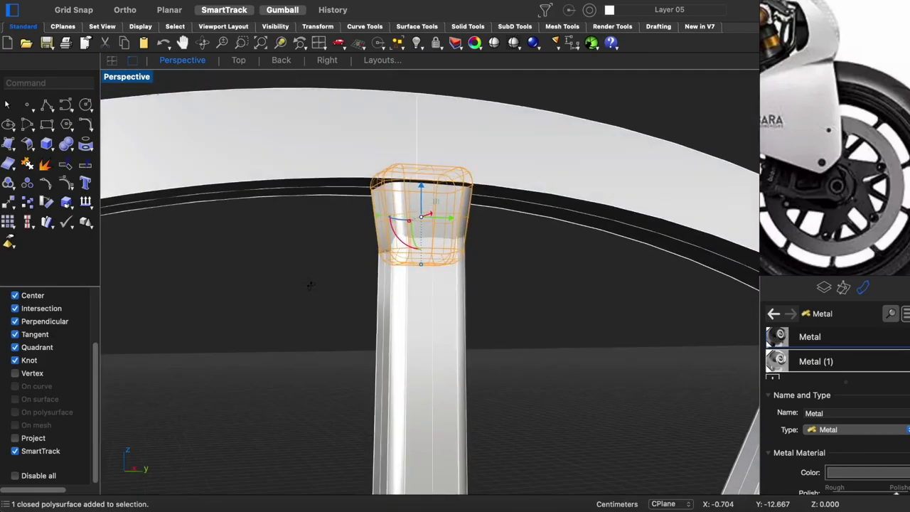
pyautogui.click(492, 216)
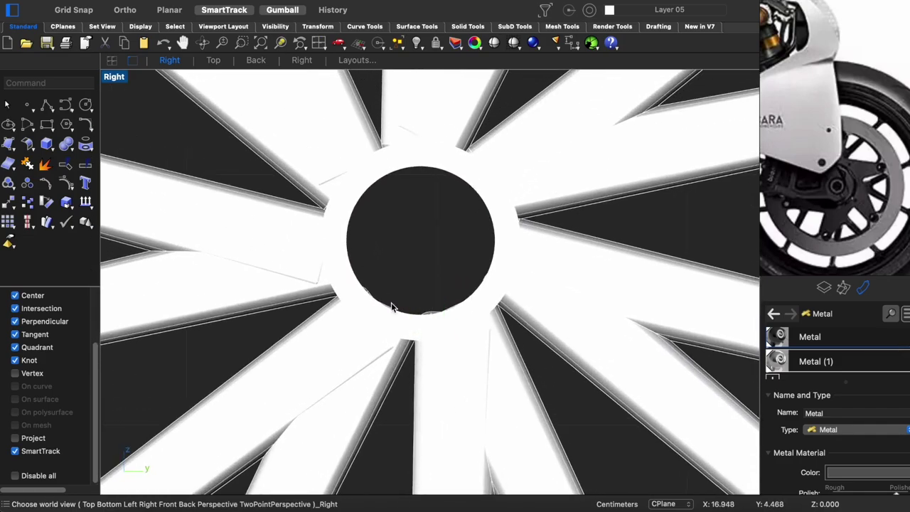
# Start a polar array of the cap centred on the hub
pyautogui.click(71, 236)
pyautogui.click(419, 237)
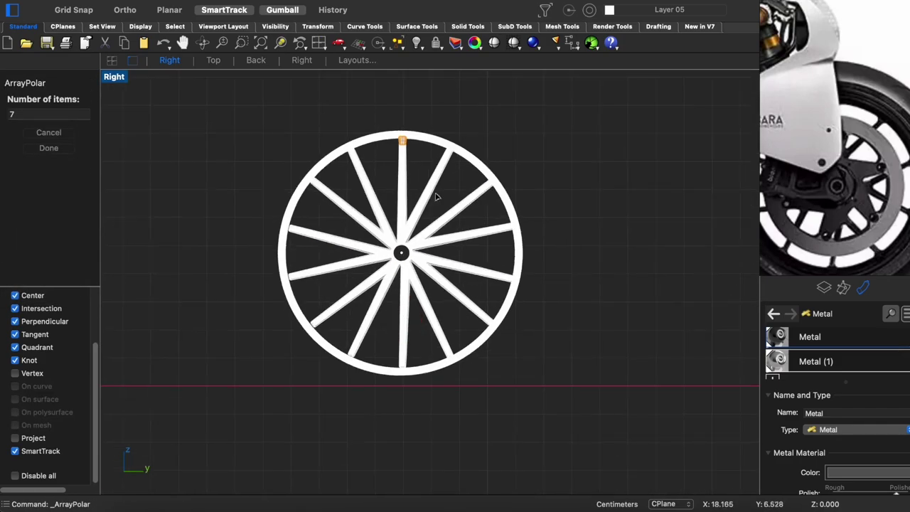
pyautogui.rightClick(426, 176)
pyautogui.scroll(3, 406, 214)
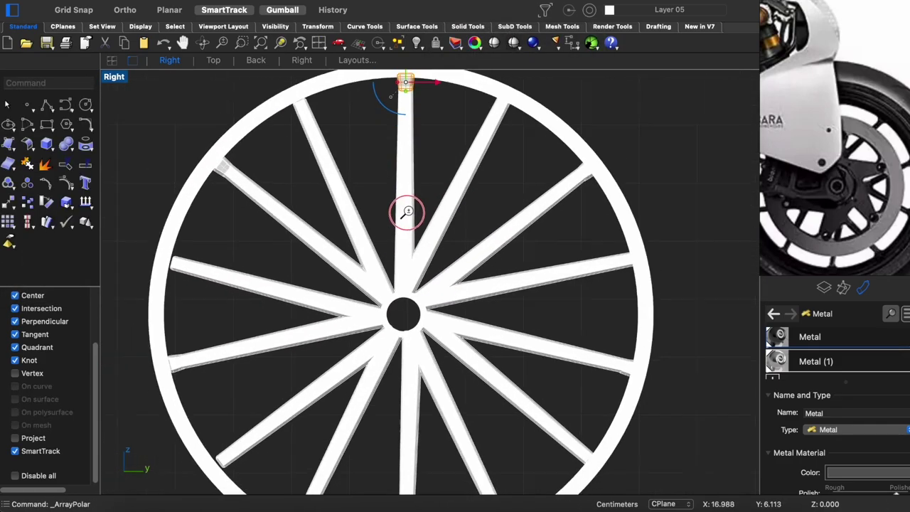
pyautogui.scroll(5, 408, 310)
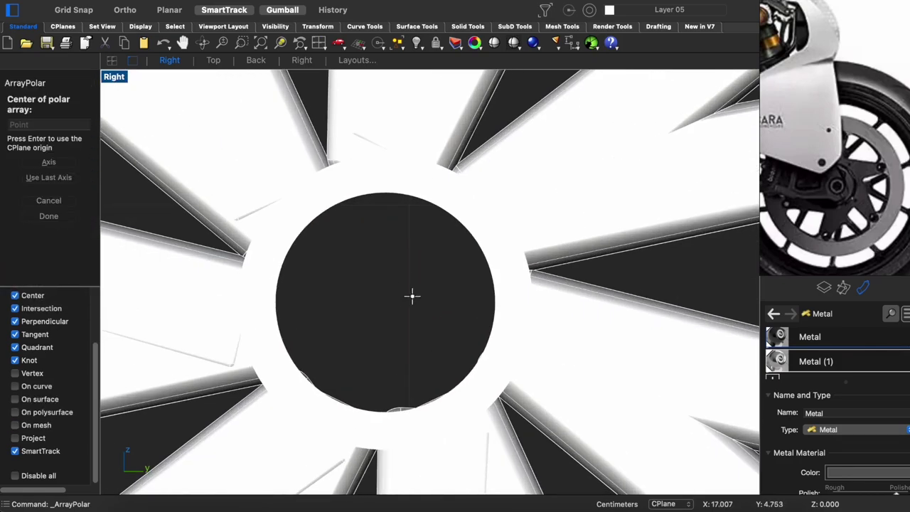
pyautogui.click(385, 302)
pyautogui.scroll(-5, 385, 302)
pyautogui.scroll(-2, 391, 313)
pyautogui.press('Return')
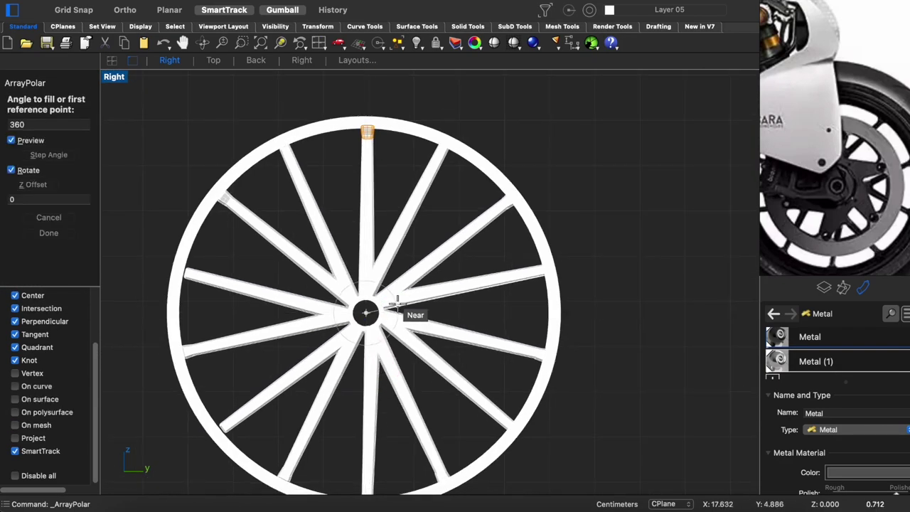
pyautogui.scroll(5, 366, 328)
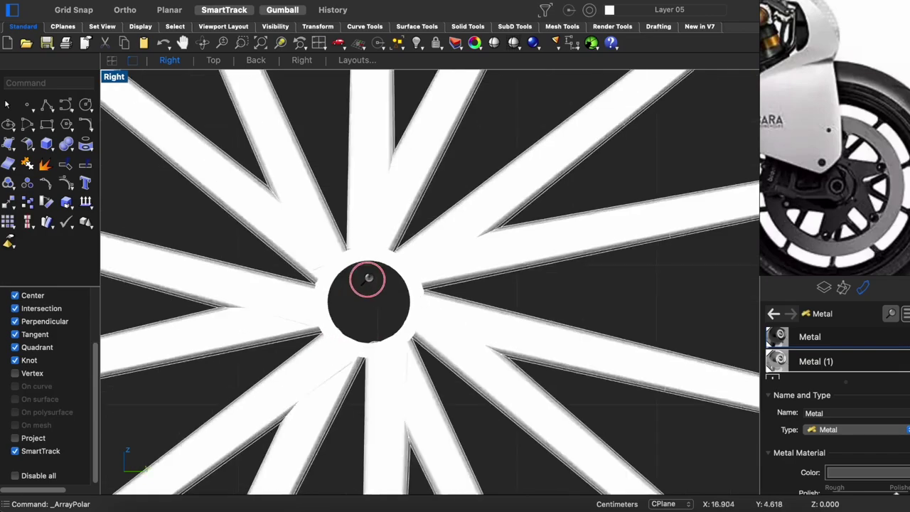
pyautogui.scroll(4, 348, 279)
# Rerun the polar array of the cap about the hub centre: 14 items over 360°
pyautogui.click(8, 222)
pyautogui.click(40, 240)
pyautogui.click(398, 268)
pyautogui.scroll(-5, 398, 268)
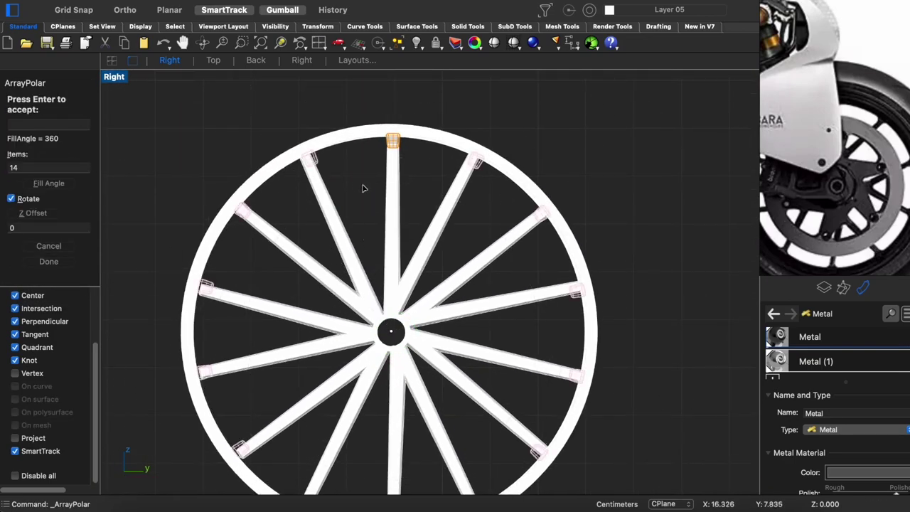
pyautogui.scroll(5, 500, 171)
pyautogui.scroll(-3, 484, 214)
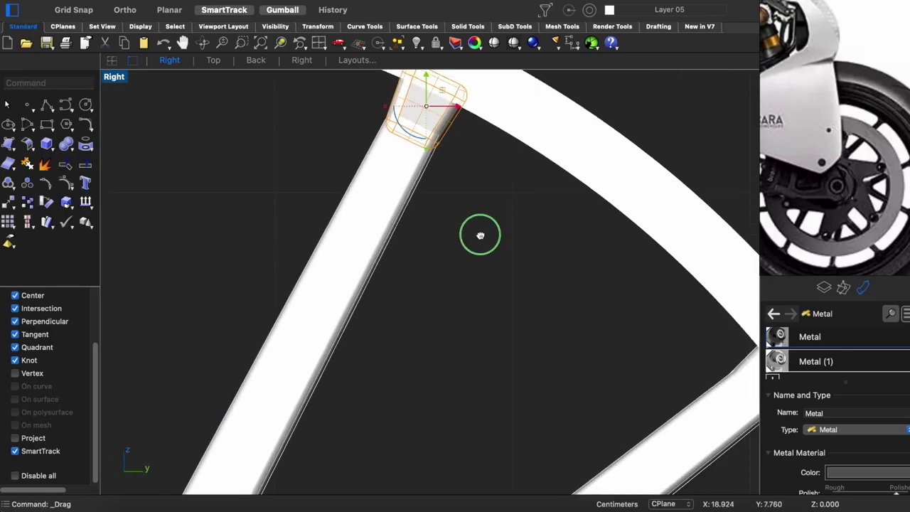
pyautogui.scroll(-3, 490, 251)
pyautogui.scroll(5, 498, 241)
# Drag the arrayed caps so each one sits on its spoke end at the rim
pyautogui.moveTo(495, 136)
pyautogui.mouseDown()
pyautogui.moveTo(540, 206)
pyautogui.moveTo(532, 181)
pyautogui.mouseUp()
pyautogui.scroll(-3, 465, 287)
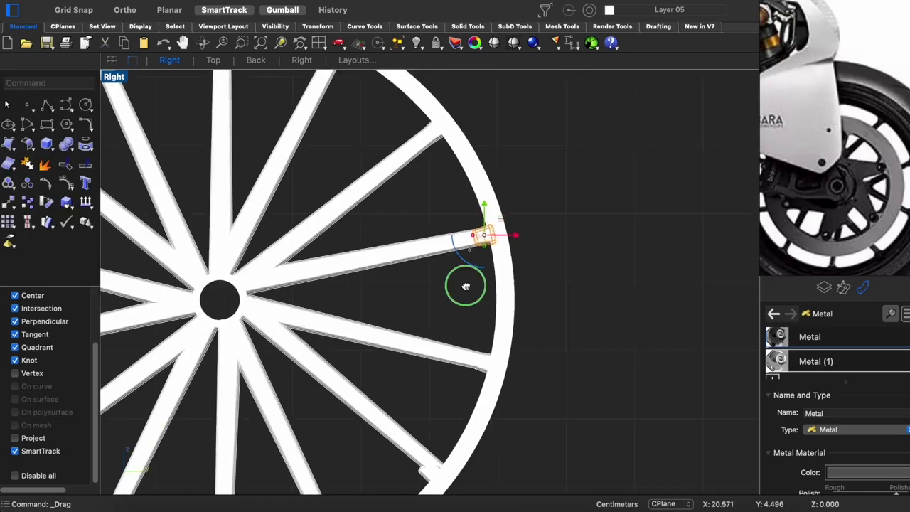
pyautogui.scroll(5, 432, 304)
pyautogui.moveTo(473, 252); pyautogui.dragTo(473, 253)
pyautogui.scroll(-3, 455, 285)
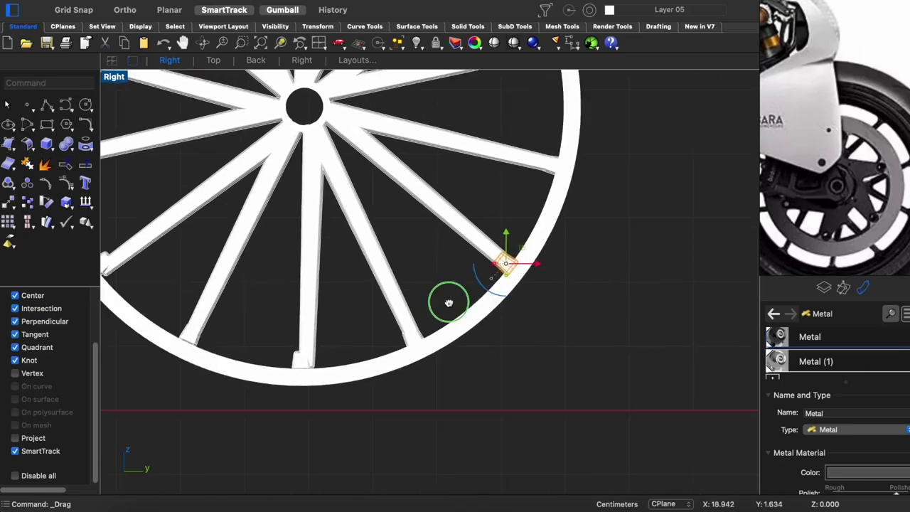
pyautogui.scroll(5, 447, 300)
pyautogui.moveTo(212, 380); pyautogui.dragTo(211, 382)
pyautogui.scroll(-3, 163, 349)
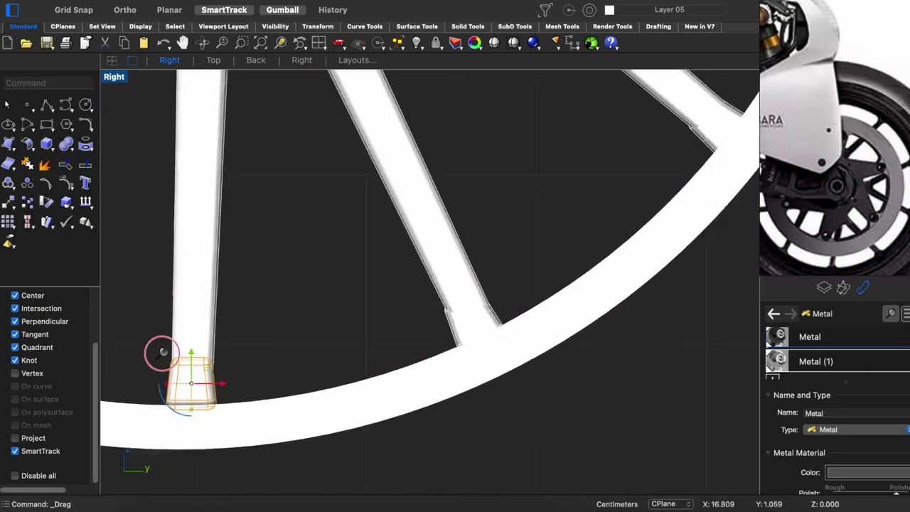
pyautogui.scroll(5, 281, 269)
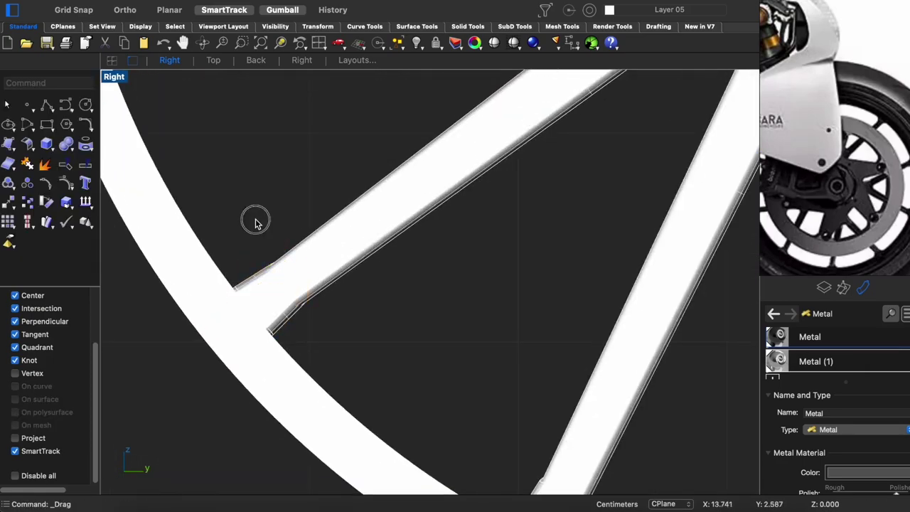
pyautogui.scroll(-3, 319, 259)
pyautogui.scroll(5, 334, 254)
pyautogui.click(341, 252)
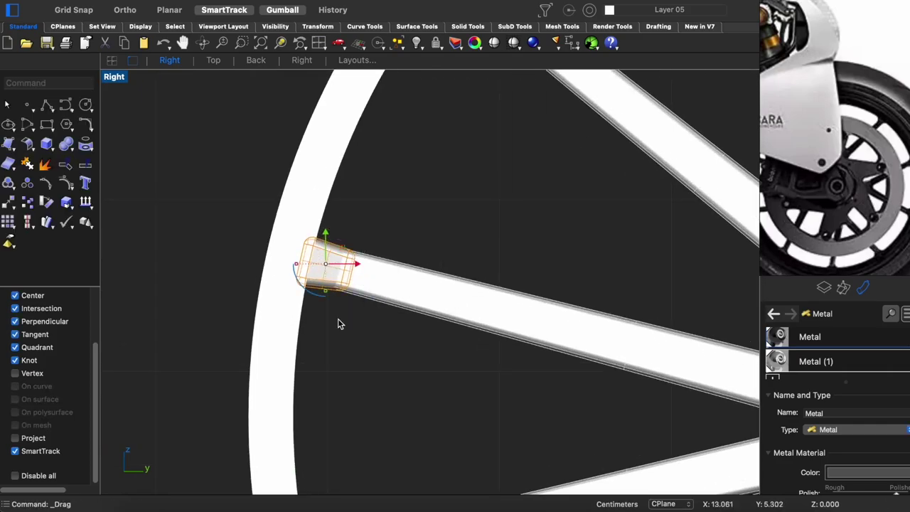
pyautogui.moveTo(339, 324); pyautogui.dragTo(338, 325)
pyautogui.scroll(-3, 351, 301)
pyautogui.scroll(5, 404, 234)
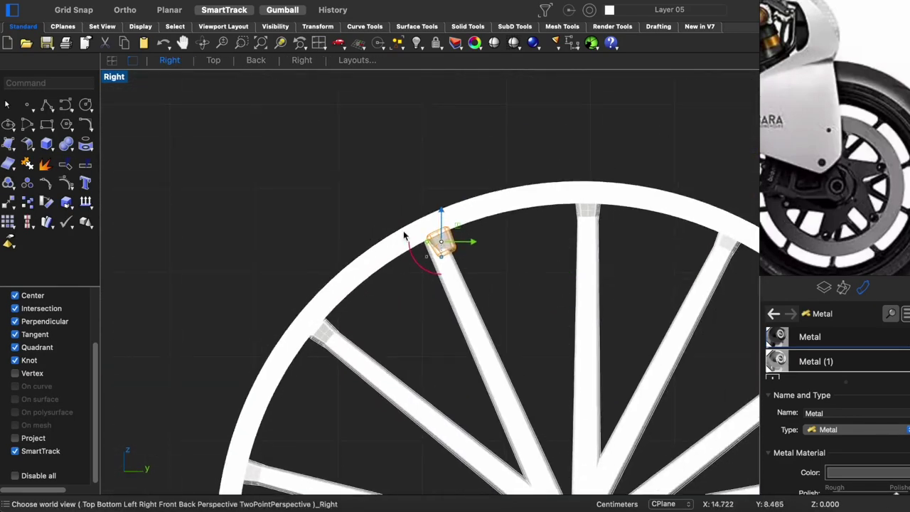
pyautogui.scroll(5, 416, 228)
pyautogui.moveTo(475, 281); pyautogui.dragTo(475, 283)
pyautogui.scroll(-3, 477, 400)
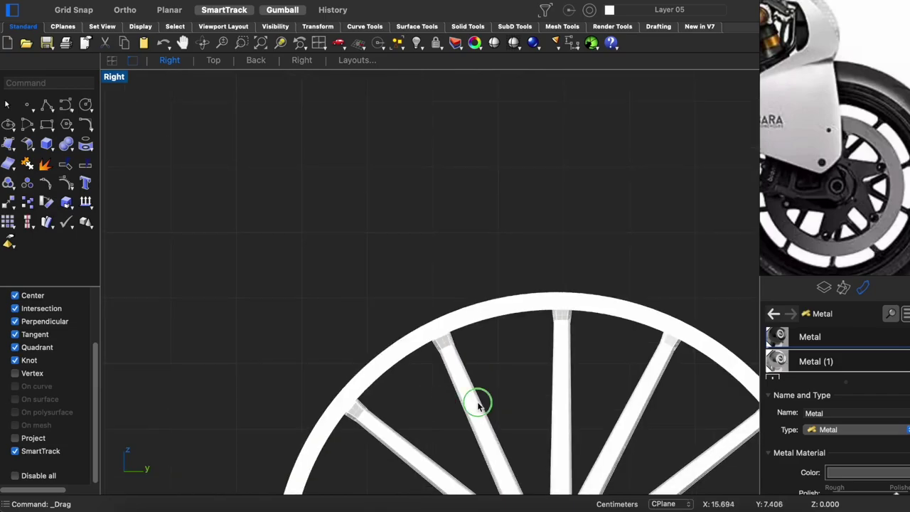
# Select all the wheel parts and merge them with BooleanUnion
pyautogui.hotkey('ctrl', 'alt', 'w')
pyautogui.scroll(-2, 512, 301)
pyautogui.moveTo(512, 300)
pyautogui.mouseDown(button='right')
pyautogui.moveTo(439, 121)
pyautogui.moveTo(558, 108)
pyautogui.mouseUp(button='right')
pyautogui.hotkey('ctrl', 'alt', 's')
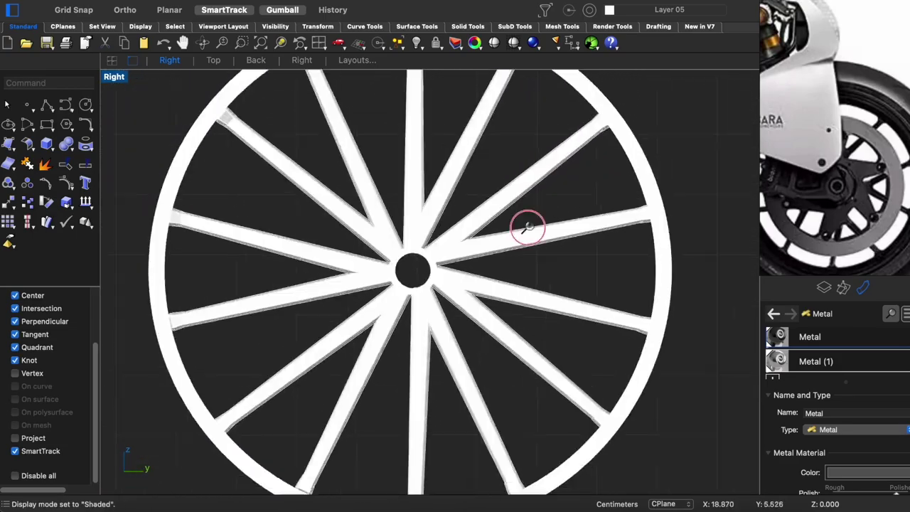
pyautogui.scroll(-3, 528, 224)
pyautogui.hotkey('ctrl', 'a')
pyautogui.write('BooleanUnion')
pyautogui.press('Return')
# Show the merged wheel in the Perspective view with Rendered display
pyautogui.scroll(3, 472, 173)
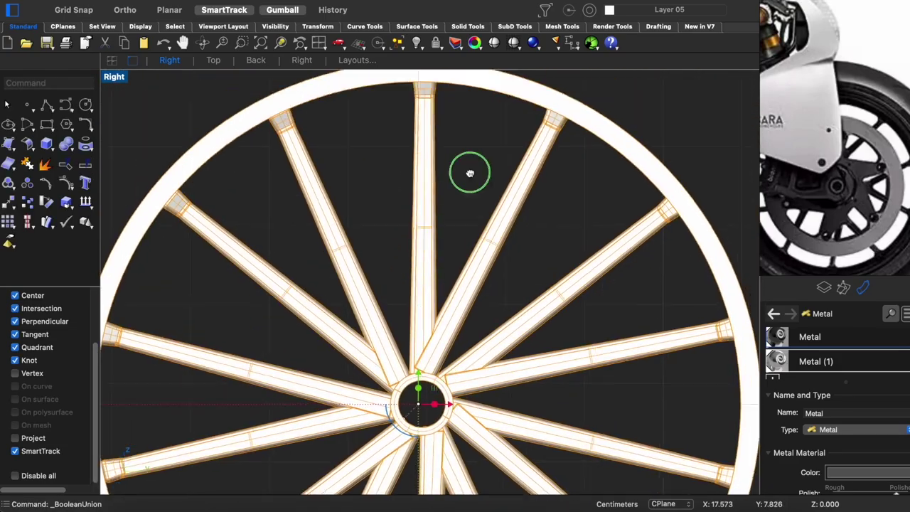
pyautogui.press('F4')
pyautogui.scroll(5, 401, 193)
pyautogui.hotkey('ctrl', 'alt', 'r')
pyautogui.scroll(2, 376, 237)
# Orbit around the wheel and bring the hidden motorcycle parts back into view
pyautogui.scroll(-3, 376, 236)
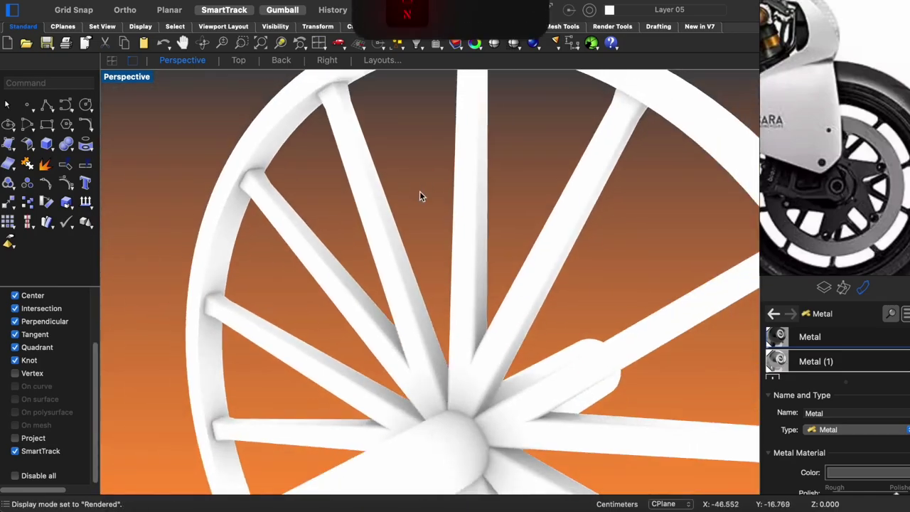
pyautogui.moveTo(421, 195)
pyautogui.mouseDown(button='right')
pyautogui.moveTo(512, 201)
pyautogui.moveTo(404, 228)
pyautogui.mouseUp(button='right')
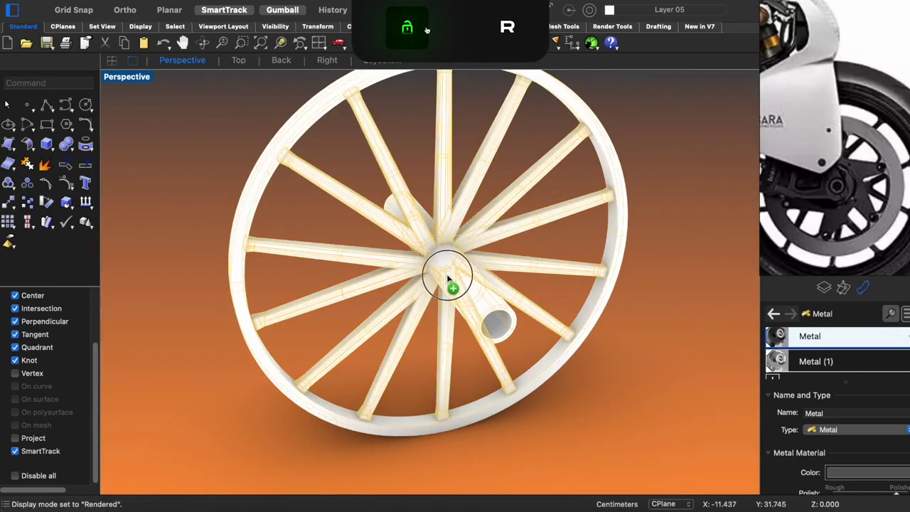
pyautogui.press('Escape')
pyautogui.moveTo(448, 278)
pyautogui.mouseDown(button='right')
pyautogui.moveTo(498, 220)
pyautogui.moveTo(522, 209)
pyautogui.mouseUp(button='right')
pyautogui.hotkey('ctrl', 'alt', 'h')
# Save the model as M1.3dm and orbit toward a side view of the motorcycle
pyautogui.scroll(-3, 488, 270)
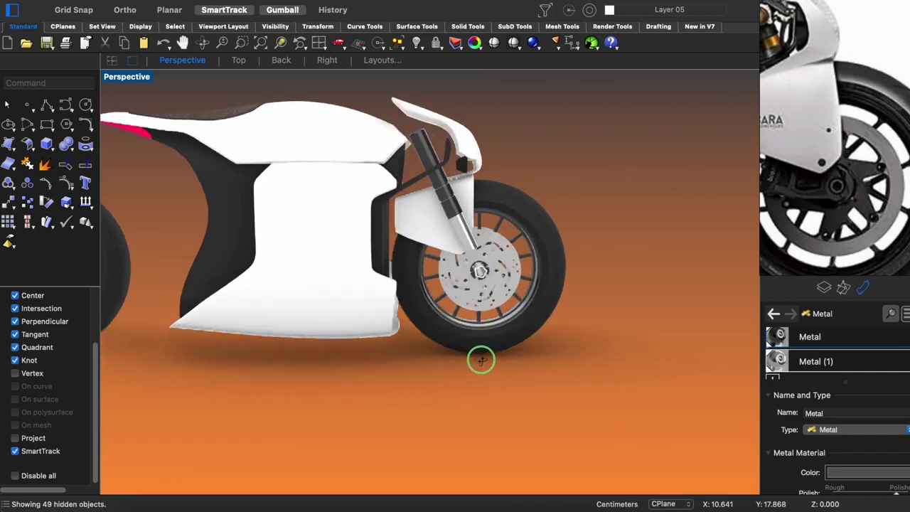
pyautogui.scroll(-2, 480, 360)
pyautogui.moveTo(474, 358)
pyautogui.mouseDown(button='right')
pyautogui.moveTo(280, 367)
pyautogui.moveTo(455, 315)
pyautogui.moveTo(374, 309)
pyautogui.moveTo(422, 311)
pyautogui.mouseUp(button='right')
pyautogui.scroll(5, 422, 311)
pyautogui.click(542, 270)
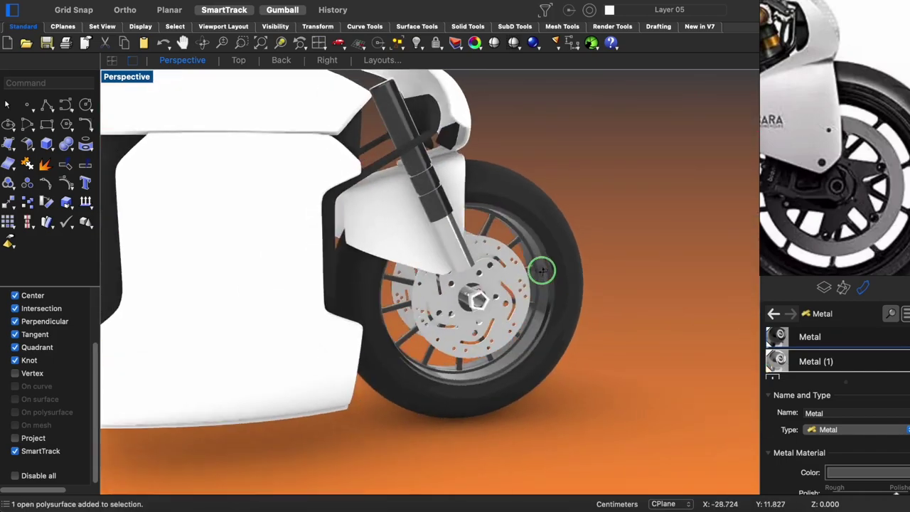
pyautogui.scroll(-5, 542, 271)
pyautogui.hotkey('ctrl', 's')
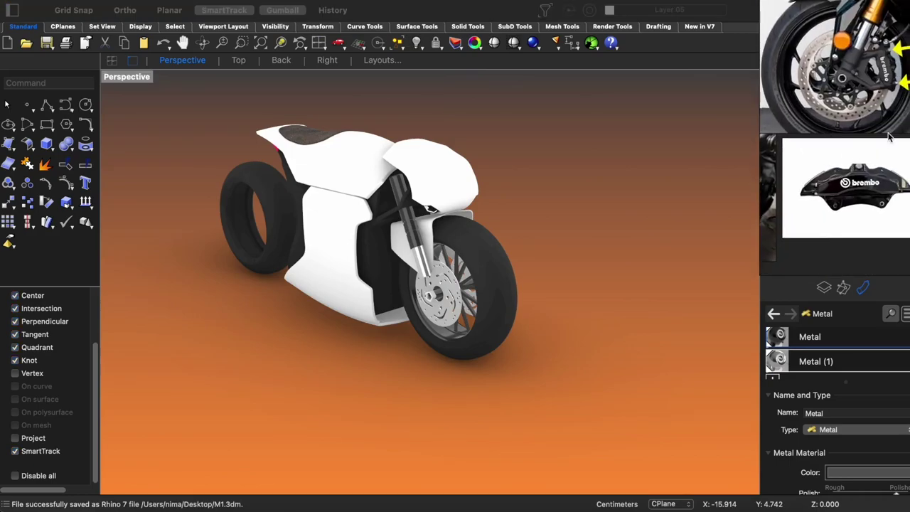
pyautogui.moveTo(441, 330)
pyautogui.mouseDown(button='right')
pyautogui.moveTo(427, 325)
pyautogui.moveTo(478, 297)
pyautogui.mouseUp(button='right')
# Switch the viewport to shaded display and cancel the unfinished line
pyautogui.scroll(3, 526, 320)
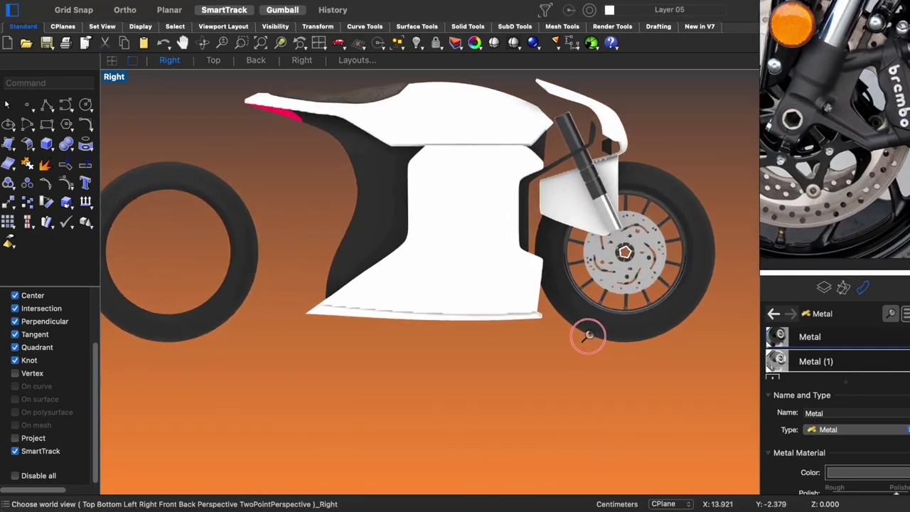
pyautogui.hotkey('ctrl', 'alt', 's')
pyautogui.scroll(3, 561, 342)
pyautogui.keyDown('shift'); pyautogui.hscroll(-10, 532, 369); pyautogui.keyUp('shift')
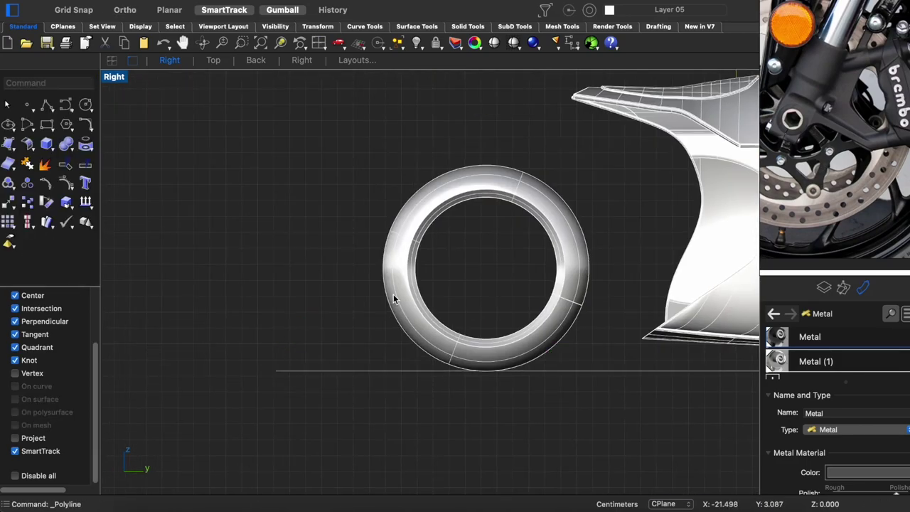
pyautogui.press('Escape')
# Drag the rear tire ring forward, delete the unneeded object, and orbit in perspective
pyautogui.click(358, 293)
pyautogui.moveTo(358, 292); pyautogui.dragTo(399, 228)
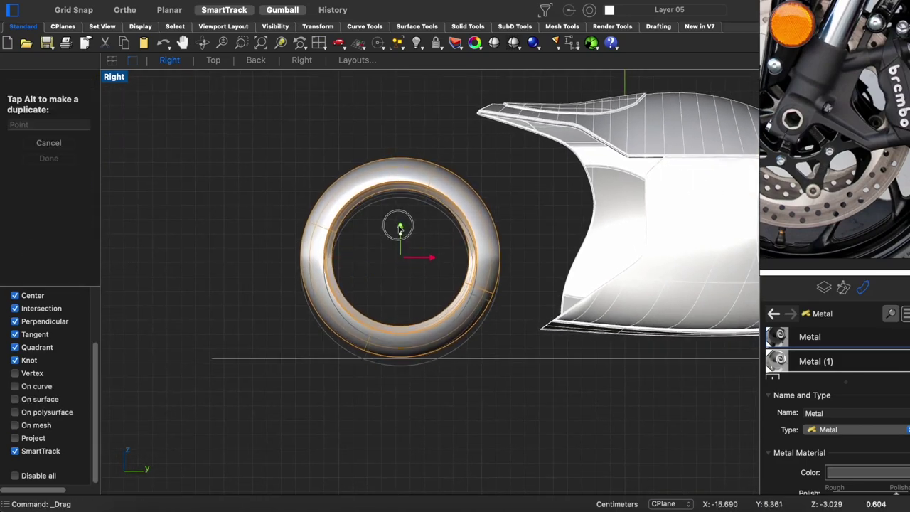
pyautogui.scroll(-5, 484, 377)
pyautogui.press('Delete')
pyautogui.scroll(2, 407, 345)
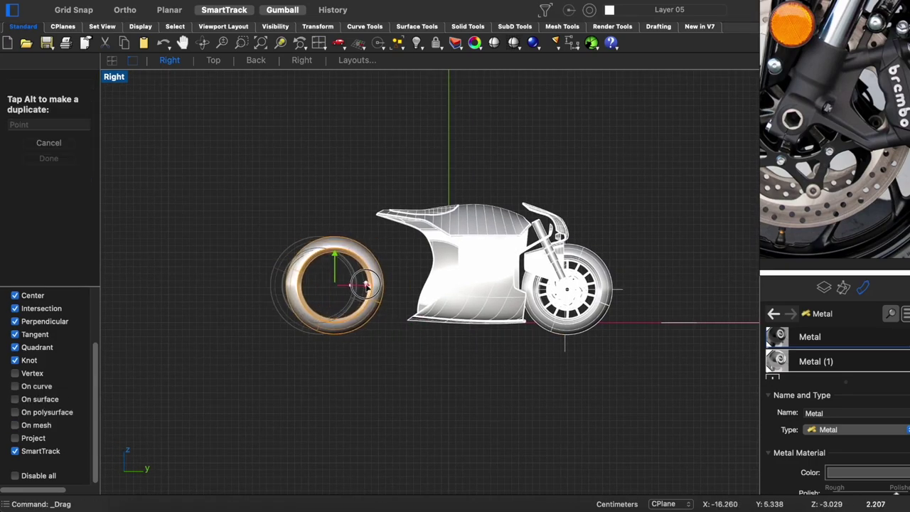
pyautogui.moveTo(395, 391)
pyautogui.mouseDown(button='right')
pyautogui.moveTo(512, 320)
pyautogui.moveTo(471, 304)
pyautogui.moveTo(308, 362)
pyautogui.moveTo(506, 367)
pyautogui.mouseUp(button='right')
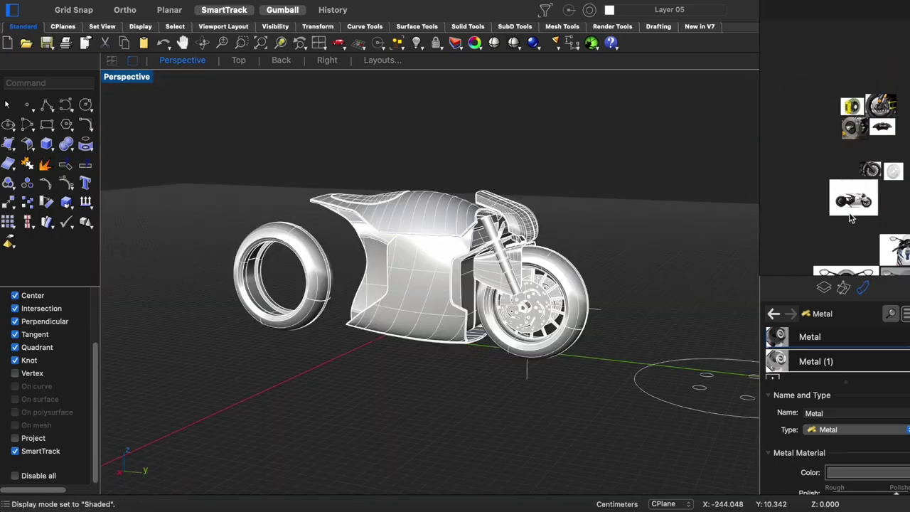
# Fill the rear tire's rim opening with a planar disc surface
pyautogui.scroll(3, 836, 171)
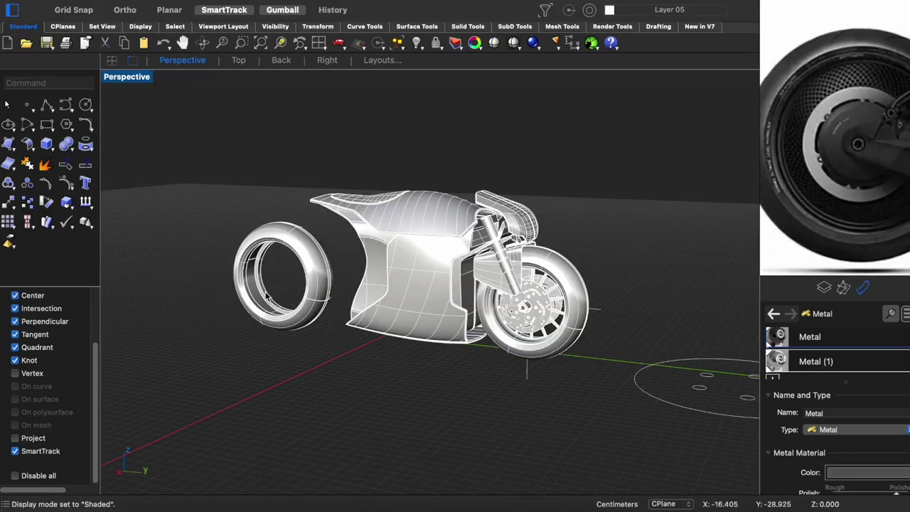
pyautogui.click(307, 324)
pyautogui.moveTo(308, 324); pyautogui.dragTo(440, 225, button='right')
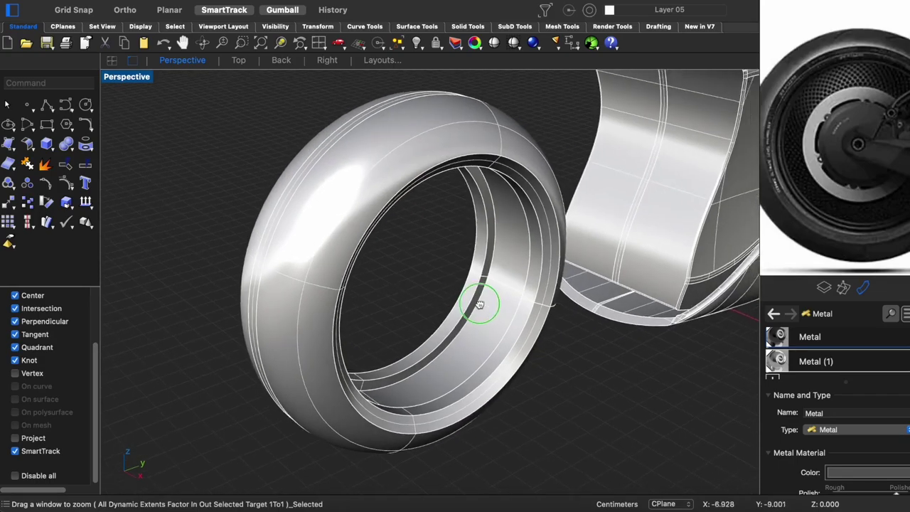
pyautogui.scroll(5, 480, 291)
pyautogui.scroll(-3, 498, 249)
pyautogui.hotkey('ctrl', 'shift', 'p')
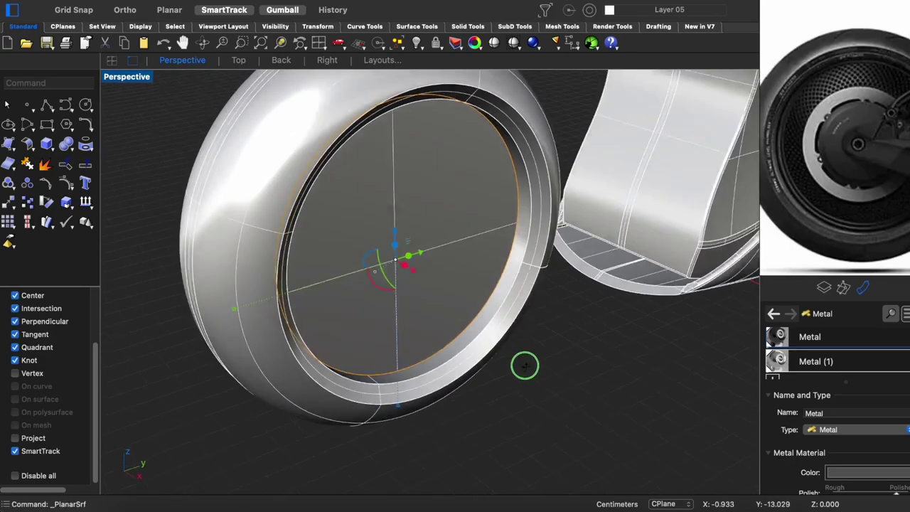
# Undo the accidental gumball scaling of the disc, then reselect it inside the rim
pyautogui.moveTo(524, 365)
pyautogui.mouseDown(button='right')
pyautogui.moveTo(500, 335)
pyautogui.moveTo(417, 305)
pyautogui.moveTo(328, 246)
pyautogui.mouseUp(button='right')
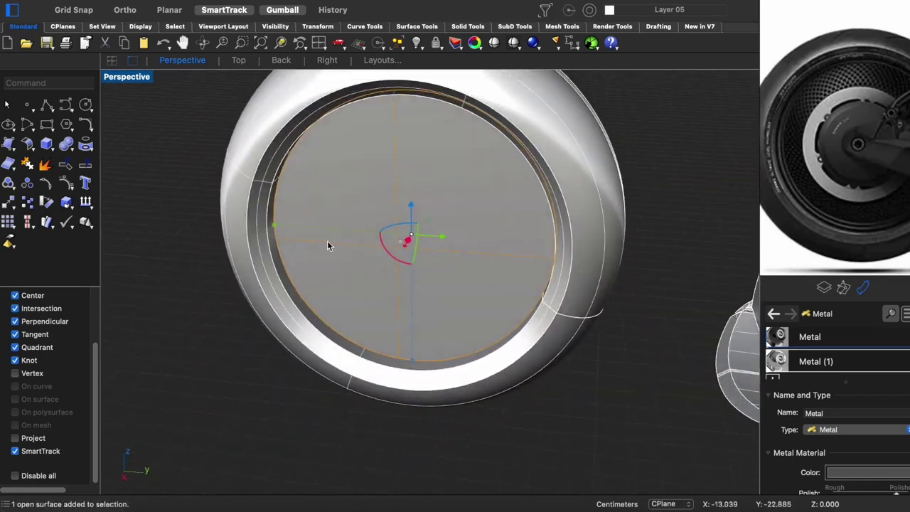
pyautogui.press('Escape')
pyautogui.moveTo(281, 227)
pyautogui.mouseDown(button='right')
pyautogui.moveTo(248, 345)
pyautogui.moveTo(366, 315)
pyautogui.moveTo(330, 306)
pyautogui.moveTo(361, 281)
pyautogui.moveTo(470, 150)
pyautogui.moveTo(420, 199)
pyautogui.moveTo(441, 206)
pyautogui.moveTo(303, 282)
pyautogui.moveTo(204, 258)
pyautogui.moveTo(301, 258)
pyautogui.moveTo(351, 167)
pyautogui.moveTo(466, 180)
pyautogui.moveTo(465, 195)
pyautogui.mouseUp(button='right')
pyautogui.click(421, 199)
pyautogui.hotkey('ctrl', 'z')
pyautogui.press('Escape')
pyautogui.moveTo(449, 240)
pyautogui.mouseDown(button='right')
pyautogui.moveTo(431, 228)
pyautogui.moveTo(441, 232)
pyautogui.mouseUp(button='right')
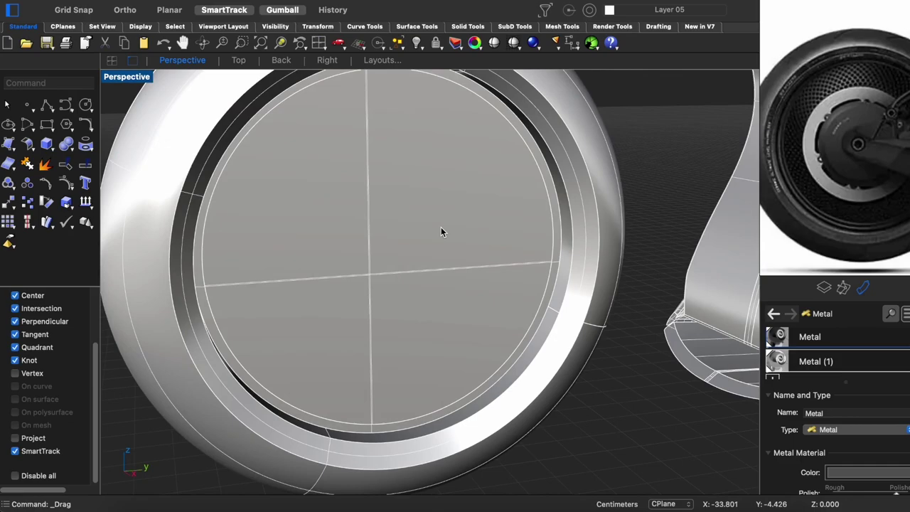
pyautogui.click(441, 226)
pyautogui.click(498, 248)
# Delete the flat disc surface inside the rear rim
pyautogui.click(399, 289)
pyautogui.moveTo(399, 290); pyautogui.dragTo(567, 412, button='right')
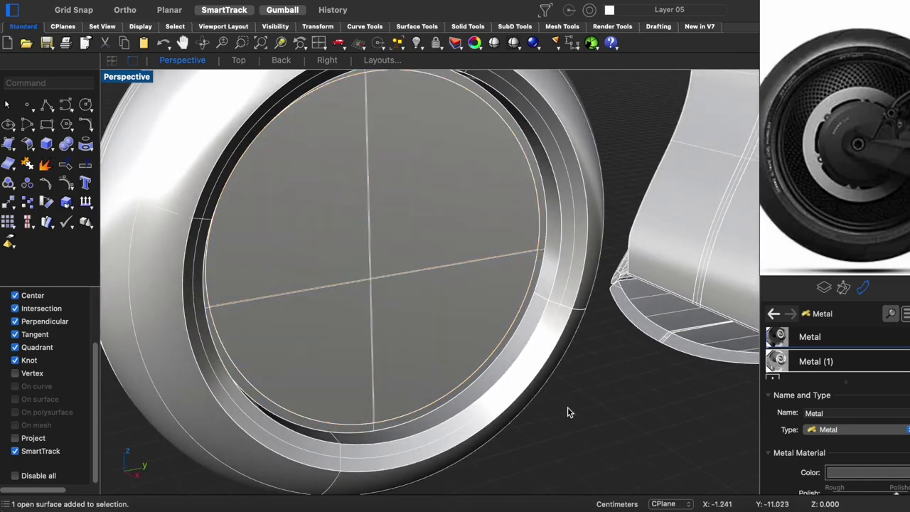
pyautogui.click(436, 276)
pyautogui.press('Delete')
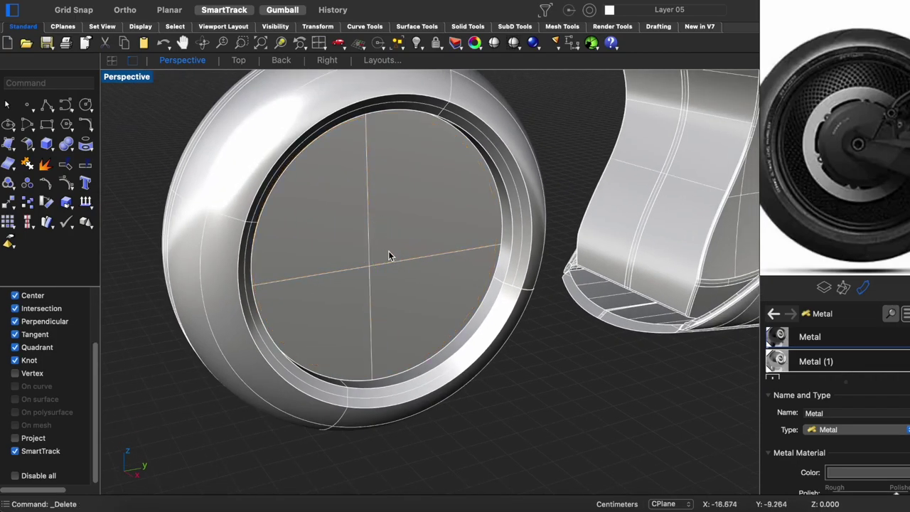
pyautogui.moveTo(391, 253)
pyautogui.mouseDown(button='right')
pyautogui.moveTo(429, 219)
pyautogui.moveTo(325, 254)
pyautogui.moveTo(414, 251)
pyautogui.mouseUp(button='right')
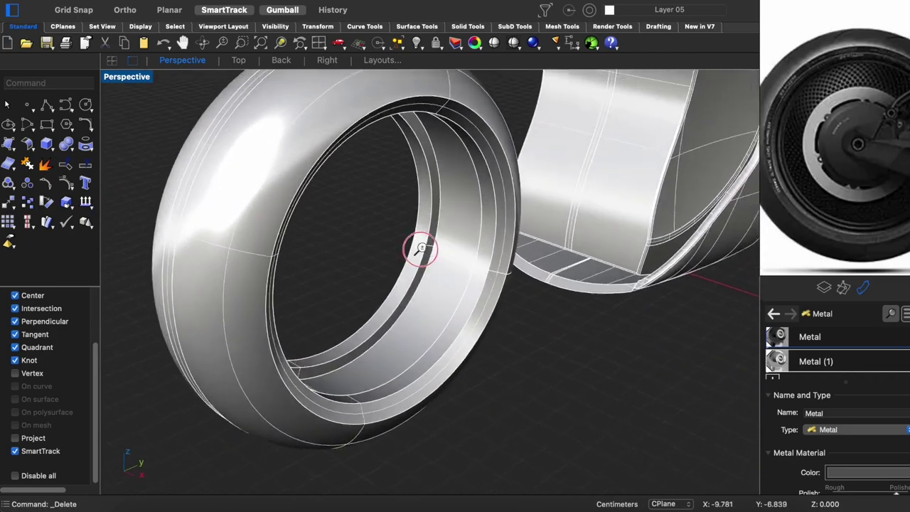
# Create a first BlendSrf surface between two rim edges
pyautogui.scroll(5, 420, 246)
pyautogui.write('blendsrf')
pyautogui.press('Return')
pyautogui.click(419, 231)
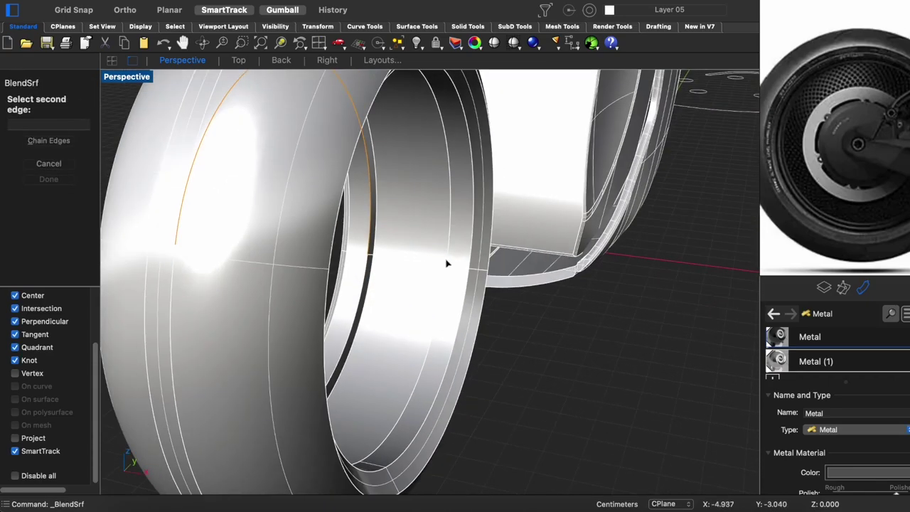
pyautogui.click(448, 263)
pyautogui.click(577, 343)
pyautogui.click(422, 303)
# Create a second blend surface between the remaining rim edges, completing the open band
pyautogui.press('Return')
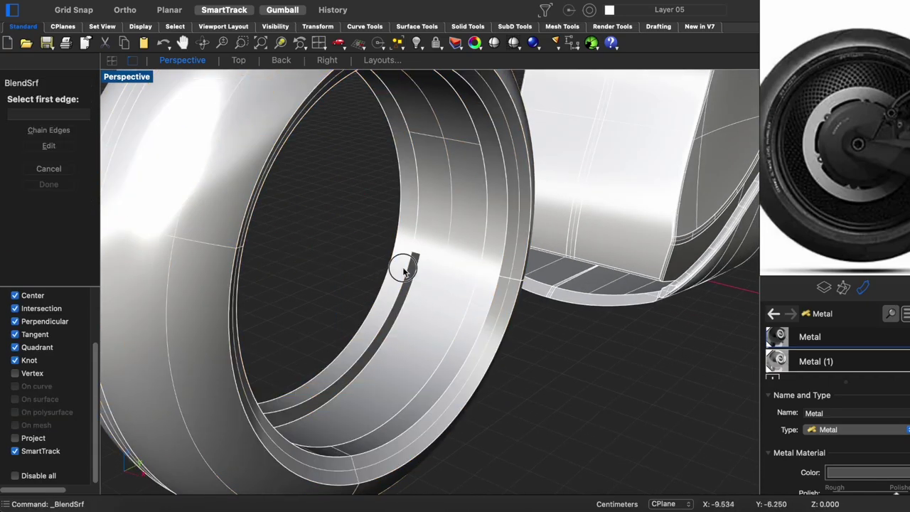
pyautogui.click(398, 258)
pyautogui.click(439, 281)
pyautogui.click(579, 362)
pyautogui.click(484, 348)
pyautogui.moveTo(485, 349)
pyautogui.mouseDown(button='right')
pyautogui.moveTo(447, 295)
pyautogui.moveTo(430, 306)
pyautogui.mouseUp(button='right')
# Cap the band into a closed solid, isolate it and fillet its edges at 0.05
pyautogui.press('Return')
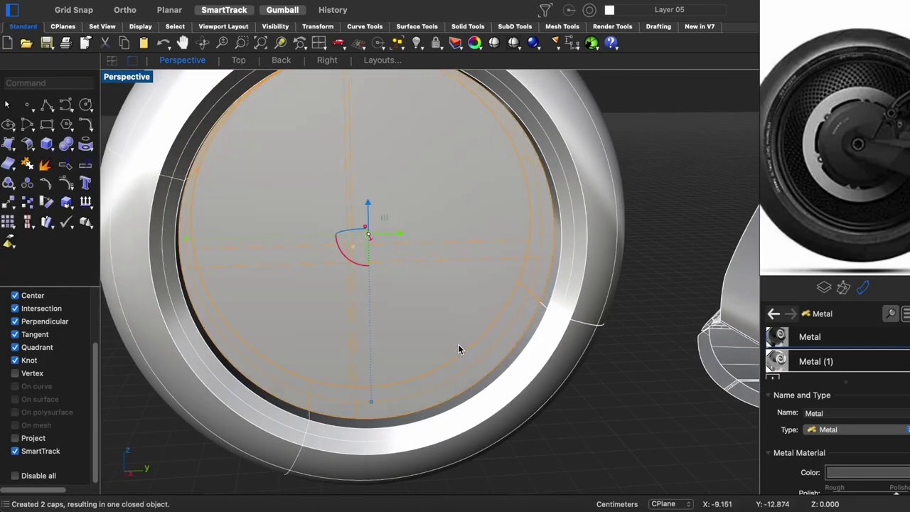
pyautogui.moveTo(457, 349)
pyautogui.mouseDown(button='right')
pyautogui.moveTo(445, 252)
pyautogui.moveTo(416, 254)
pyautogui.moveTo(504, 285)
pyautogui.mouseUp(button='right')
pyautogui.hotkey('ctrl', 'shift', 'h')
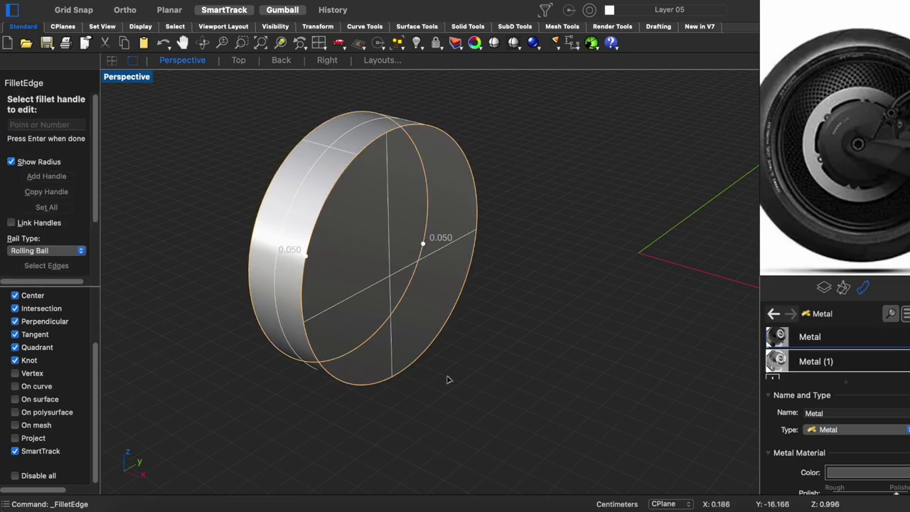
pyautogui.press('Return')
pyautogui.moveTo(396, 329)
pyautogui.mouseDown(button='right')
pyautogui.moveTo(474, 348)
pyautogui.moveTo(427, 348)
pyautogui.mouseUp(button='right')
# Show all objects and move the filleted hub cylinder into the rear rim
pyautogui.hotkey('ctrl', 'alt', 'h')
pyautogui.scroll(5, 427, 349)
pyautogui.moveTo(372, 290); pyautogui.dragTo(331, 279, button='right')
pyautogui.click(331, 279)
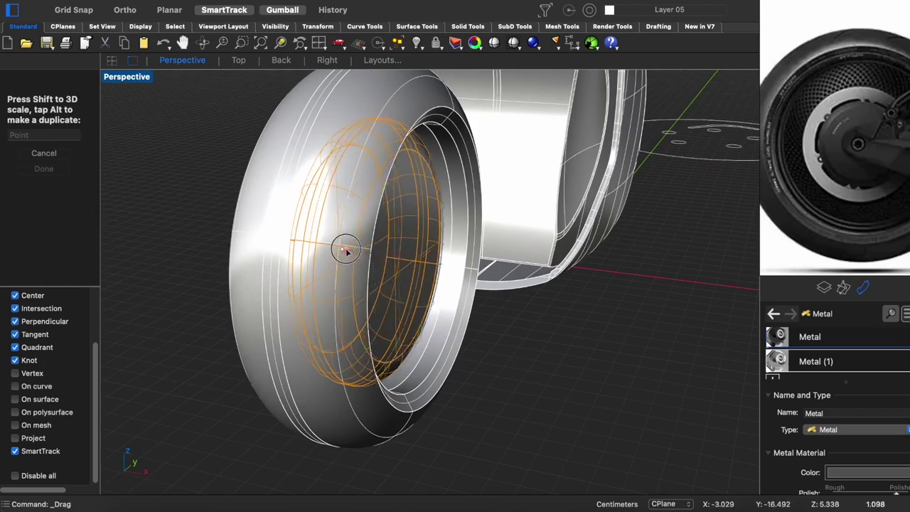
pyautogui.moveTo(345, 250); pyautogui.dragTo(342, 249)
pyautogui.moveTo(342, 249)
pyautogui.mouseDown(button='right')
pyautogui.moveTo(305, 244)
pyautogui.moveTo(369, 264)
pyautogui.mouseUp(button='right')
pyautogui.click(329, 254)
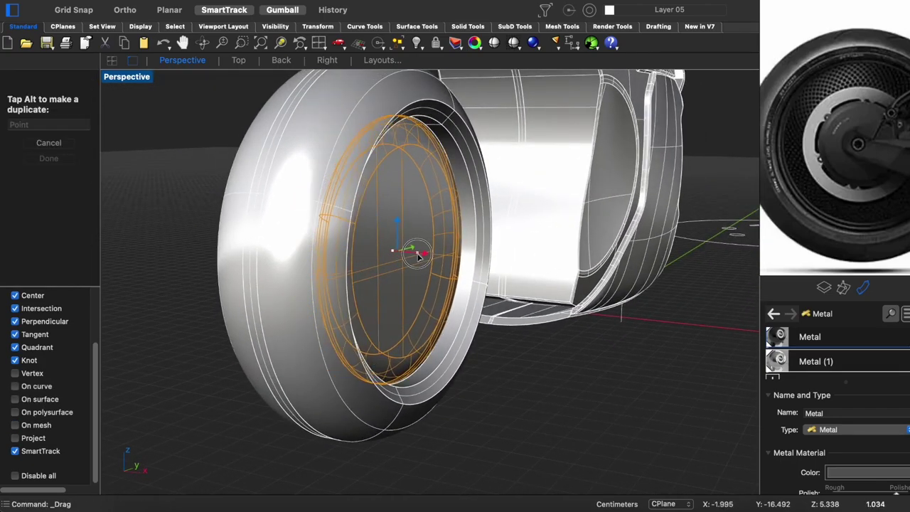
# Scale the wheel cap with the Gumball so it fits inside the rim
pyautogui.moveTo(507, 393)
pyautogui.mouseDown(button='right')
pyautogui.moveTo(423, 392)
pyautogui.moveTo(451, 390)
pyautogui.mouseUp(button='right')
pyautogui.click(413, 315)
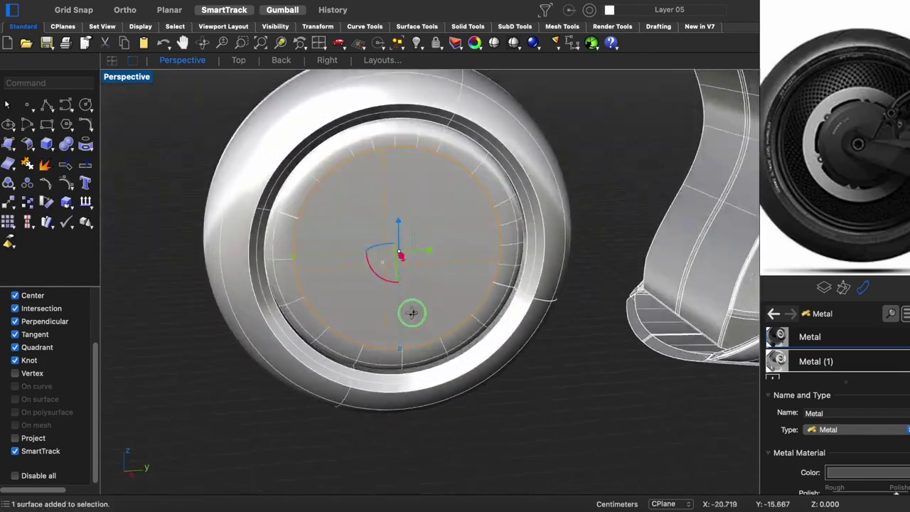
pyautogui.moveTo(398, 259); pyautogui.dragTo(303, 269)
pyautogui.moveTo(303, 269)
pyautogui.mouseDown(button='right')
pyautogui.moveTo(412, 299)
pyautogui.moveTo(351, 309)
pyautogui.moveTo(411, 321)
pyautogui.moveTo(417, 179)
pyautogui.moveTo(528, 433)
pyautogui.moveTo(439, 444)
pyautogui.moveTo(390, 256)
pyautogui.mouseUp(button='right')
pyautogui.click(390, 256)
pyautogui.scroll(2, 390, 256)
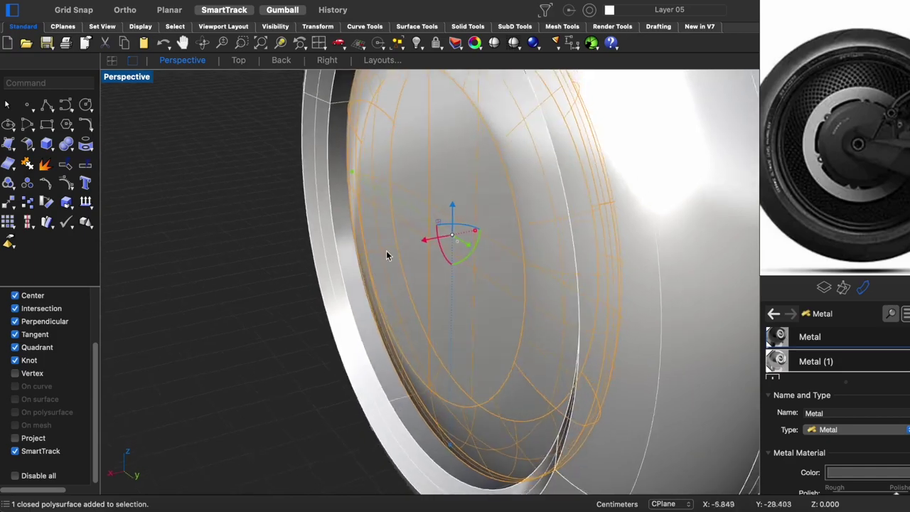
pyautogui.moveTo(386, 250); pyautogui.dragTo(388, 255)
pyautogui.moveTo(387, 255)
pyautogui.mouseDown(button='right')
pyautogui.moveTo(387, 324)
pyautogui.moveTo(416, 290)
pyautogui.moveTo(420, 331)
pyautogui.moveTo(315, 345)
pyautogui.moveTo(461, 315)
pyautogui.mouseUp(button='right')
# Check the wheel cap fit in Rendered display, then return to Shaded
pyautogui.hotkey('ctrl', 'alt', 'r')
pyautogui.hotkey('ctrl', 'alt', 's')
pyautogui.moveTo(508, 277); pyautogui.dragTo(451, 266, button='right')
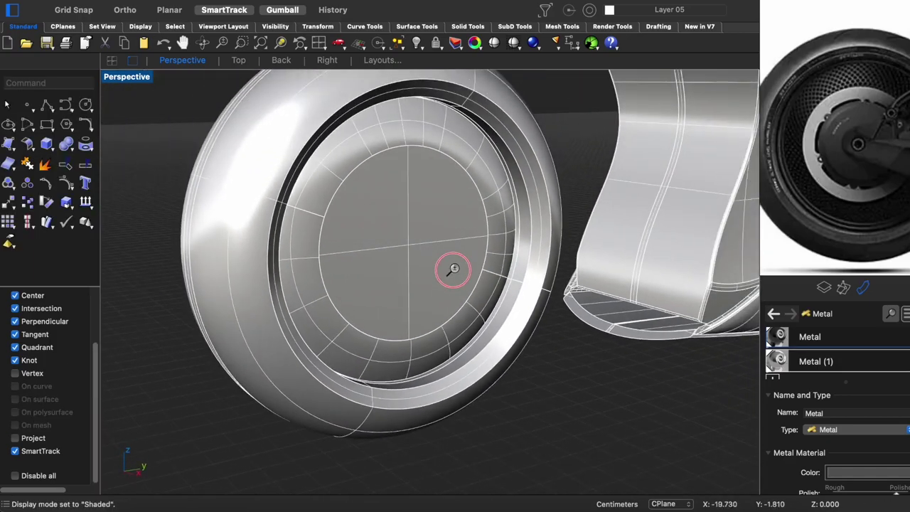
pyautogui.click(457, 350)
# In the Right wireframe view, split the rear wheel cap with the circular curves
pyautogui.press('F8')
pyautogui.click(530, 328)
pyautogui.press('Escape')
pyautogui.hotkey('ctrl', 'alt', 'w')
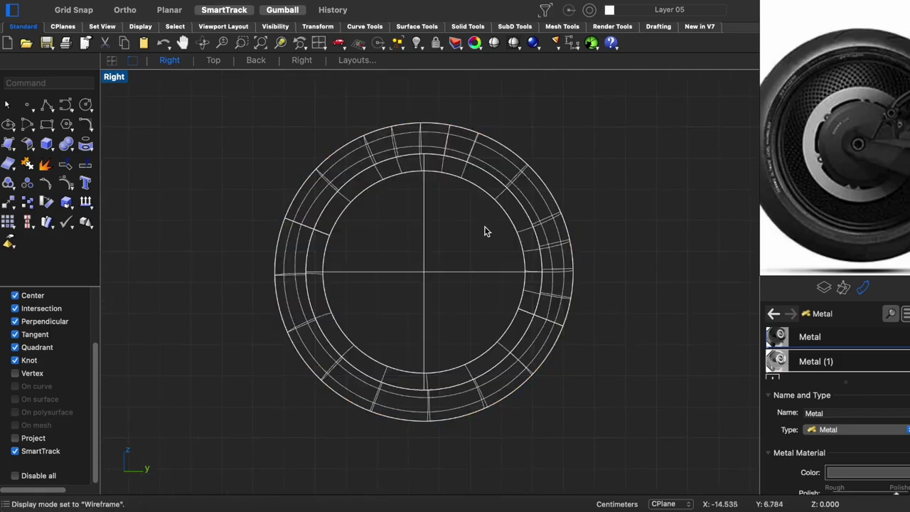
pyautogui.scroll(3, 483, 228)
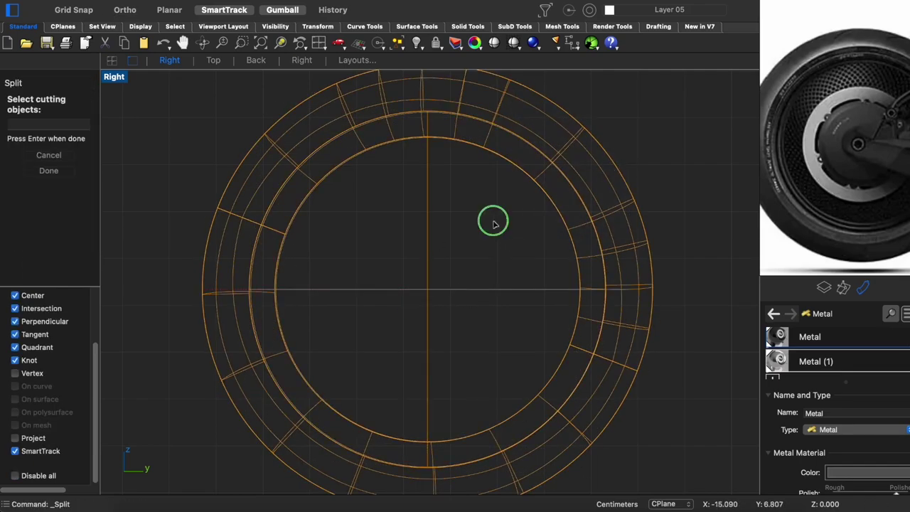
pyautogui.hotkey('ctrl', 'F4')
pyautogui.hotkey('ctrl', 'alt', 's')
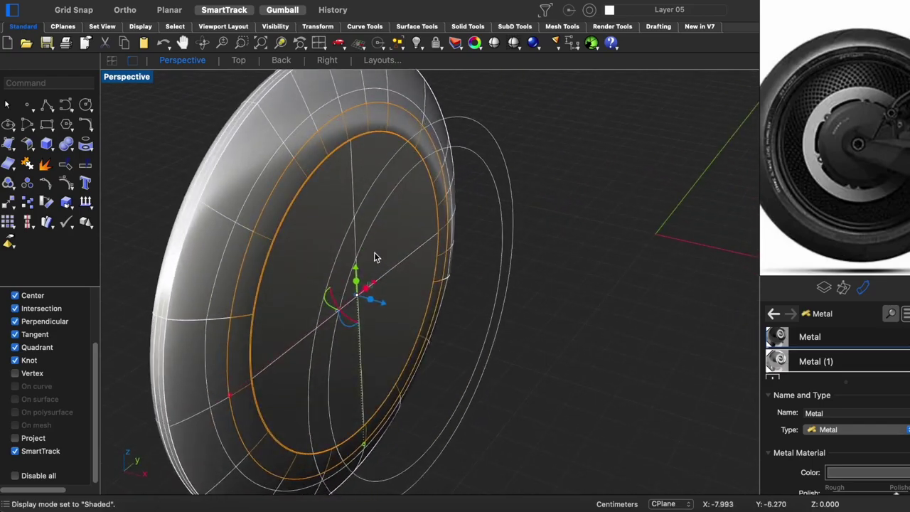
# Offset the split ring surface with OffsetSrf
pyautogui.write('offsetsrf')
pyautogui.press('Return')
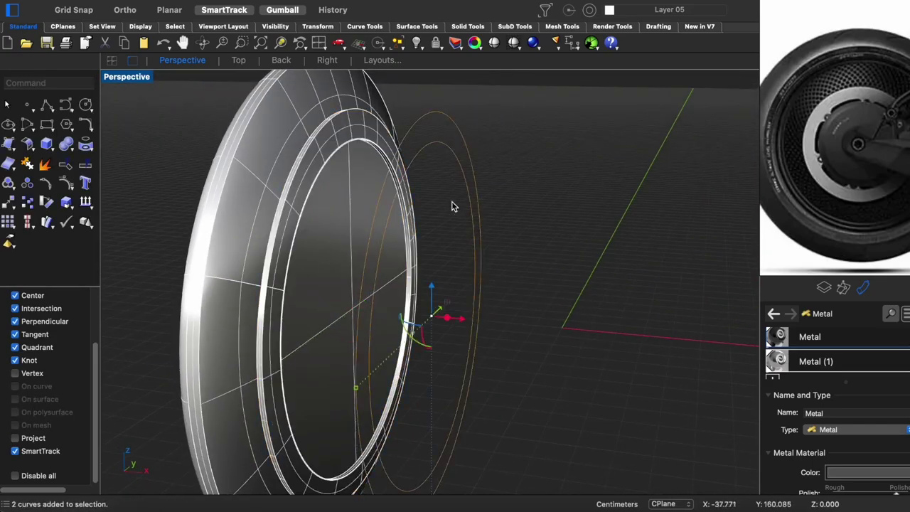
pyautogui.hotkey('ctrl', 'alt', 's')
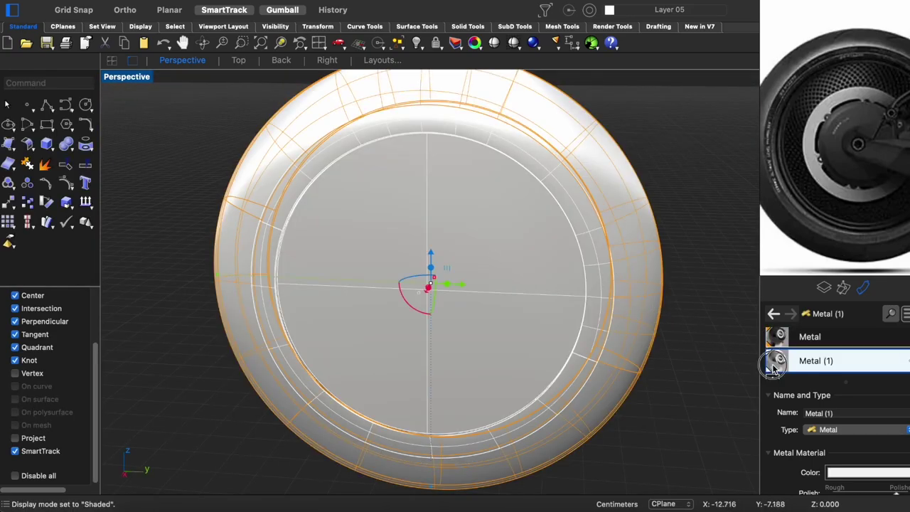
# Assign the Metal (1) material to the wheel and preview it rendered
pyautogui.click(615, 270)
pyautogui.moveTo(524, 320); pyautogui.dragTo(396, 313, button='right')
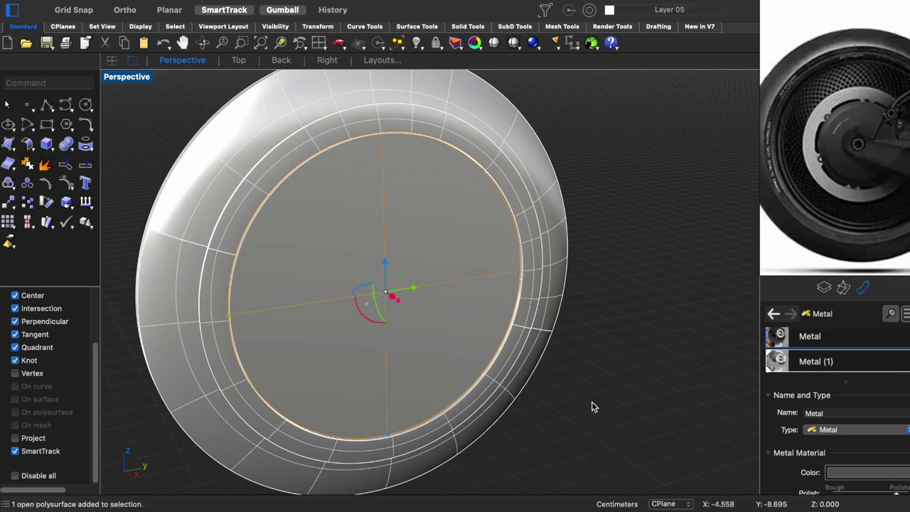
pyautogui.hotkey('ctrl', 'alt', 'r')
# Show the hidden bike parts again and review the wheel in Shaded display
pyautogui.hotkey('ctrl', 'alt', 'h')
pyautogui.moveTo(533, 331)
pyautogui.mouseDown(button='right')
pyautogui.moveTo(479, 349)
pyautogui.moveTo(374, 325)
pyautogui.moveTo(478, 318)
pyautogui.moveTo(433, 320)
pyautogui.moveTo(433, 344)
pyautogui.moveTo(451, 319)
pyautogui.moveTo(435, 323)
pyautogui.mouseUp(button='right')
pyautogui.scroll(5, 435, 323)
pyautogui.hotkey('ctrl', 'alt', 's')
pyautogui.moveTo(421, 285)
pyautogui.mouseDown(button='right')
pyautogui.moveTo(404, 325)
pyautogui.moveTo(443, 324)
pyautogui.mouseUp(button='right')
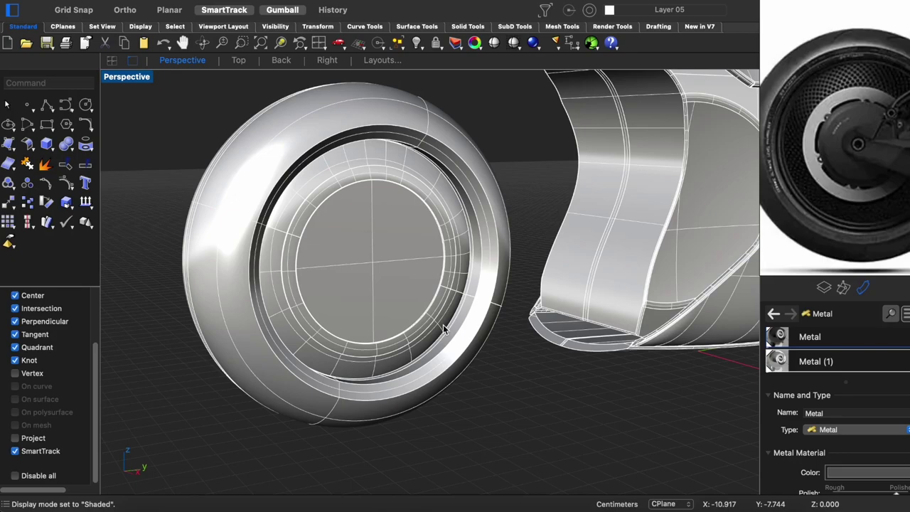
# Undo three times, reverting the Show and Gumball scale steps
pyautogui.hotkey('ctrl', 'z')
pyautogui.hotkey('ctrl', 'z')
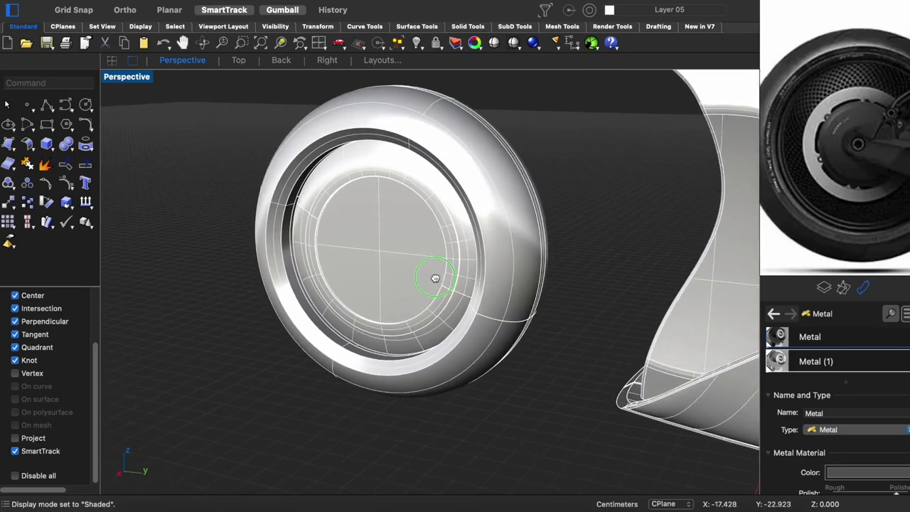
pyautogui.hotkey('ctrl', 'z')
pyautogui.hotkey('ctrl', 'z')
pyautogui.hotkey('ctrl', 'z')
pyautogui.hotkey('ctrl', 'z')
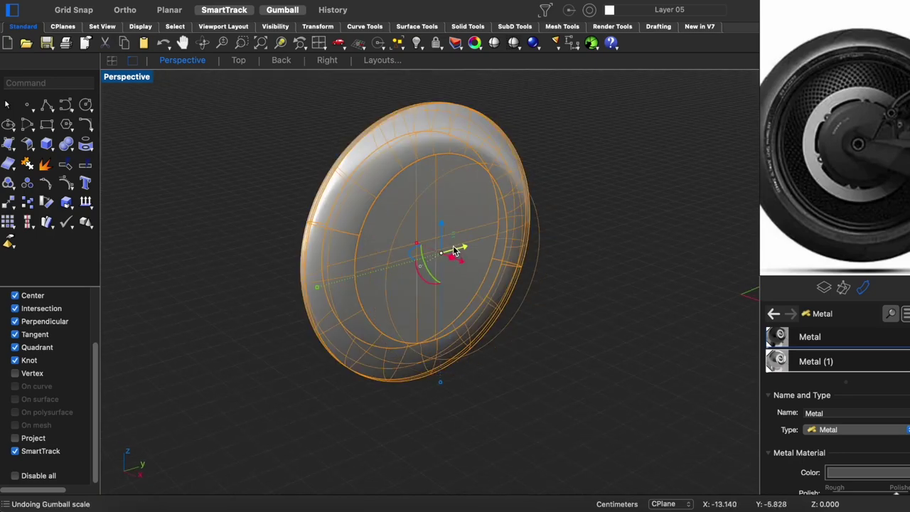
pyautogui.hotkey('ctrl', 'z')
pyautogui.hotkey('ctrl', 'z')
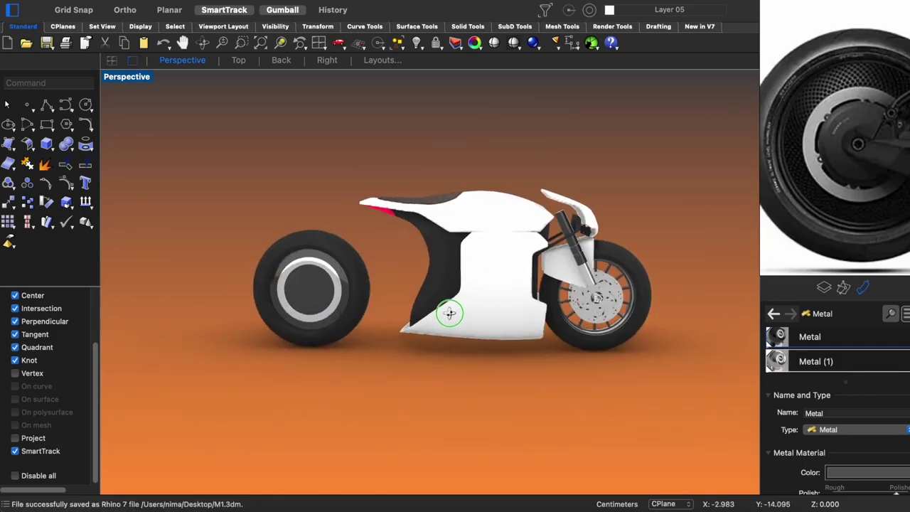
# Bring up the fork and caliper reference photo
pyautogui.moveTo(352, 318); pyautogui.dragTo(387, 315, button='right')
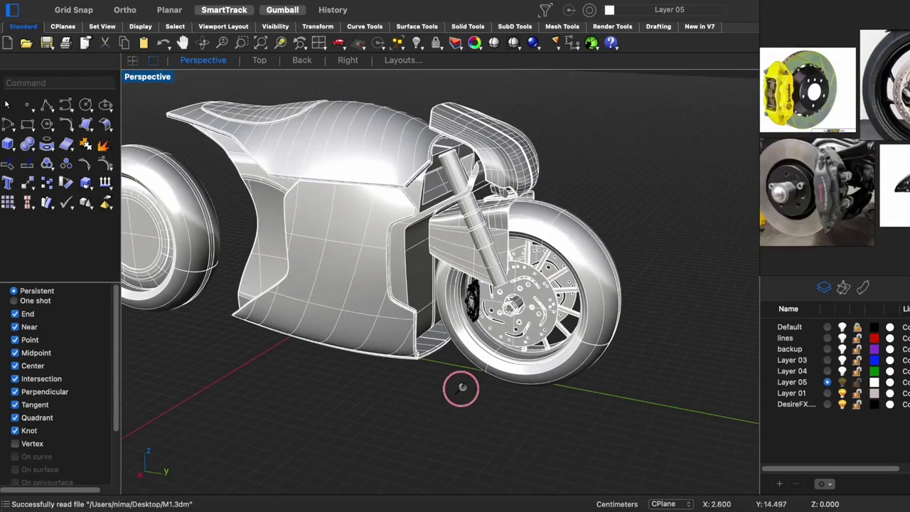
pyautogui.keyDown('shift'); pyautogui.moveTo(520, 361); pyautogui.dragTo(484, 348, button='right'); pyautogui.keyUp('shift')
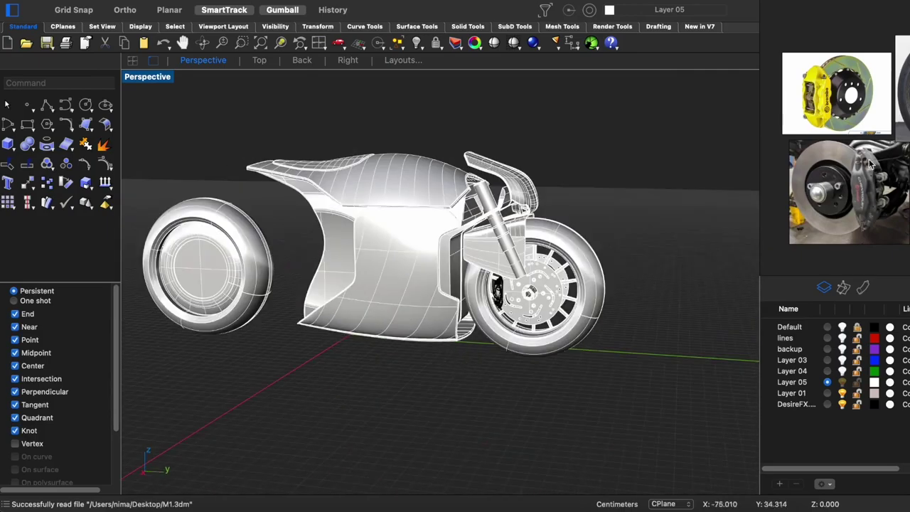
pyautogui.click(867, 193)
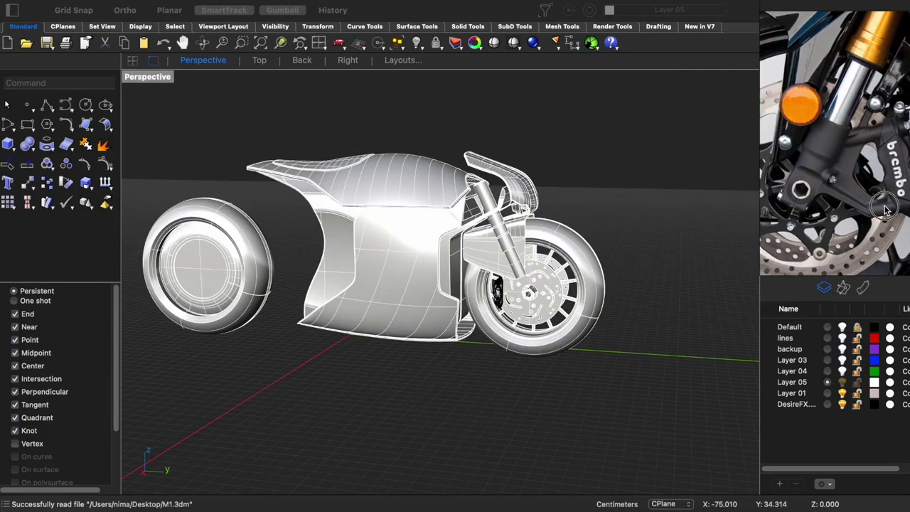
pyautogui.scroll(8, 498, 299)
# Select the front wheel spokes, caliper and wheel parts and hide the rest of the bike
pyautogui.click(398, 282)
pyautogui.moveTo(485, 292)
pyautogui.mouseDown(button='right')
pyautogui.moveTo(398, 282)
pyautogui.moveTo(505, 433)
pyautogui.mouseUp(button='right')
pyautogui.keyDown('shift'); pyautogui.click(435, 192); pyautogui.keyUp('shift')
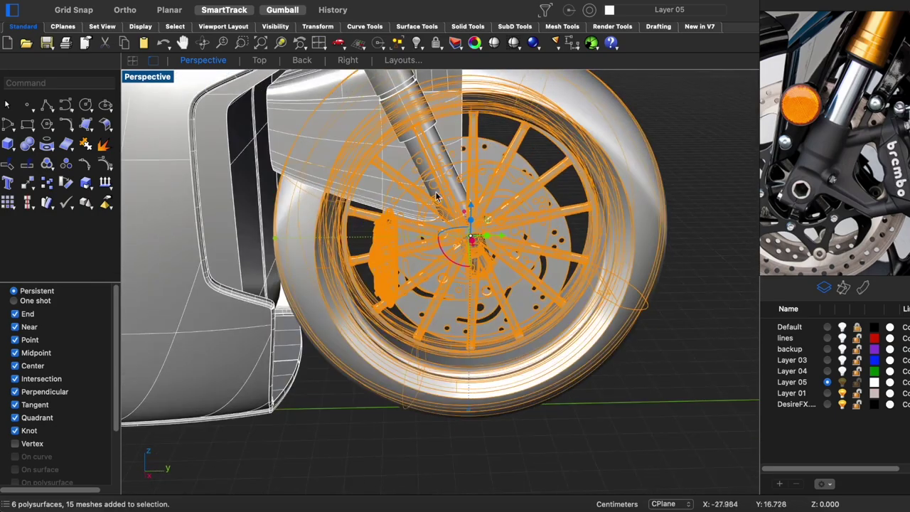
pyautogui.scroll(-5, 410, 98)
pyautogui.press('super+h')
pyautogui.moveTo(456, 235); pyautogui.dragTo(587, 266, button='right')
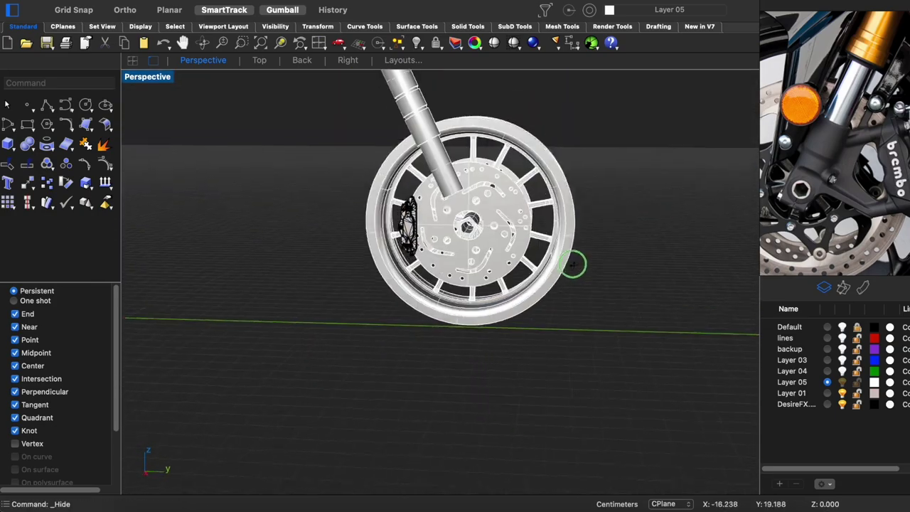
pyautogui.scroll(5, 517, 302)
# Hide the outer tyre and rim
pyautogui.click(650, 299)
pyautogui.press('super+h')
pyautogui.moveTo(423, 204); pyautogui.dragTo(459, 272, button='right')
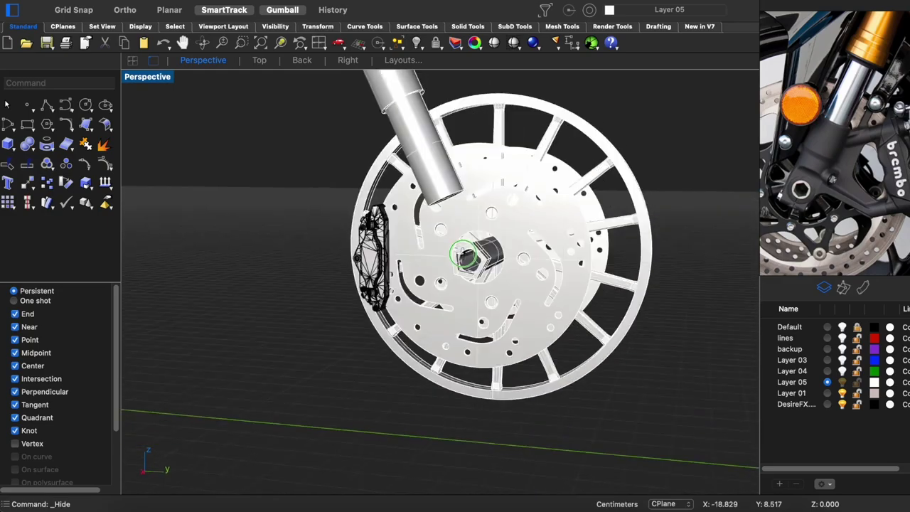
pyautogui.scroll(-5, 459, 273)
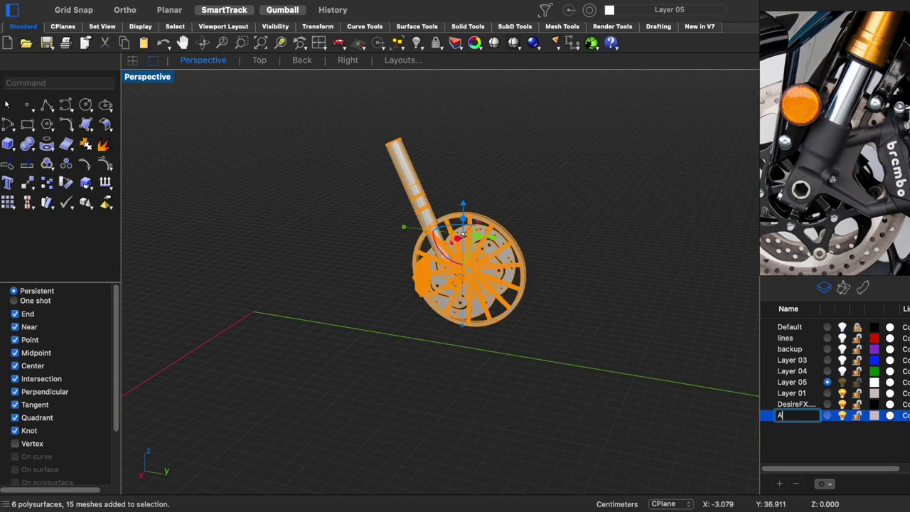
# Move the wheel parts onto layer A1 and set the layer colour to gray
pyautogui.click(725, 364)
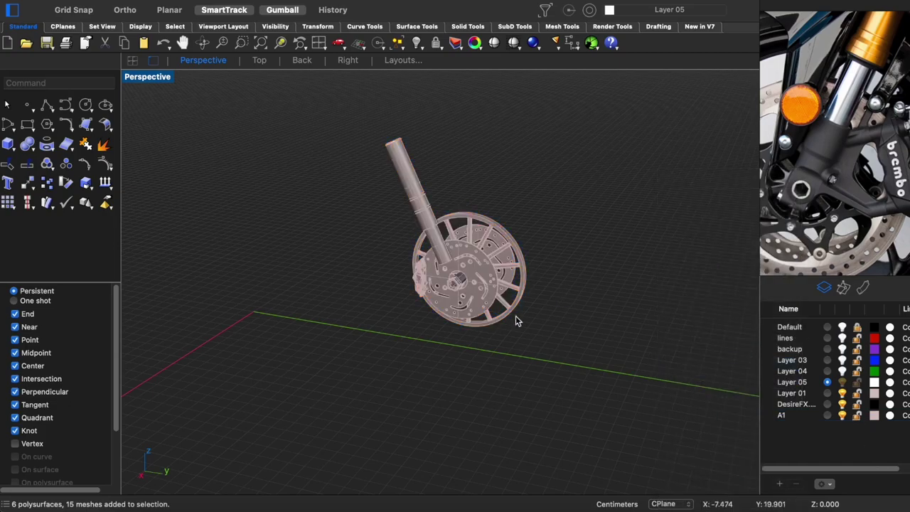
pyautogui.scroll(5, 516, 315)
pyautogui.click(874, 393)
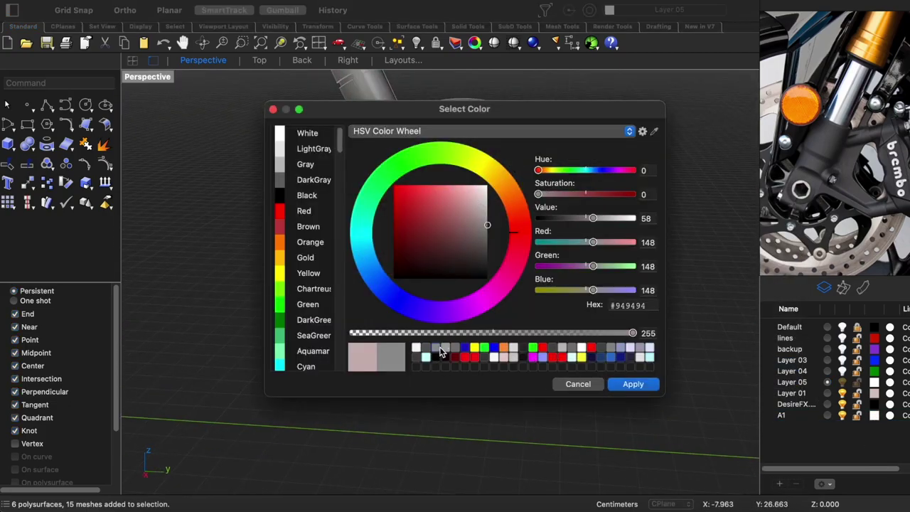
pyautogui.click(633, 384)
pyautogui.moveTo(522, 386); pyautogui.dragTo(571, 396, button='right')
# Hide the brake disc
pyautogui.scroll(3, 463, 302)
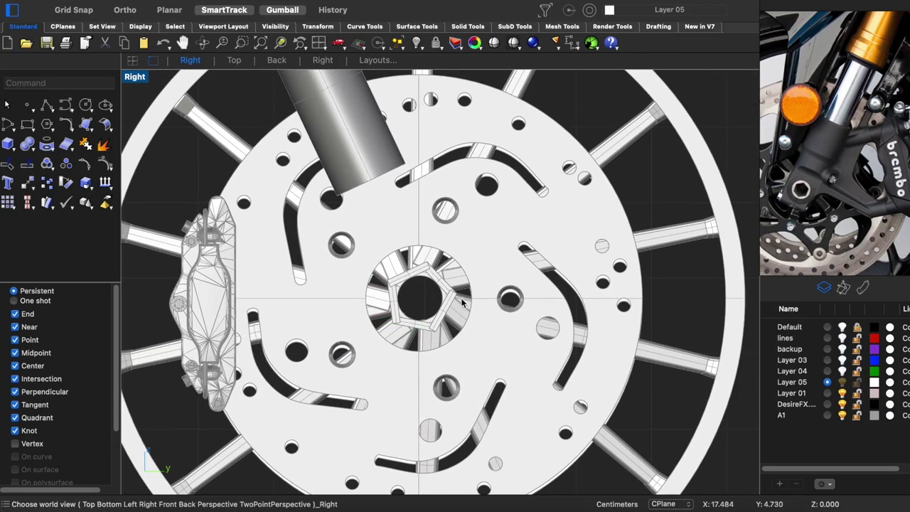
pyautogui.scroll(-2, 462, 302)
pyautogui.click(466, 307)
pyautogui.press('super+h')
# Align the gumball to the surface at the fork's lower end
pyautogui.click(465, 302)
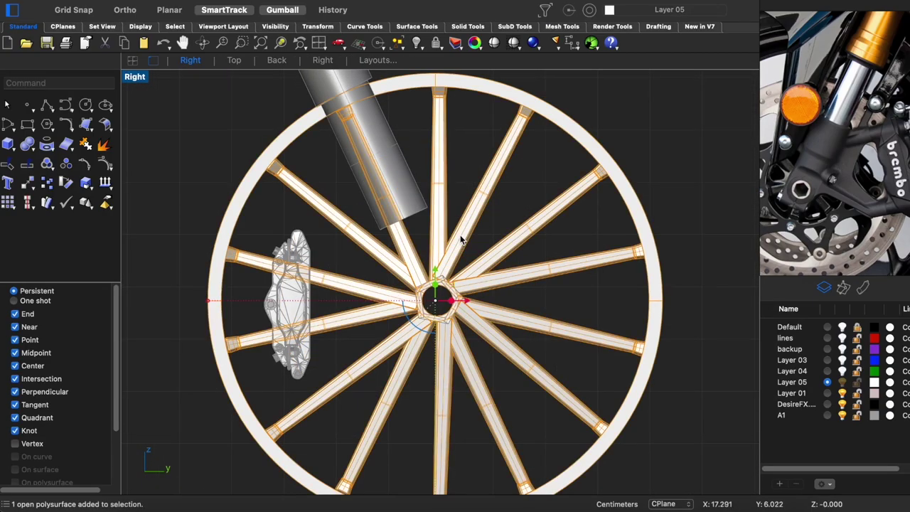
pyautogui.click(865, 165)
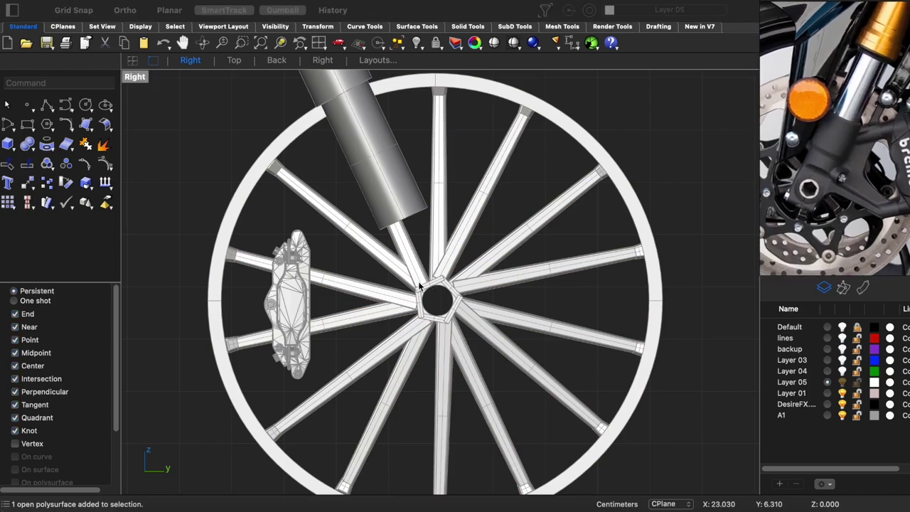
pyautogui.press('super+4')
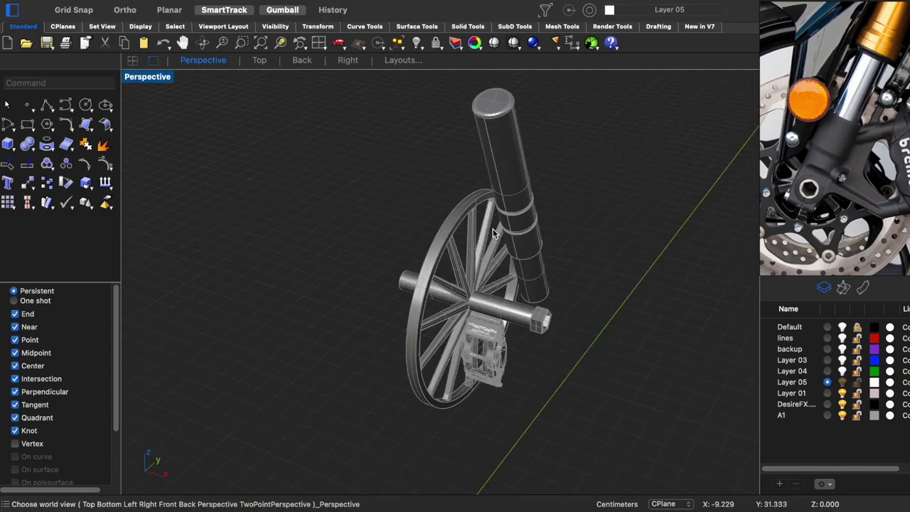
pyautogui.click(475, 304)
pyautogui.click(501, 254)
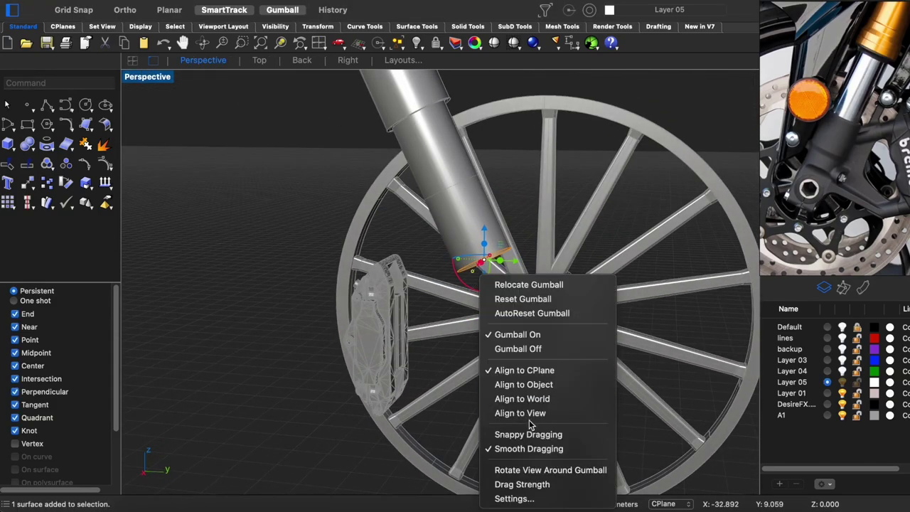
pyautogui.click(533, 384)
pyautogui.moveTo(482, 318); pyautogui.dragTo(483, 317)
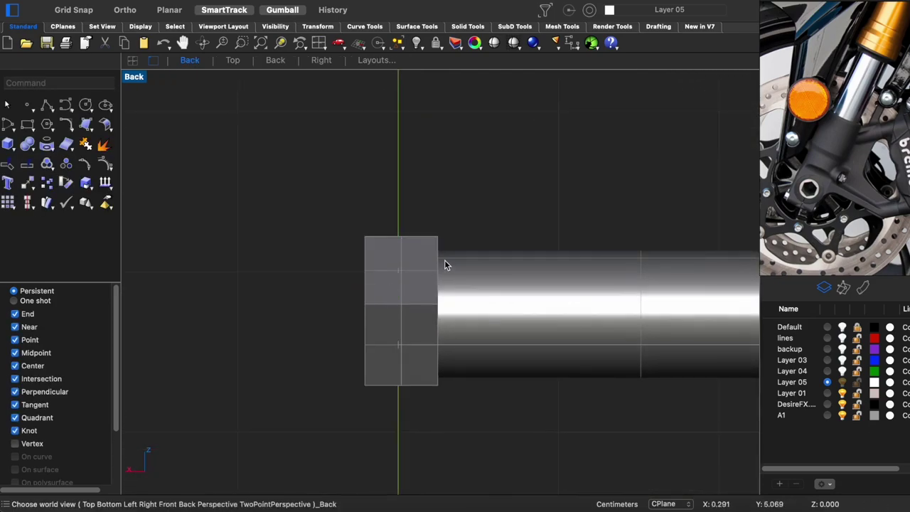
# Close the rectangular outline around the axle end at its starting corner
pyautogui.click(491, 223)
pyautogui.scroll(5, 490, 224)
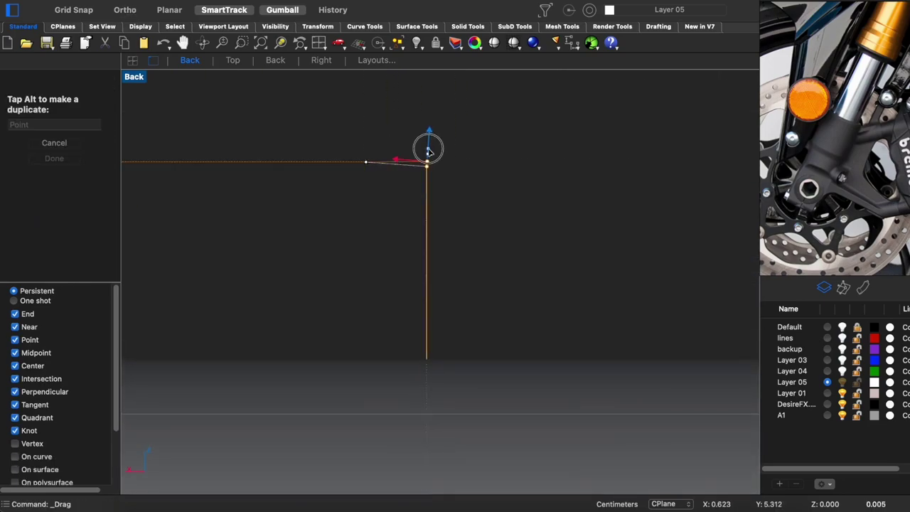
pyautogui.scroll(-3, 384, 228)
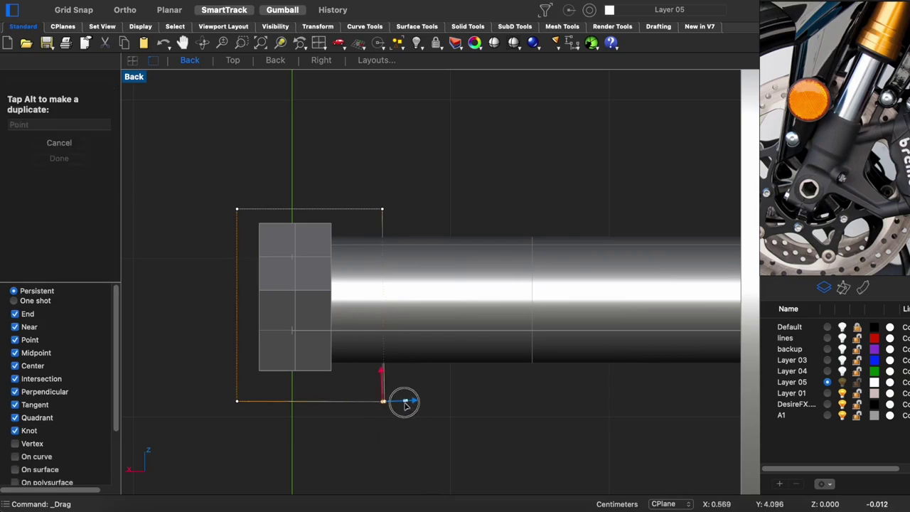
pyautogui.hotkey('ctrl', 'F4')
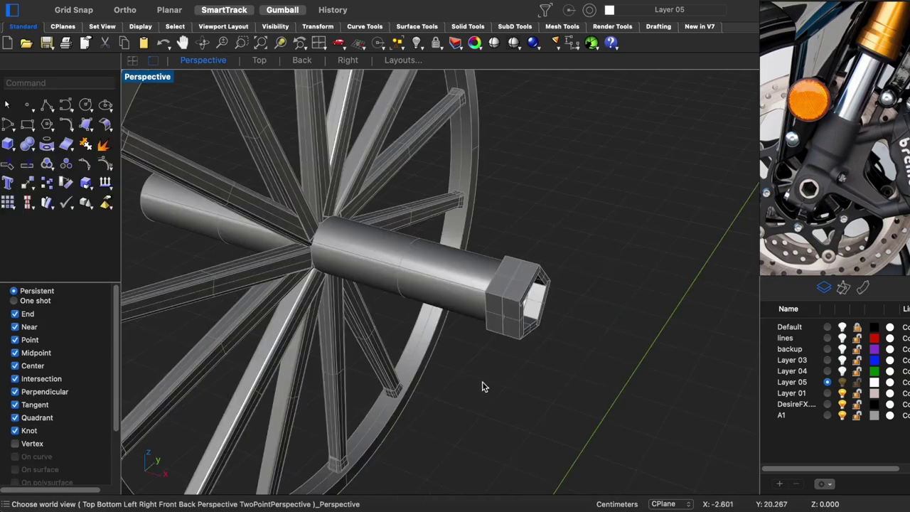
pyautogui.scroll(-5, 482, 386)
pyautogui.scroll(5, 458, 325)
pyautogui.moveTo(457, 325); pyautogui.dragTo(468, 372, button='right')
# Extrude the rectangle outline into a solid box
pyautogui.click(471, 320)
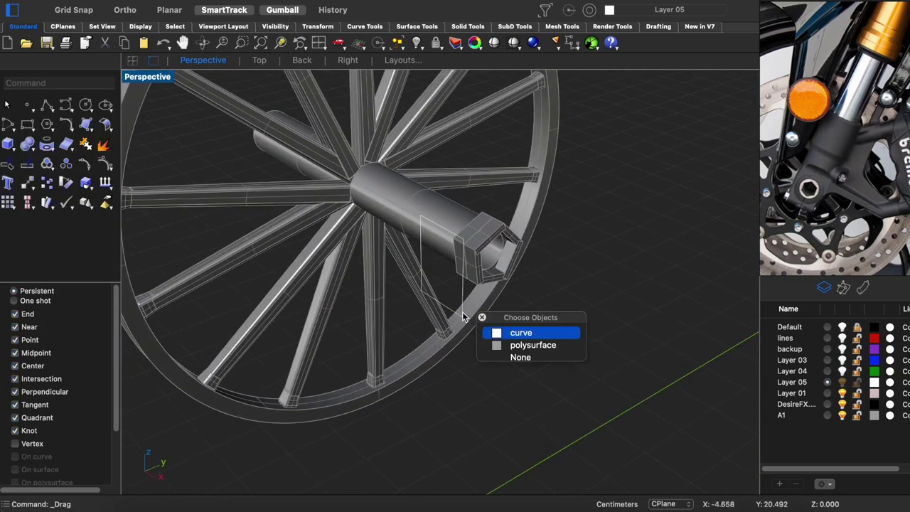
pyautogui.click(518, 331)
pyautogui.moveTo(539, 282); pyautogui.dragTo(399, 295)
pyautogui.moveTo(399, 295)
pyautogui.mouseDown(button='right')
pyautogui.moveTo(360, 325)
pyautogui.moveTo(422, 346)
pyautogui.mouseUp(button='right')
# Fillet all box edges at 0.070 with FilletEdge, then show the hidden wheel, disc and fork
pyautogui.write('FilletEdge')
pyautogui.press('Return')
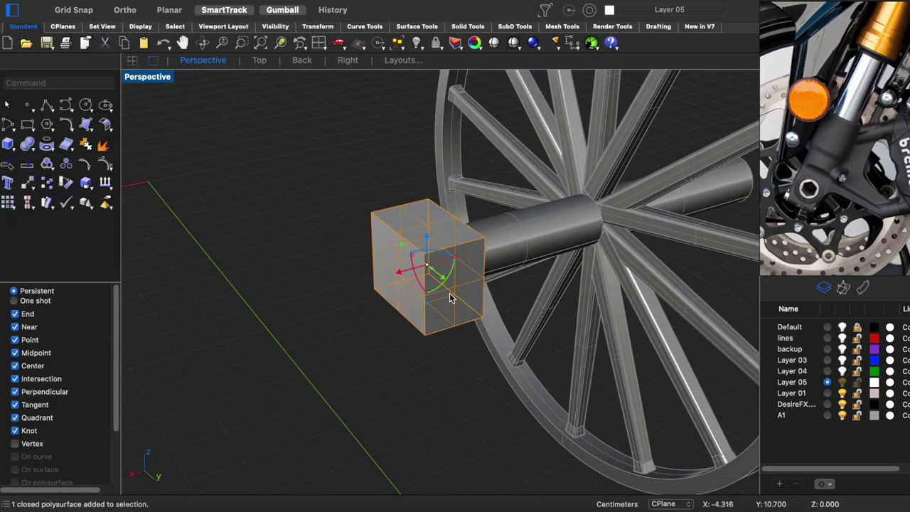
pyautogui.moveTo(461, 112); pyautogui.dragTo(372, 387)
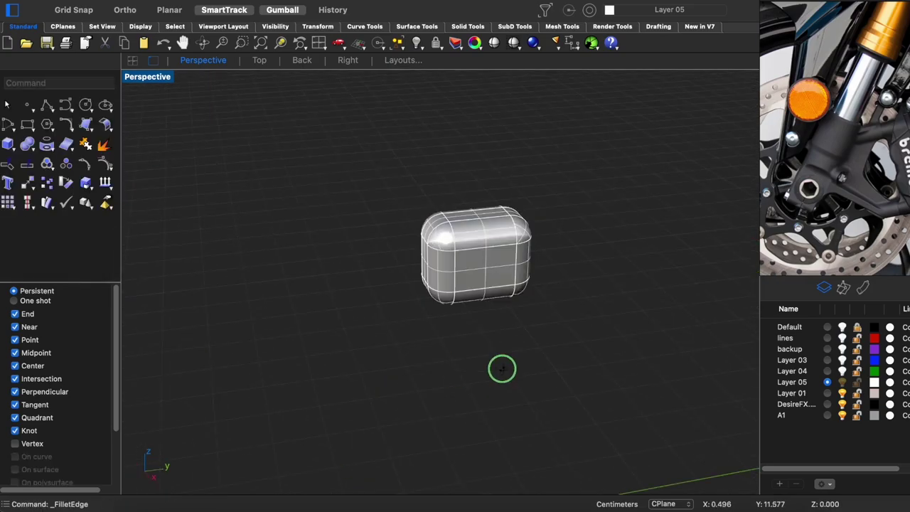
pyautogui.moveTo(502, 368)
pyautogui.mouseDown(button='right')
pyautogui.moveTo(459, 378)
pyautogui.moveTo(355, 346)
pyautogui.mouseUp(button='right')
pyautogui.hotkey('ctrl', 'alt', 'h')
# Isolate the rounded box to inspect it, then show the wheel parts again
pyautogui.scroll(3, 388, 269)
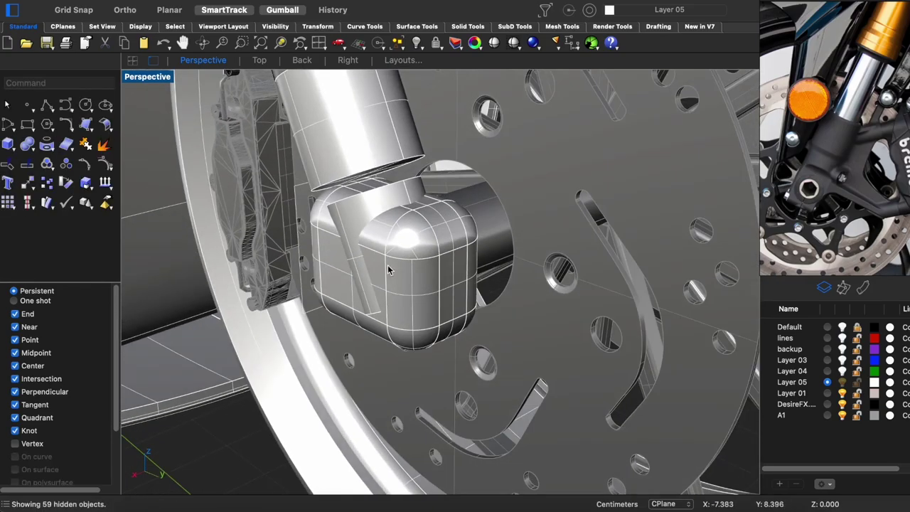
pyautogui.moveTo(388, 269); pyautogui.dragTo(463, 295, button='right')
pyautogui.click(463, 294)
pyautogui.hotkey('ctrl', 'shift', 'h')
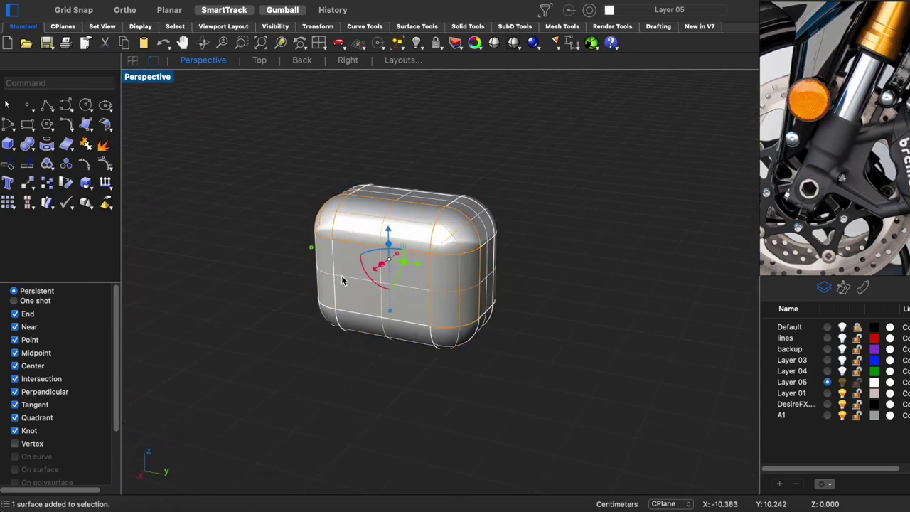
pyautogui.moveTo(342, 290); pyautogui.dragTo(448, 298, button='right')
pyautogui.hotkey('ctrl', 'alt', 'h')
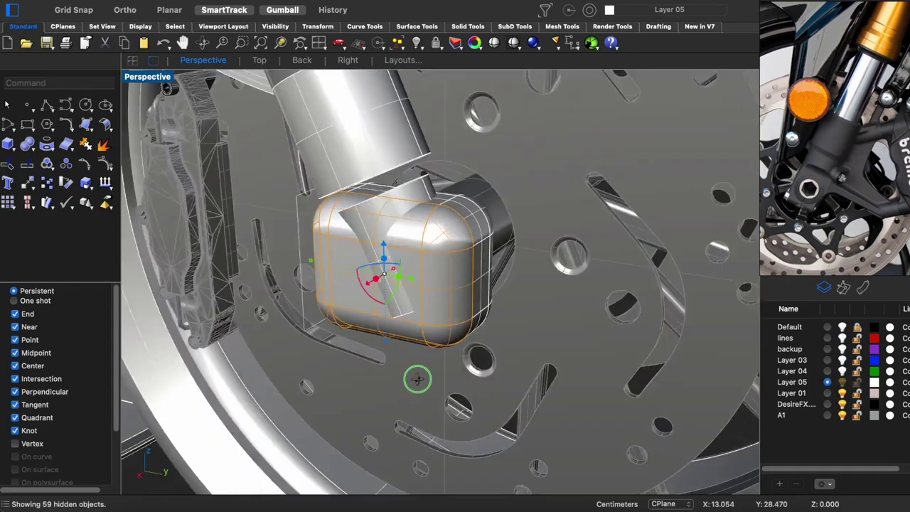
# Move the box under the fork tube beside the disc and align the gumball to it
pyautogui.moveTo(416, 378); pyautogui.dragTo(416, 335)
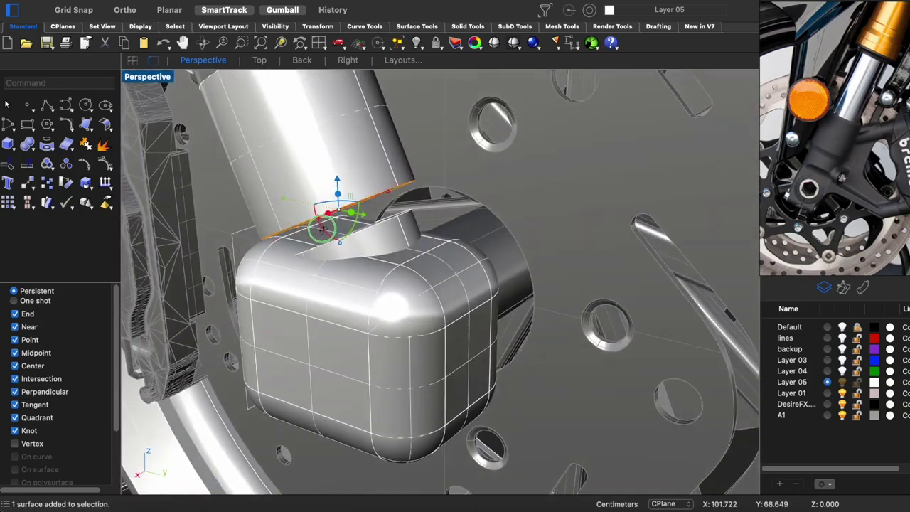
pyautogui.click(339, 211)
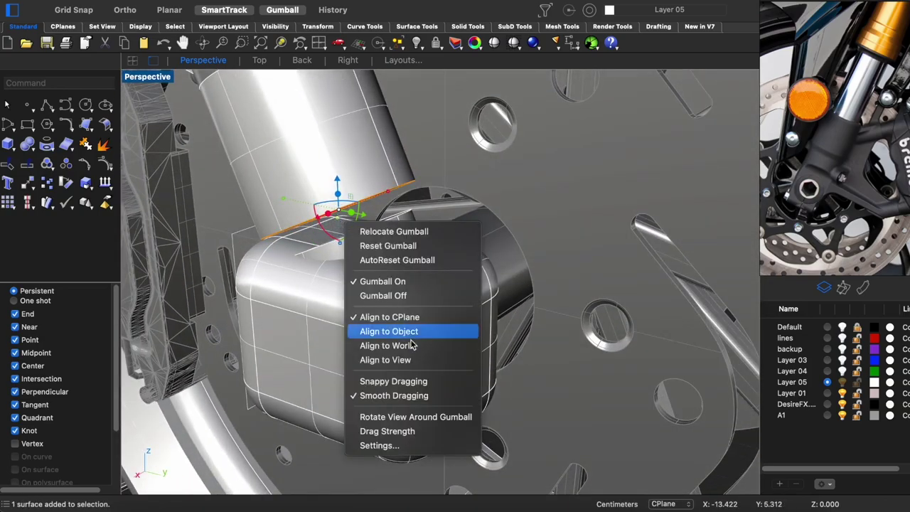
pyautogui.click(416, 334)
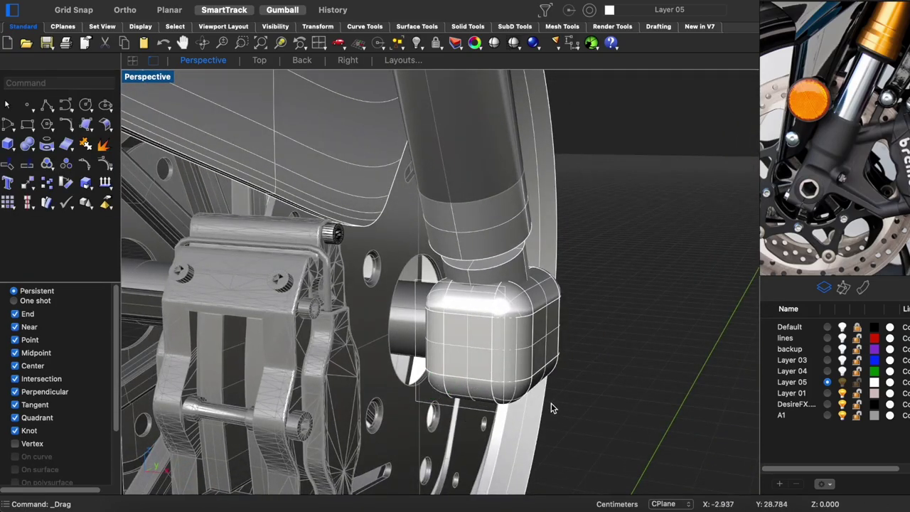
pyautogui.moveTo(552, 408); pyautogui.dragTo(529, 339, button='right')
pyautogui.moveTo(527, 375); pyautogui.dragTo(405, 391, button='right')
# Extrude the cylinder stub's top face up toward the fork tube
pyautogui.scroll(5, 415, 320)
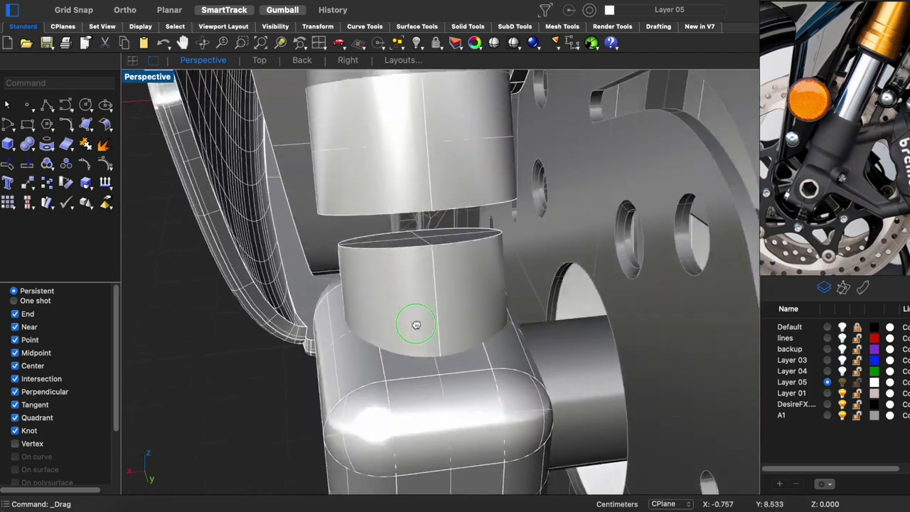
pyautogui.keyDown('ctrl'); pyautogui.keyDown('shift'); pyautogui.click(451, 319); pyautogui.keyUp('shift'); pyautogui.keyUp('ctrl')
pyautogui.moveTo(450, 319); pyautogui.dragTo(434, 227)
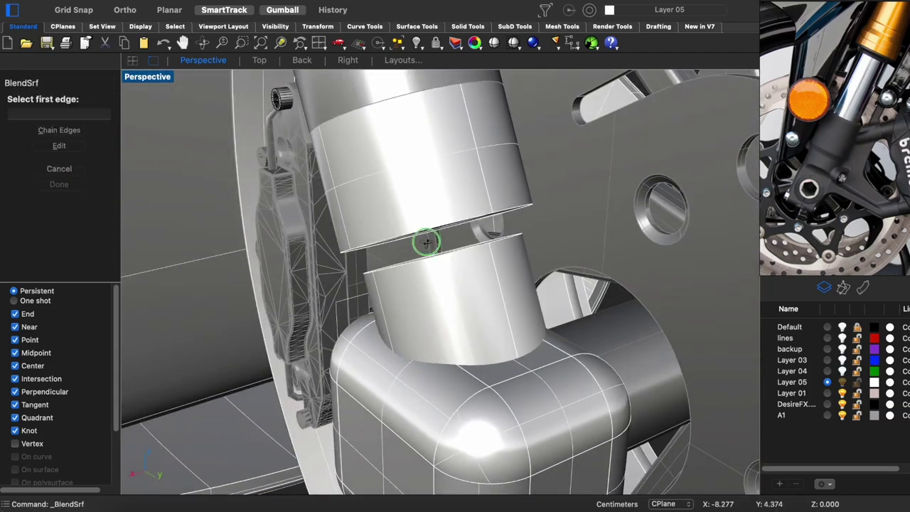
# Blend the cylinder stub to the fork tube with tangency at both edges, then zoom out to review
pyautogui.click(431, 180)
pyautogui.click(498, 201)
pyautogui.press('Return')
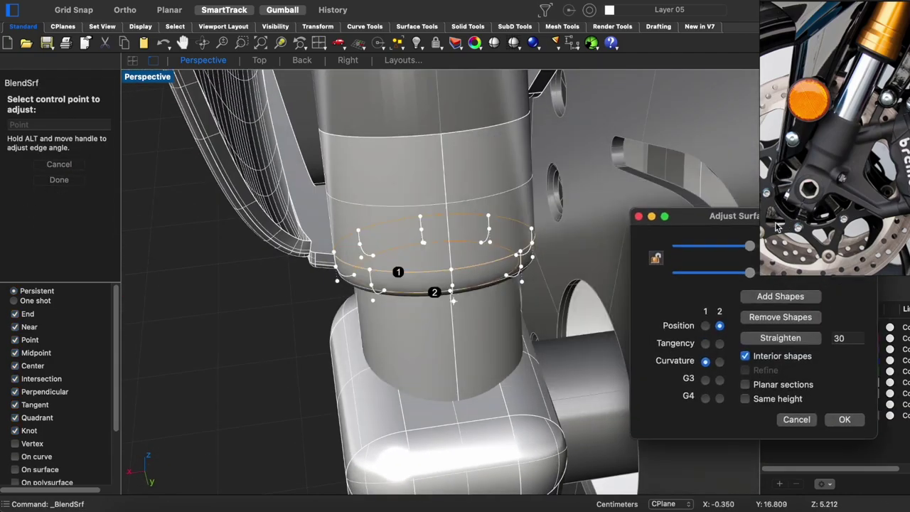
pyautogui.click(720, 345)
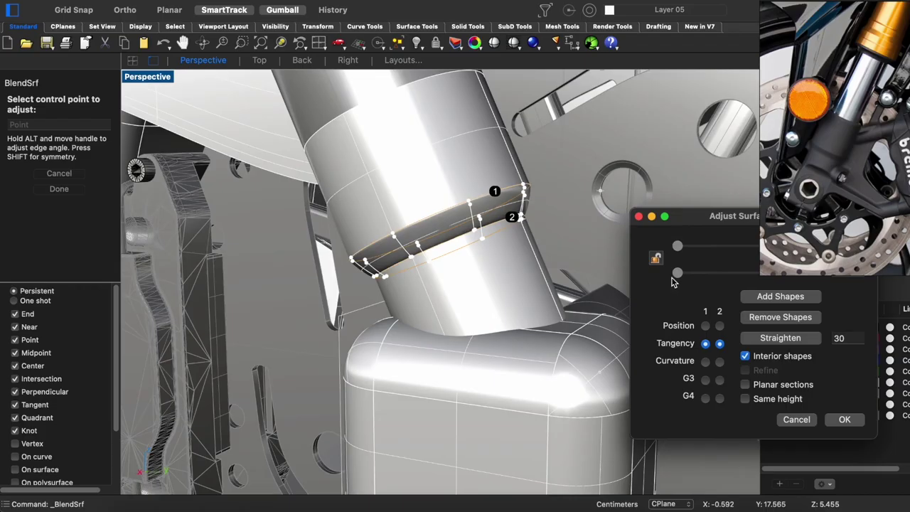
pyautogui.press('Return')
pyautogui.scroll(-3, 427, 271)
pyautogui.scroll(-3, 458, 284)
pyautogui.scroll(-5, 481, 349)
pyautogui.scroll(-3, 460, 368)
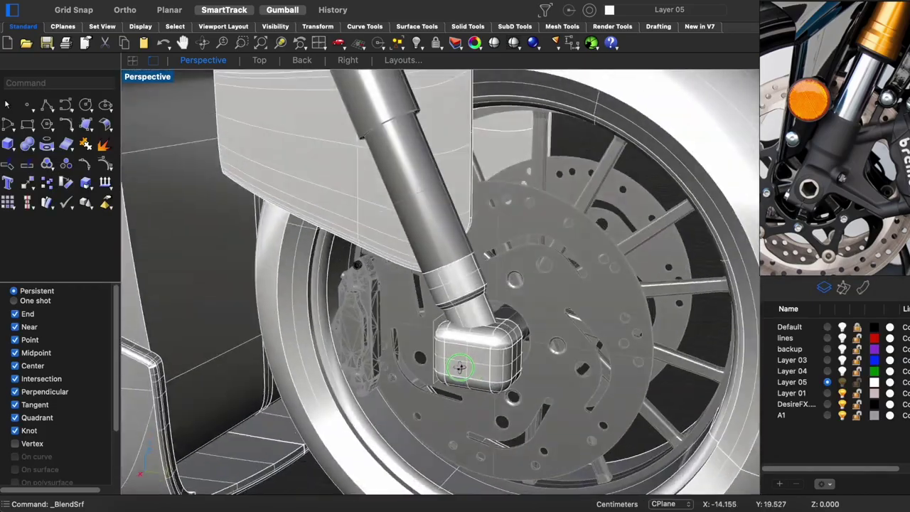
pyautogui.scroll(3, 463, 320)
# Select the blend ring on the fork tube and preview it in Rendered display, then go back to Shaded
pyautogui.scroll(3, 490, 270)
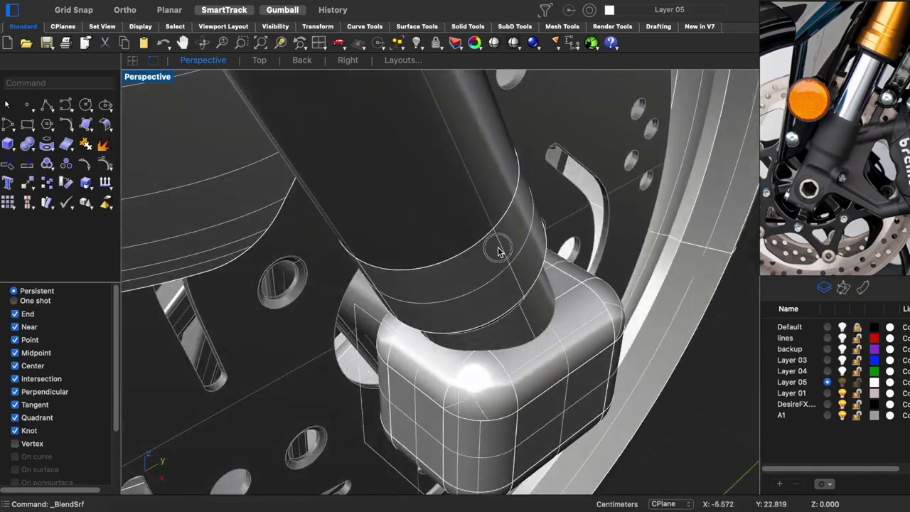
pyautogui.click(497, 251)
pyautogui.scroll(-3, 463, 284)
pyautogui.hotkey('ctrl', 'alt', 'r')
pyautogui.hotkey('ctrl', 'alt', 's')
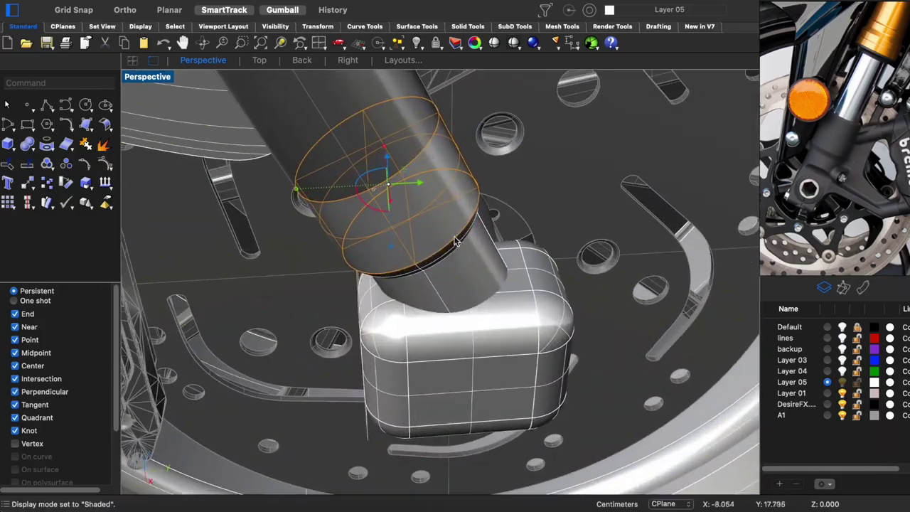
# Add the lower tube section to the selection and slide both parts along the fork with the Gumball
pyautogui.moveTo(456, 242); pyautogui.dragTo(398, 213, button='right')
pyautogui.keyDown('shift'); pyautogui.click(398, 213); pyautogui.keyUp('shift')
pyautogui.keyDown('shift'); pyautogui.moveTo(384, 235); pyautogui.dragTo(371, 246); pyautogui.keyUp('shift')
pyautogui.moveTo(376, 244); pyautogui.dragTo(5, 104, button='right')
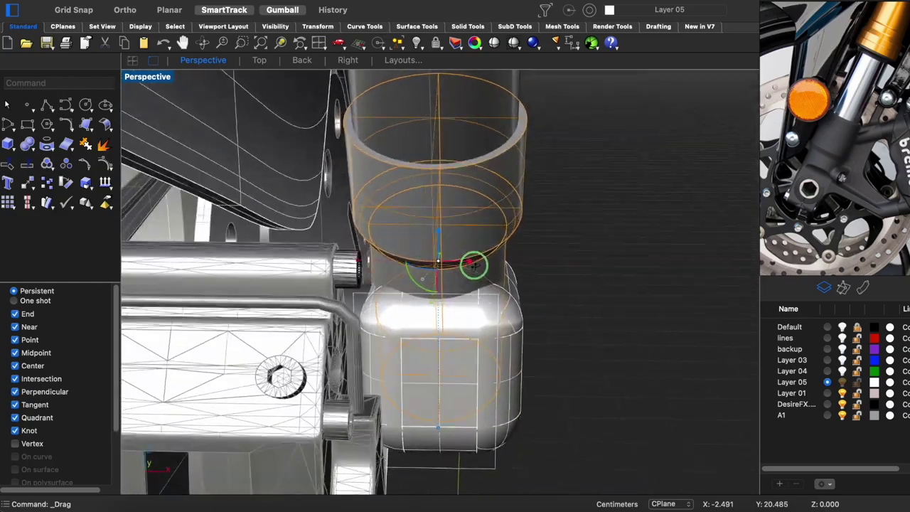
pyautogui.moveTo(455, 284); pyautogui.dragTo(497, 335, button='right')
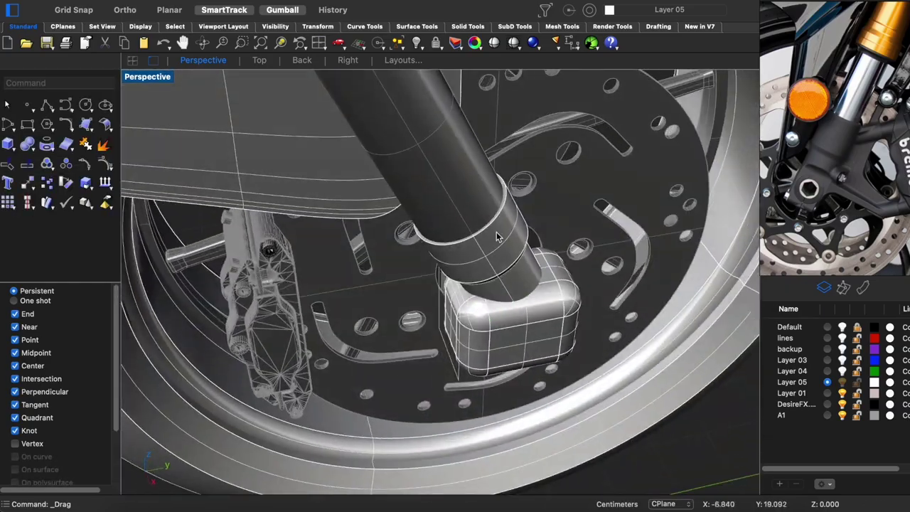
# Select the fork tube cylinder, then check the fork lower in Rendered display before returning to Shaded
pyautogui.click(498, 237)
pyautogui.hotkey('ctrl', 'alt', 'r')
pyautogui.scroll(-3, 522, 261)
pyautogui.scroll(2, 532, 276)
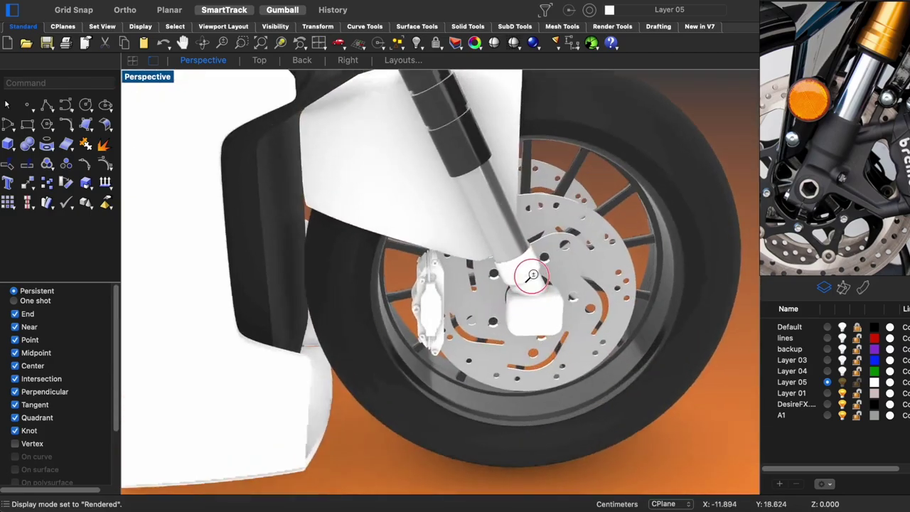
pyautogui.scroll(2, 533, 275)
pyautogui.scroll(3, 534, 242)
pyautogui.scroll(2, 532, 247)
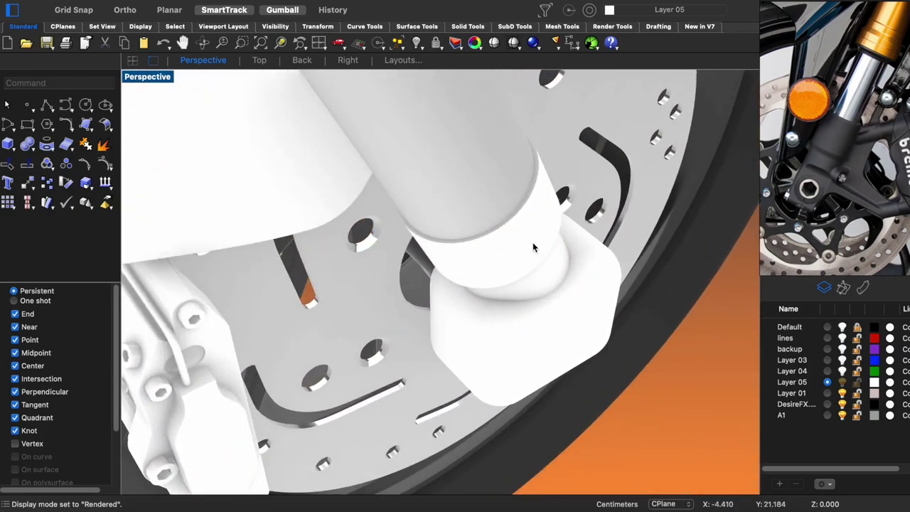
pyautogui.hotkey('ctrl', 'alt', 's')
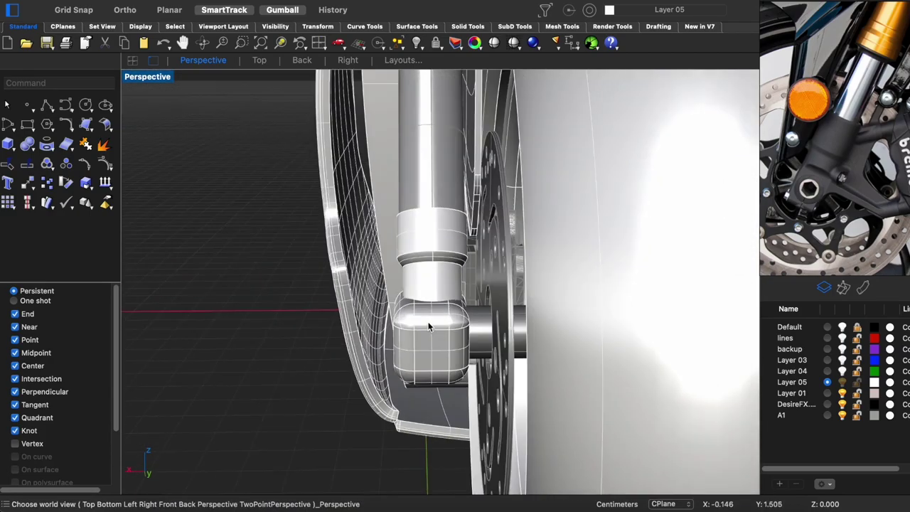
# Select the axle block and inspect it front-on in wireframe, then return to Shaded
pyautogui.click(462, 315)
pyautogui.moveTo(463, 315); pyautogui.dragTo(522, 302)
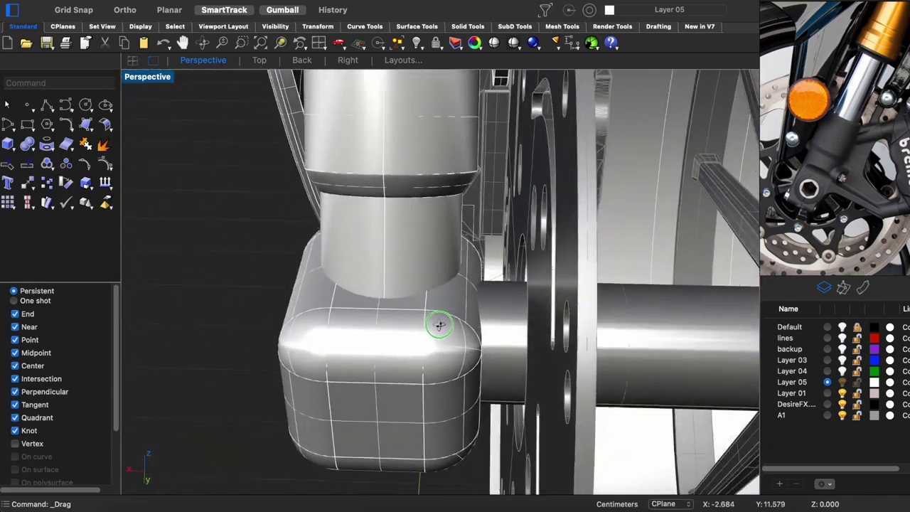
pyautogui.moveTo(522, 302); pyautogui.dragTo(431, 317, button='right')
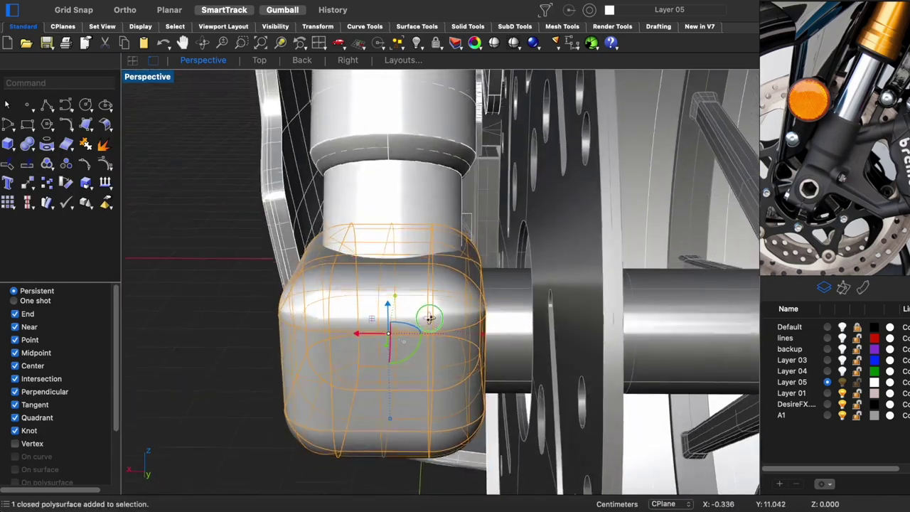
pyautogui.moveTo(431, 318); pyautogui.dragTo(365, 334)
pyautogui.moveTo(219, 362); pyautogui.dragTo(448, 294, button='right')
pyautogui.hotkey('ctrl', 'alt', 'w')
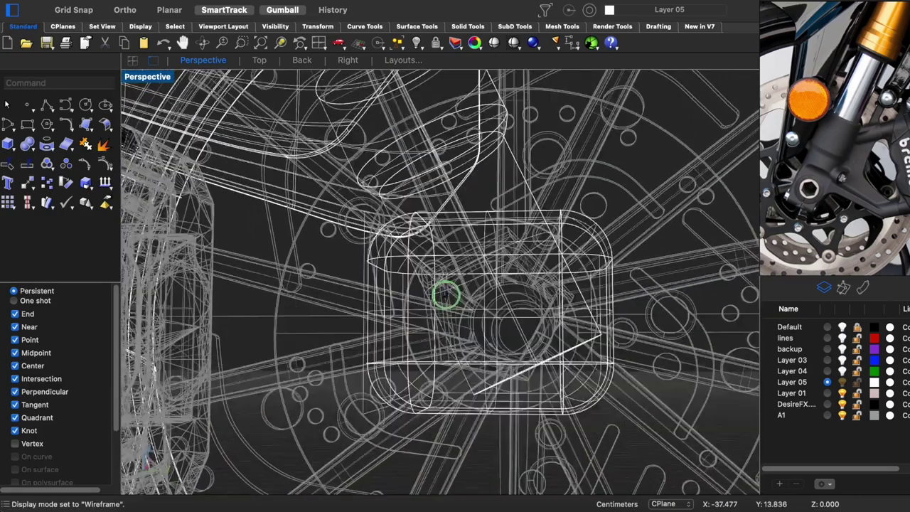
pyautogui.scroll(5, 456, 300)
pyautogui.hotkey('ctrl', 'alt', 's')
# Isolate the axle block and neck cylinder by hiding all unselected objects
pyautogui.click(416, 365)
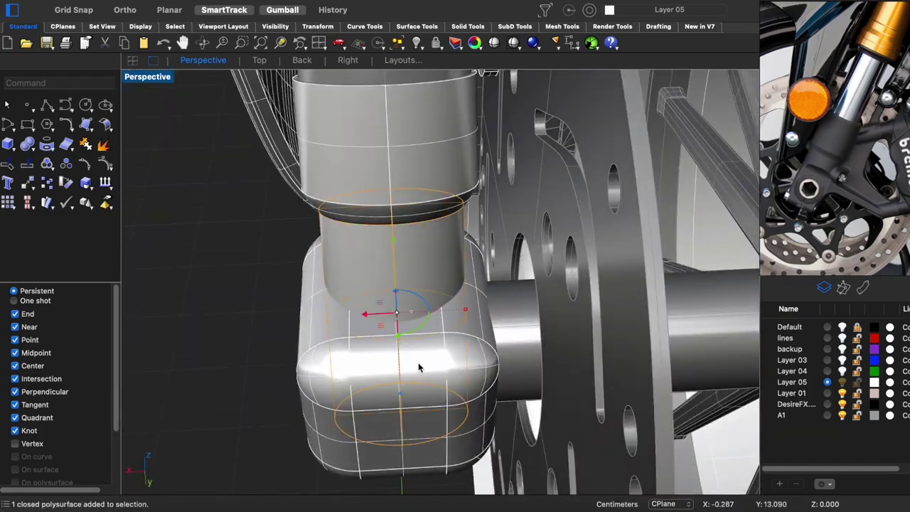
pyautogui.hotkey('ctrl', 'shift', 'h')
pyautogui.scroll(-5, 548, 333)
pyautogui.scroll(5, 406, 270)
pyautogui.press('Escape')
# Fillet the cylinder–block joint edge at 0.05 with FilletEdge, then undo the failed fillet
pyautogui.write('FilletEdge')
pyautogui.press('Return')
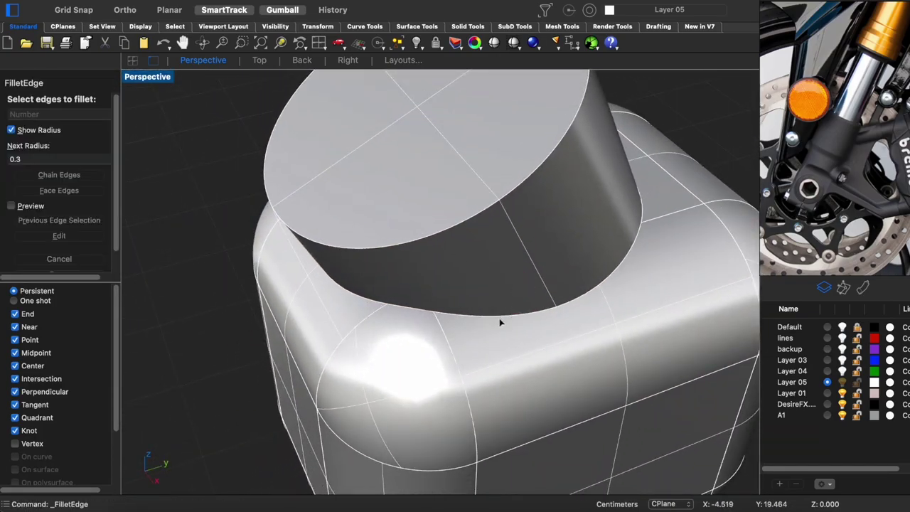
pyautogui.scroll(-2, 471, 340)
pyautogui.click(471, 339)
pyautogui.moveTo(472, 340); pyautogui.dragTo(593, 413, button='right')
pyautogui.press('Return')
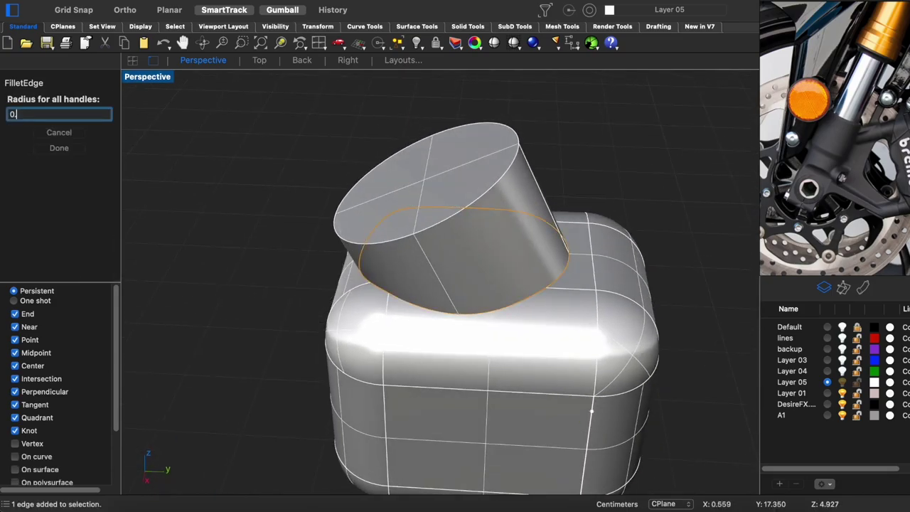
pyautogui.moveTo(369, 281)
pyautogui.mouseDown(button='right')
pyautogui.moveTo(571, 372)
pyautogui.moveTo(503, 267)
pyautogui.mouseUp(button='right')
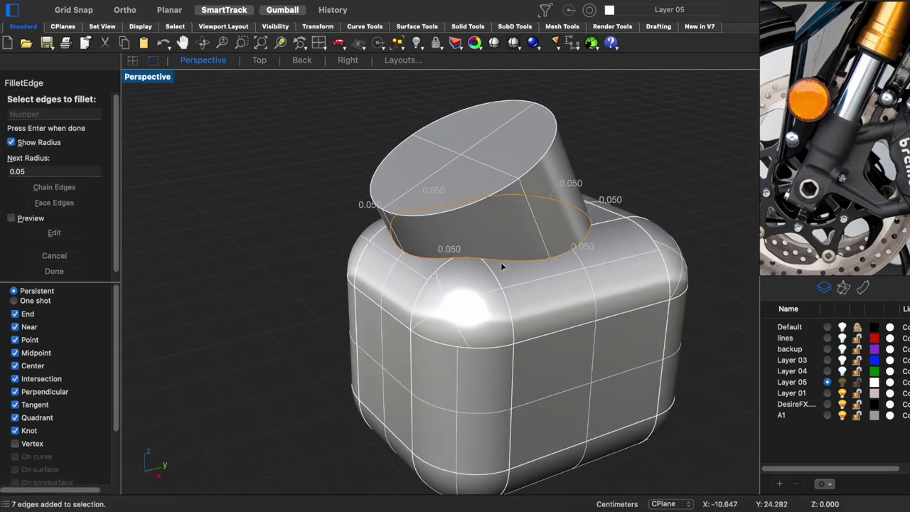
pyautogui.press('Return')
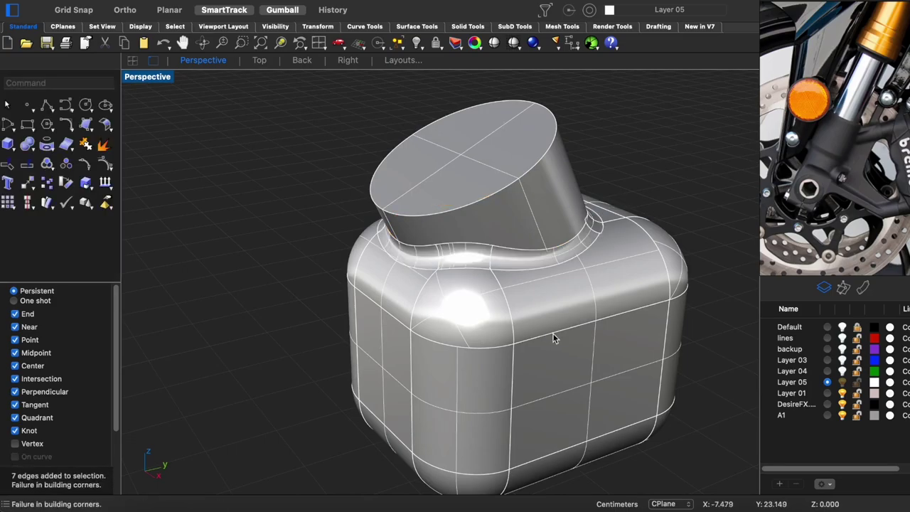
pyautogui.moveTo(553, 335)
pyautogui.mouseDown(button='right')
pyautogui.moveTo(463, 334)
pyautogui.moveTo(561, 331)
pyautogui.moveTo(526, 320)
pyautogui.moveTo(521, 343)
pyautogui.moveTo(507, 342)
pyautogui.mouseUp(button='right')
pyautogui.hotkey('ctrl', 'z')
# Retry the fillet on the cylinder–block joint edge at 0.08
pyautogui.press('Return')
pyautogui.click(524, 276)
pyautogui.press('Return')
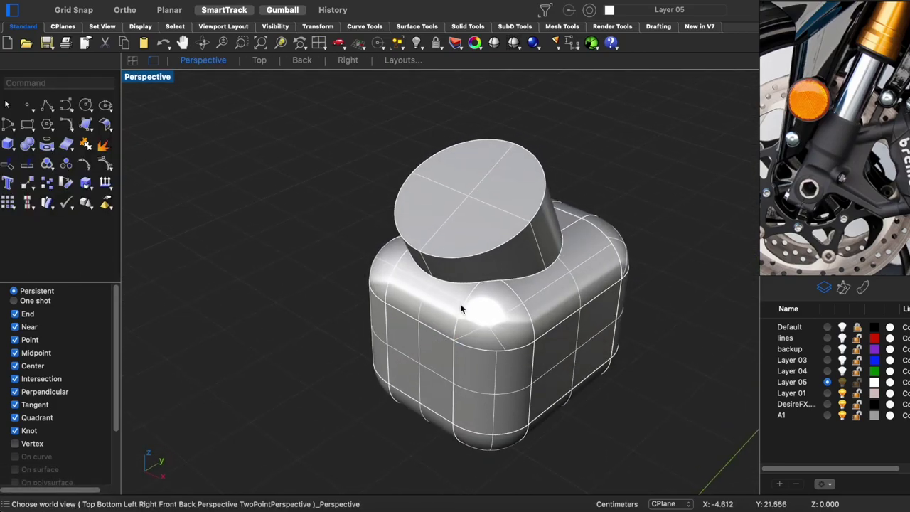
# In the side views, place the cutting line across the neck base along the block's top
pyautogui.press('Escape')
pyautogui.moveTo(529, 244)
pyautogui.mouseDown(button='right')
pyautogui.moveTo(463, 270)
pyautogui.moveTo(504, 266)
pyautogui.moveTo(476, 260)
pyautogui.moveTo(470, 270)
pyautogui.moveTo(470, 258)
pyautogui.mouseUp(button='right')
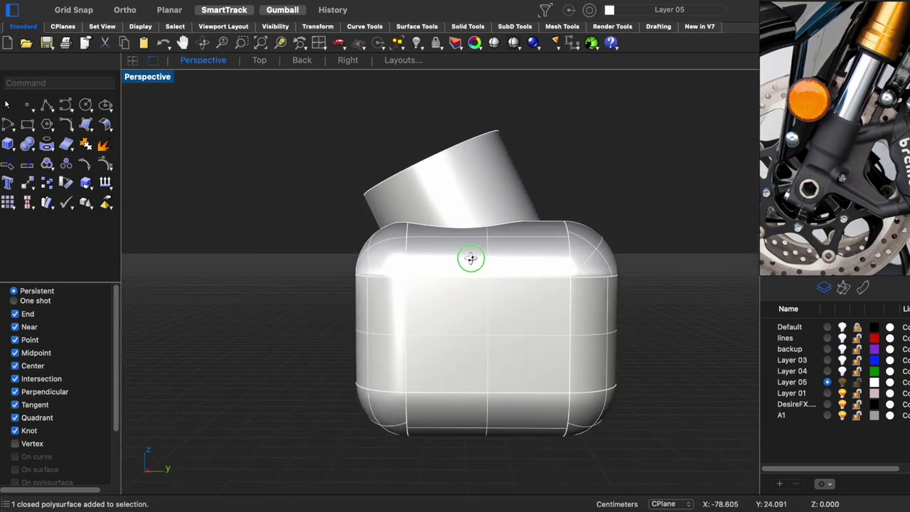
pyautogui.press('F3')
pyautogui.scroll(3, 380, 263)
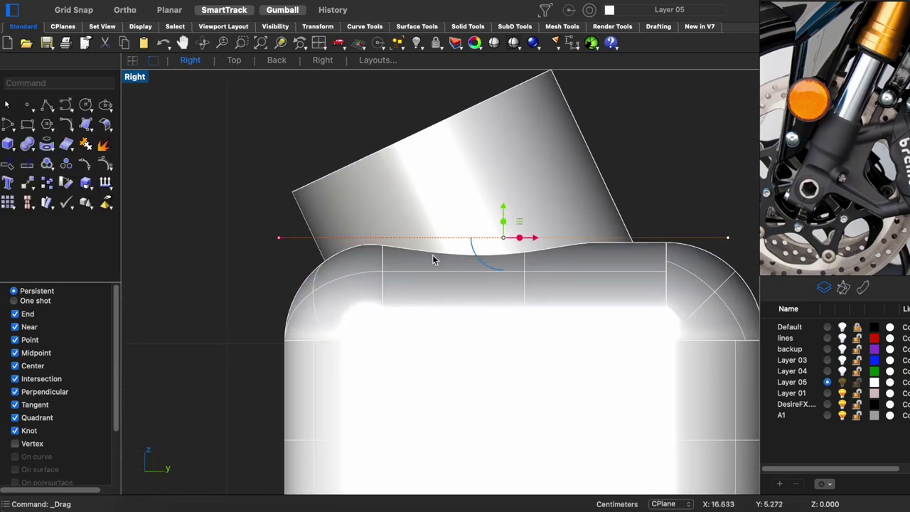
pyautogui.press('F4')
pyautogui.moveTo(435, 260); pyautogui.dragTo(356, 235, button='right')
pyautogui.press('F3')
pyautogui.moveTo(502, 237); pyautogui.dragTo(503, 237)
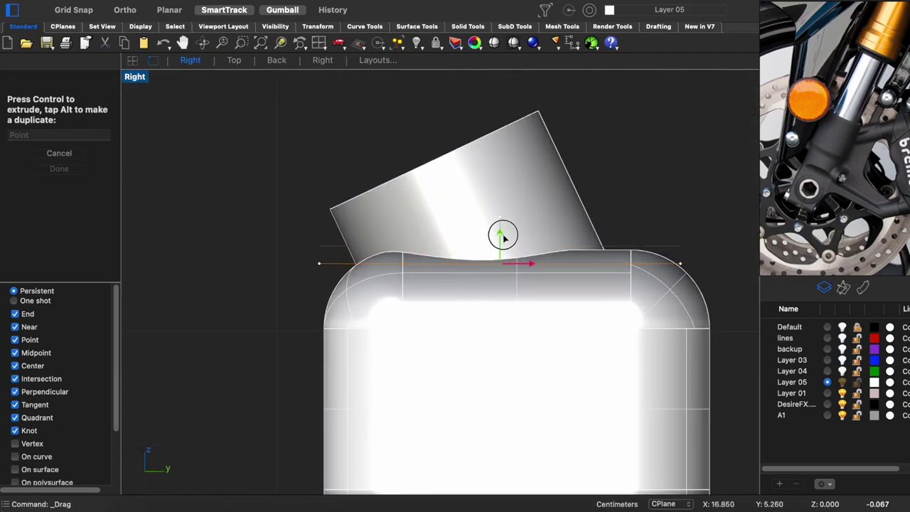
# Copy a second cutting line just above the first and split the axle block with both lines
pyautogui.click(507, 328)
pyautogui.write('split')
pyautogui.press('Return')
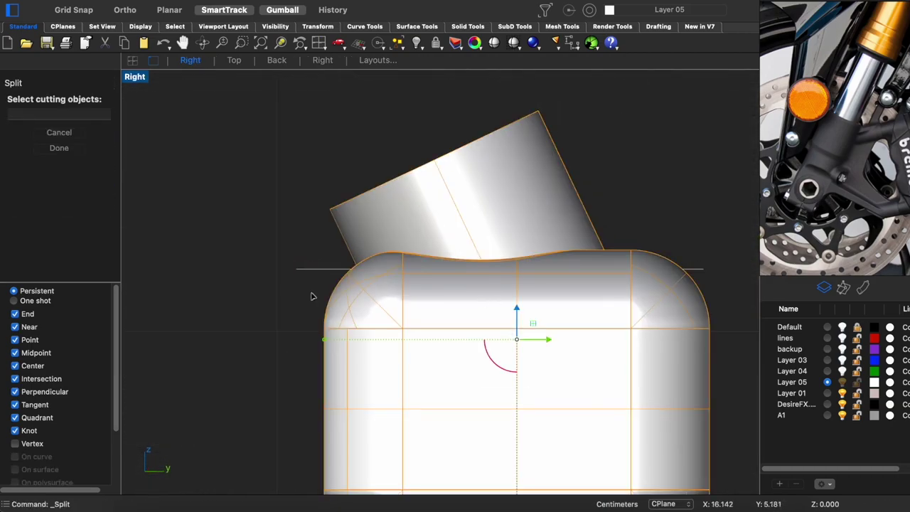
pyautogui.moveTo(500, 246); pyautogui.dragTo(499, 218)
pyautogui.click(507, 328)
pyautogui.write('split')
pyautogui.press('Return')
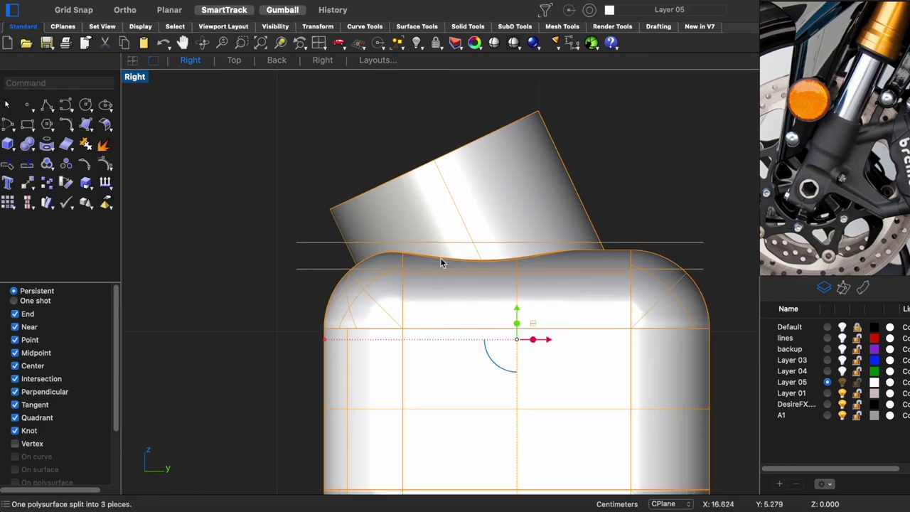
# Delete the strip between the two cuts and return to the perspective view
pyautogui.click(441, 261)
pyautogui.press('Delete')
pyautogui.press('F4')
pyautogui.moveTo(514, 270); pyautogui.dragTo(547, 285, button='right')
# Start a BlendSrf between the block opening edge and the neck cylinder's bottom edge
pyautogui.write('blendsrf')
pyautogui.press('Return')
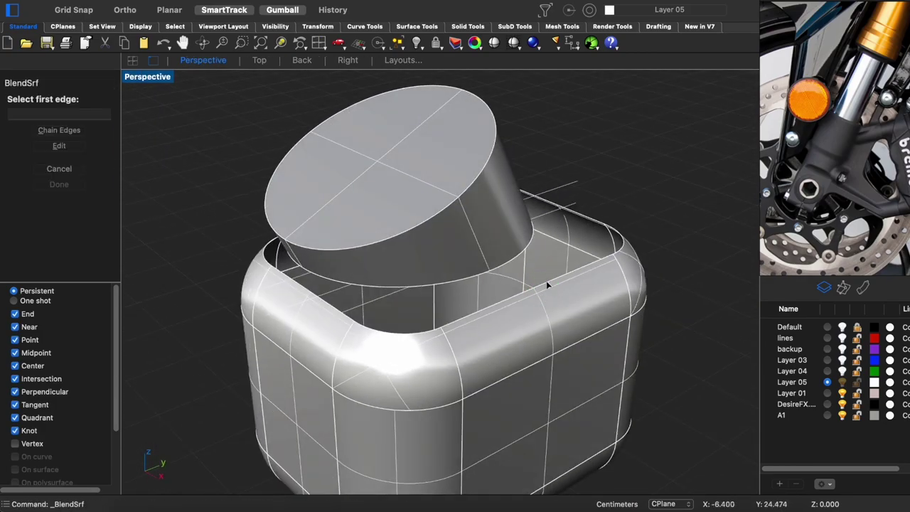
pyautogui.click(548, 284)
pyautogui.click(497, 277)
pyautogui.press('Return')
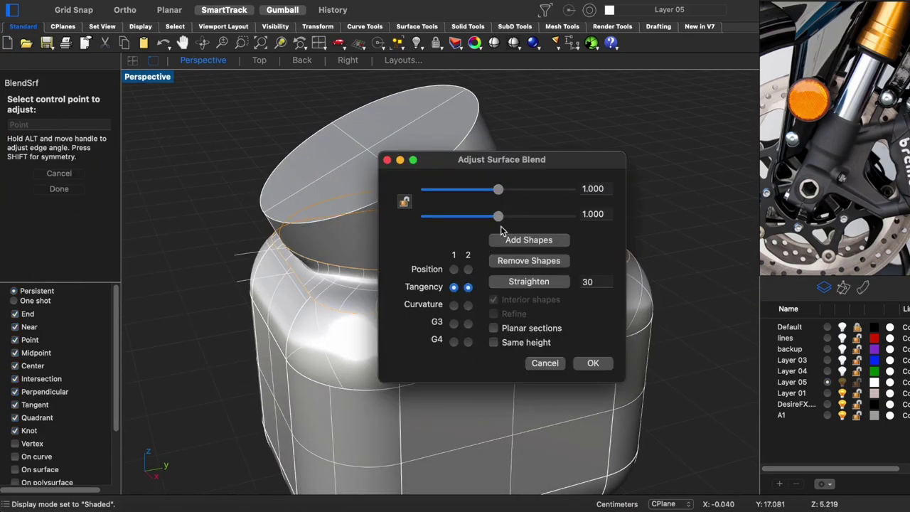
pyautogui.moveTo(501, 160); pyautogui.dragTo(791, 131)
pyautogui.moveTo(542, 320)
pyautogui.mouseDown(button='right')
pyautogui.moveTo(443, 317)
pyautogui.moveTo(508, 321)
pyautogui.moveTo(514, 301)
pyautogui.moveTo(538, 291)
pyautogui.mouseUp(button='right')
pyautogui.scroll(5, 439, 268)
pyautogui.scroll(3, 315, 305)
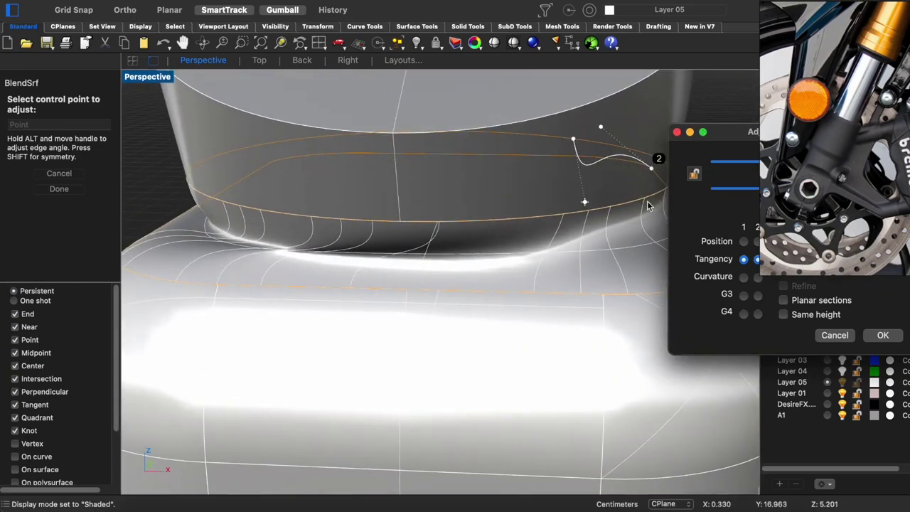
pyautogui.moveTo(736, 131); pyautogui.dragTo(67, 263)
# Add six shape sections around the blend to control its form
pyautogui.click(151, 344)
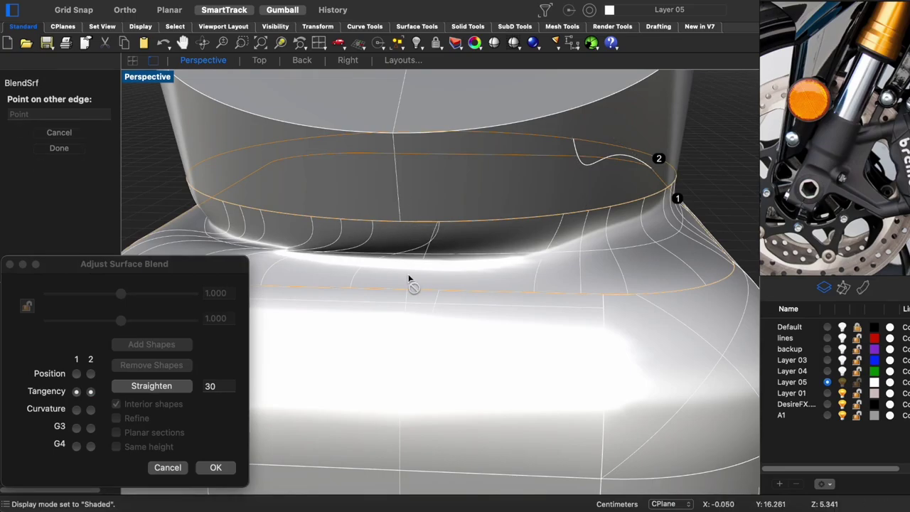
pyautogui.click(412, 283)
pyautogui.moveTo(416, 285)
pyautogui.mouseDown(button='right')
pyautogui.moveTo(396, 277)
pyautogui.moveTo(346, 291)
pyautogui.moveTo(442, 269)
pyautogui.moveTo(509, 283)
pyautogui.mouseUp(button='right')
pyautogui.click(379, 269)
pyautogui.click(472, 243)
pyautogui.click(480, 266)
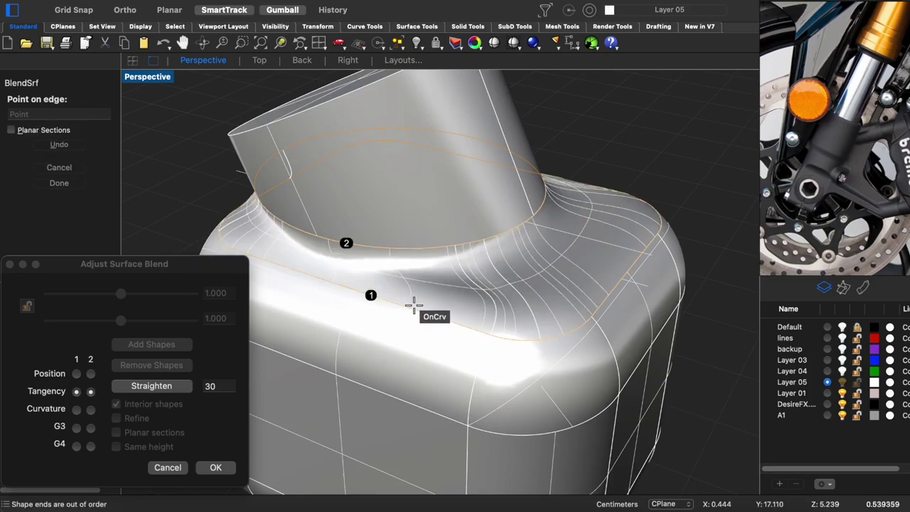
pyautogui.click(411, 246)
pyautogui.moveTo(411, 246)
pyautogui.mouseDown(button='right')
pyautogui.moveTo(422, 271)
pyautogui.moveTo(302, 277)
pyautogui.mouseUp(button='right')
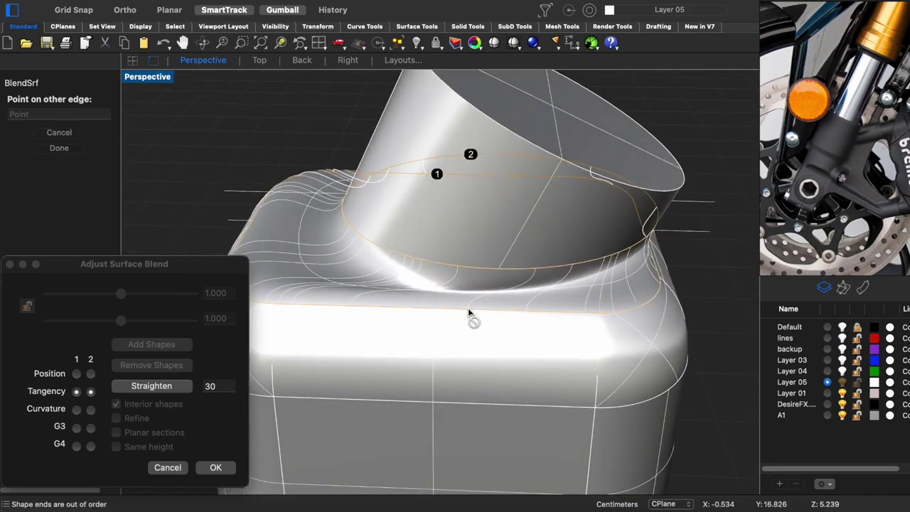
pyautogui.click(468, 268)
pyautogui.moveTo(468, 268)
pyautogui.mouseDown(button='right')
pyautogui.moveTo(477, 295)
pyautogui.moveTo(463, 315)
pyautogui.moveTo(465, 300)
pyautogui.mouseUp(button='right')
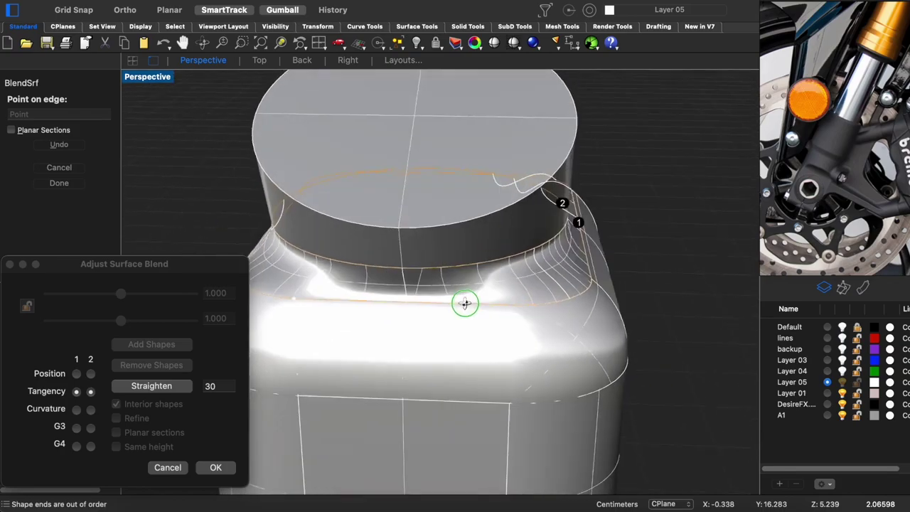
# Set end 1 of the blend to Curvature continuity
pyautogui.scroll(-5, 412, 310)
pyautogui.scroll(5, 412, 309)
pyautogui.click(76, 409)
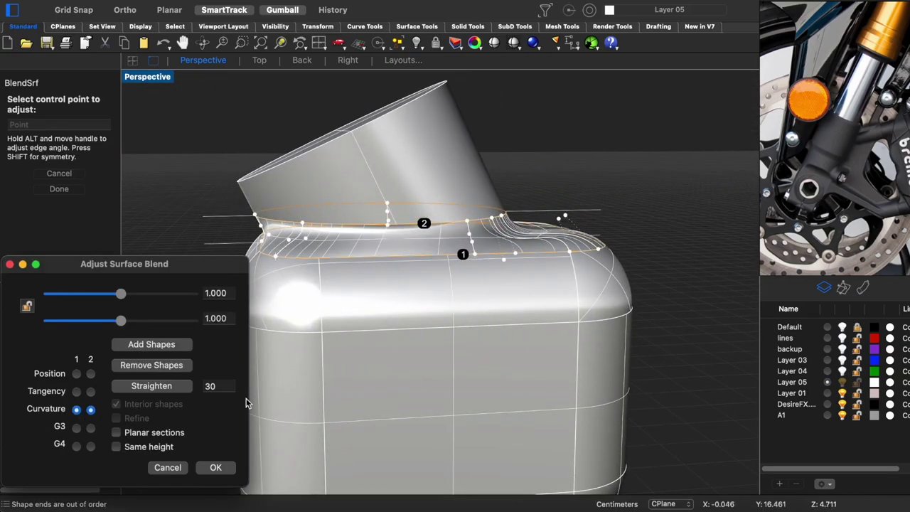
pyautogui.moveTo(247, 399)
pyautogui.mouseDown(button='right')
pyautogui.moveTo(372, 313)
pyautogui.moveTo(500, 309)
pyautogui.mouseUp(button='right')
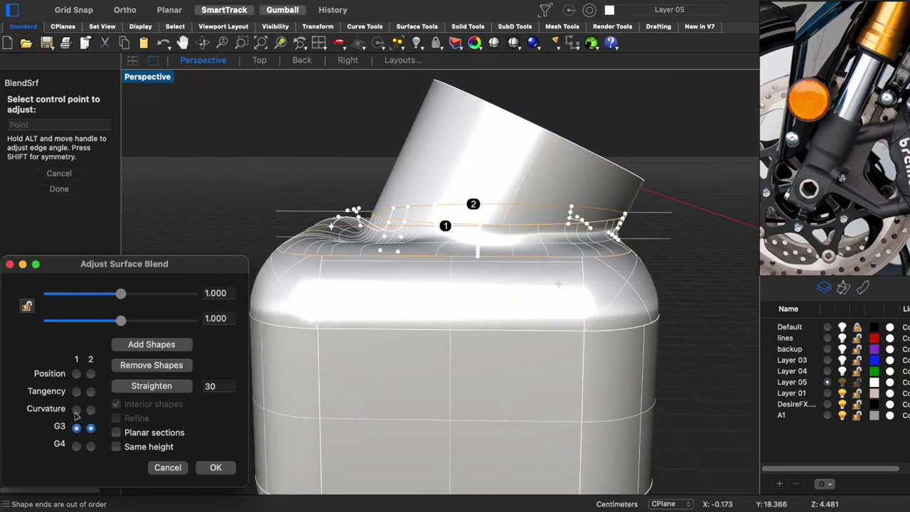